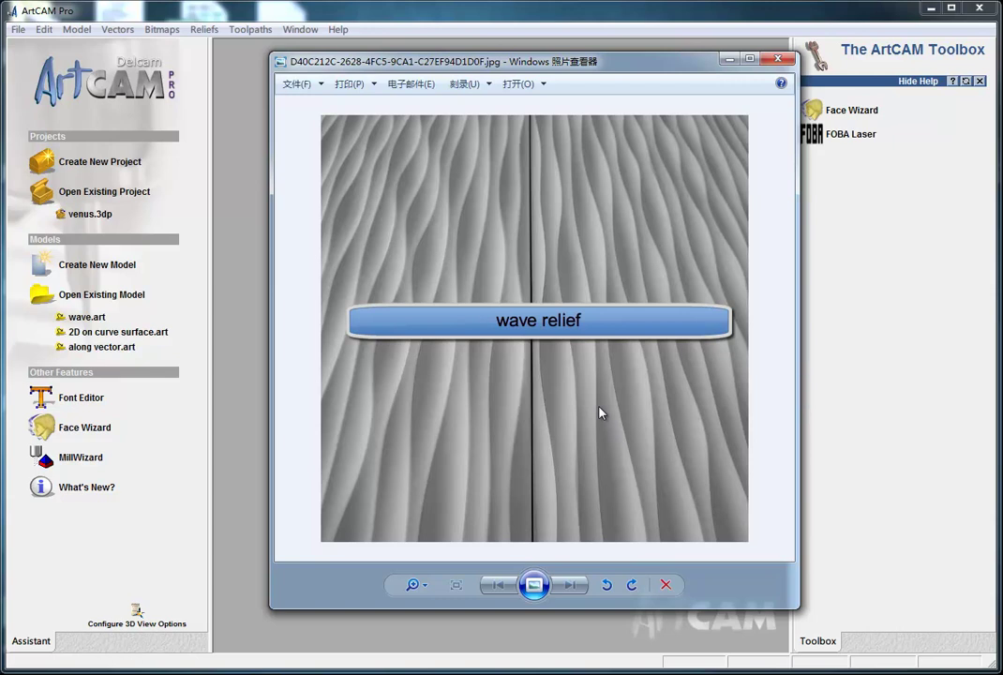
Step: Close the reference photo, look over the wave panel references in the browser, and switch to the wave.cdr drawing in CorelDRAW
{"action": "left_click", "coordinate": [775, 62]}
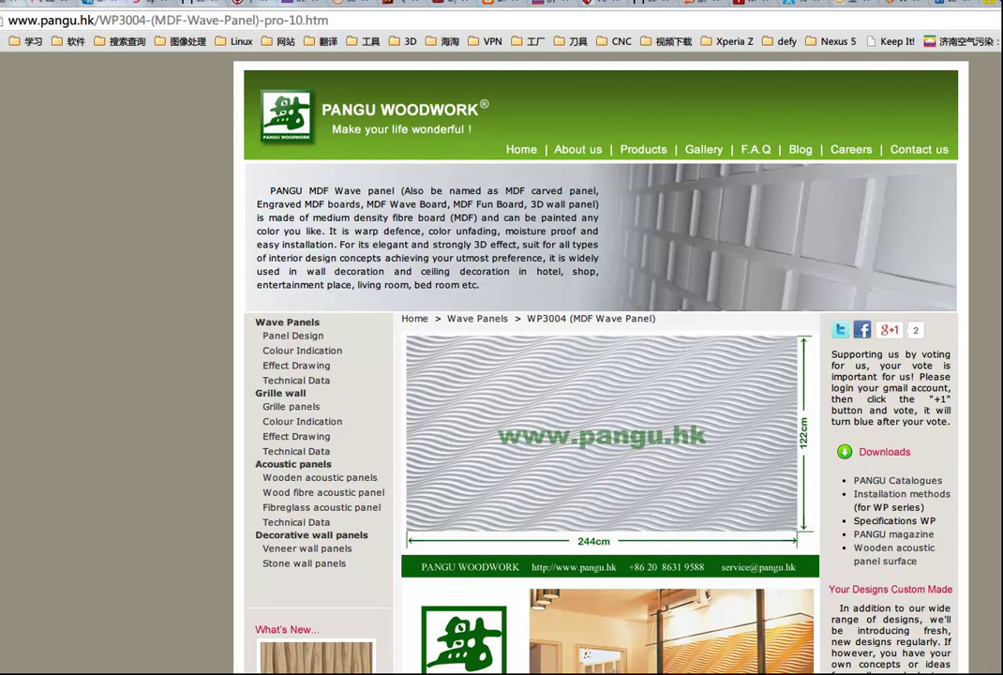
{"action": "key", "text": "ctrl+Tab"}
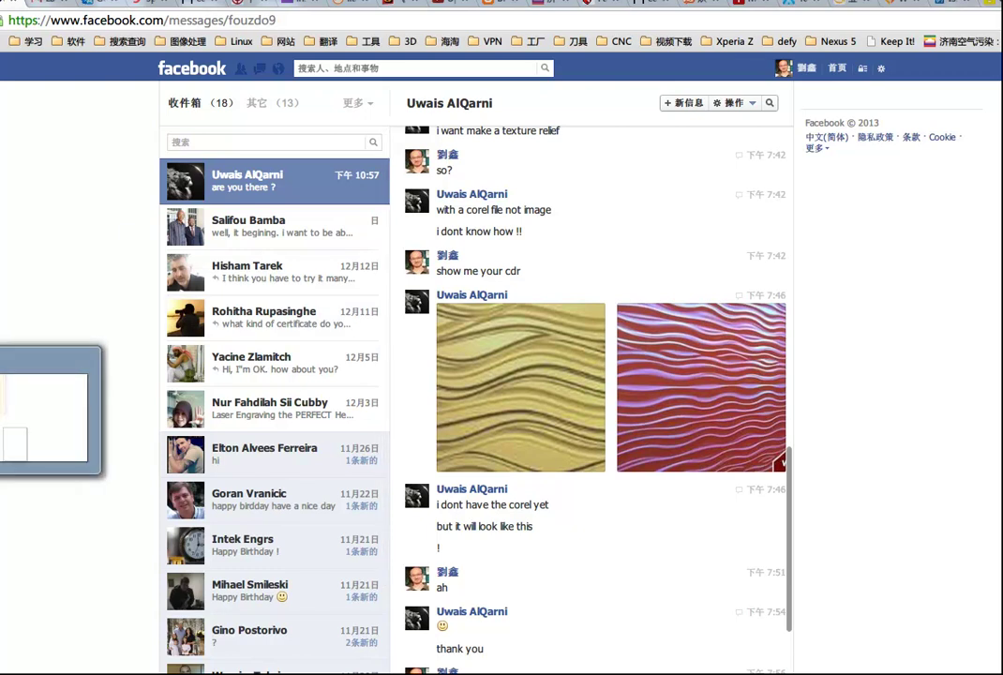
{"action": "key", "text": "alt+Tab"}
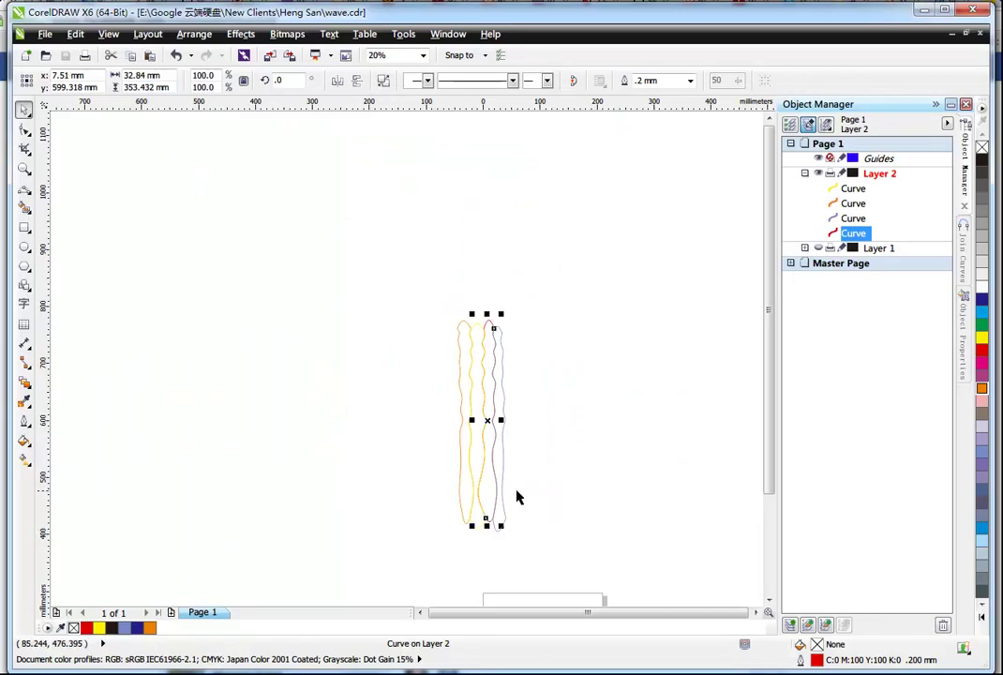
Step: Try moving the rightmost blue wave curve away from its neighbours to expose its closed outline, and undo the move
{"action": "left_click", "coordinate": [599, 351]}
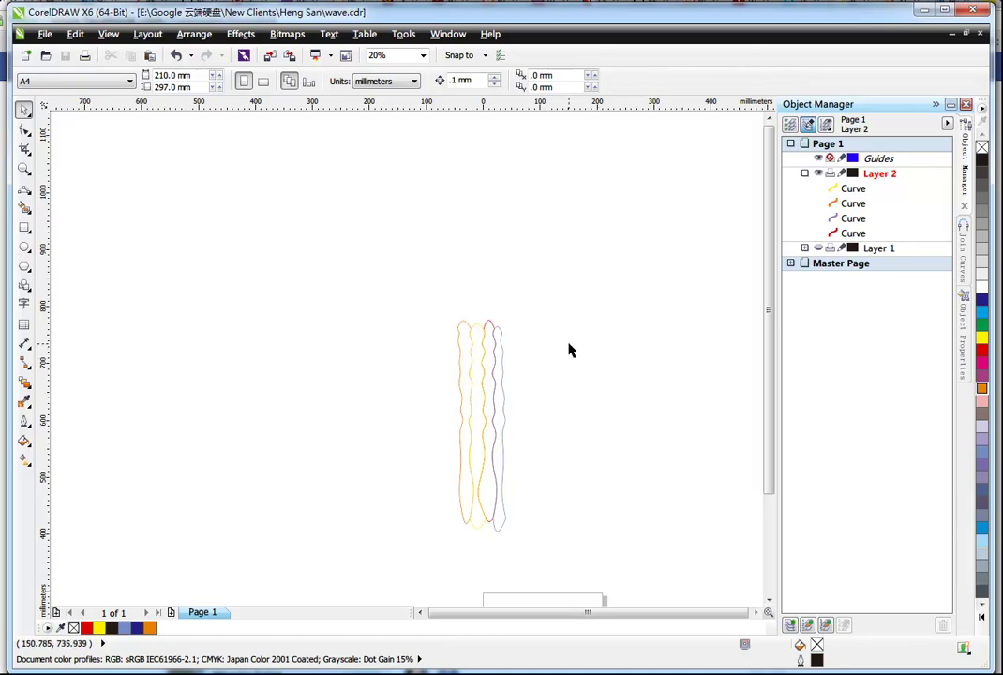
{"action": "left_click", "coordinate": [558, 395]}
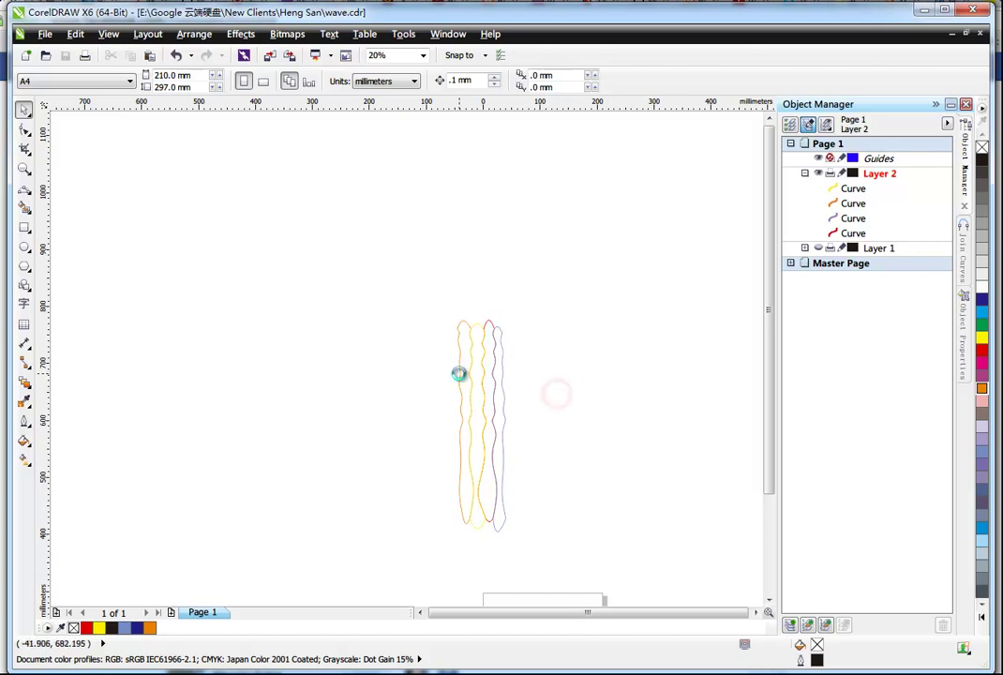
{"action": "scroll", "coordinate": [459, 380], "scroll_direction": "up", "scroll_amount": 3}
{"action": "scroll", "coordinate": [468, 374], "scroll_direction": "down", "scroll_amount": 1}
{"action": "mouse_move", "coordinate": [771, 294]}
{"action": "left_mouse_down"}
{"action": "mouse_move", "coordinate": [771, 316]}
{"action": "mouse_move", "coordinate": [770, 299]}
{"action": "left_mouse_up"}
{"action": "left_click", "coordinate": [714, 282]}
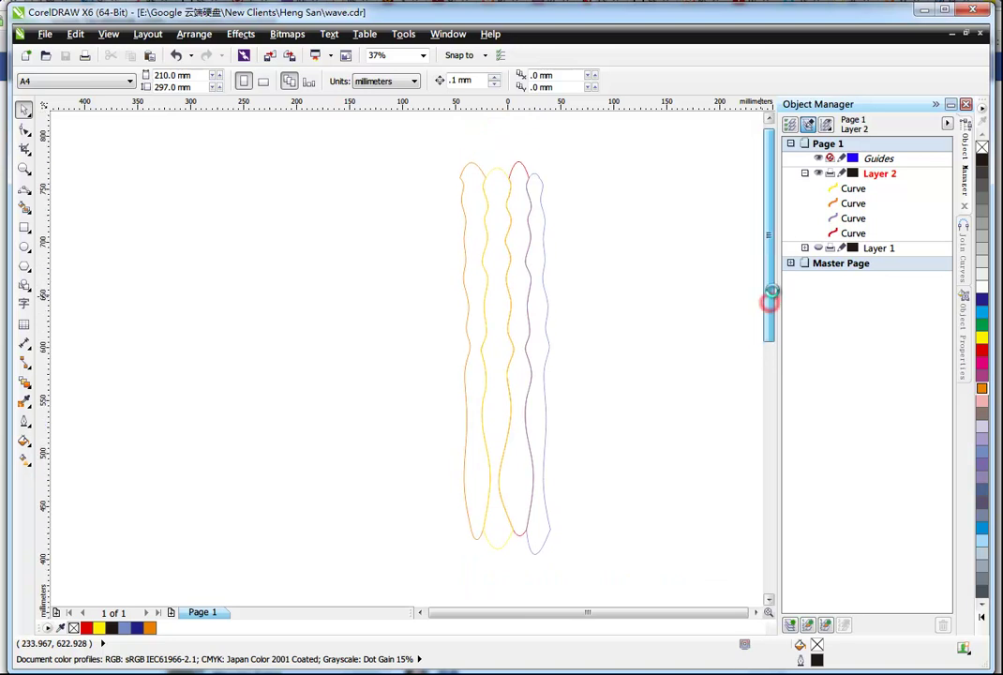
{"action": "left_click", "coordinate": [542, 221]}
{"action": "left_click_drag", "start_coordinate": [544, 221], "coordinate": [602, 226]}
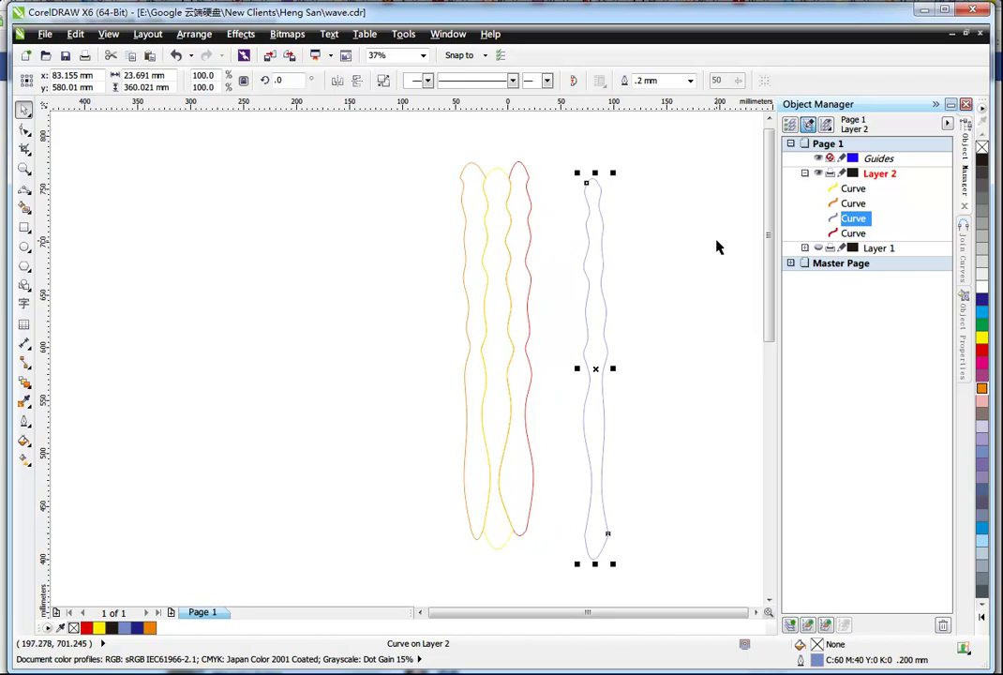
{"action": "key", "text": "ctrl+z"}
Step: Examine the coloured wave curves on Layer 2, checking how neighbouring closed outlines meet and overlap
{"action": "left_click", "coordinate": [522, 160]}
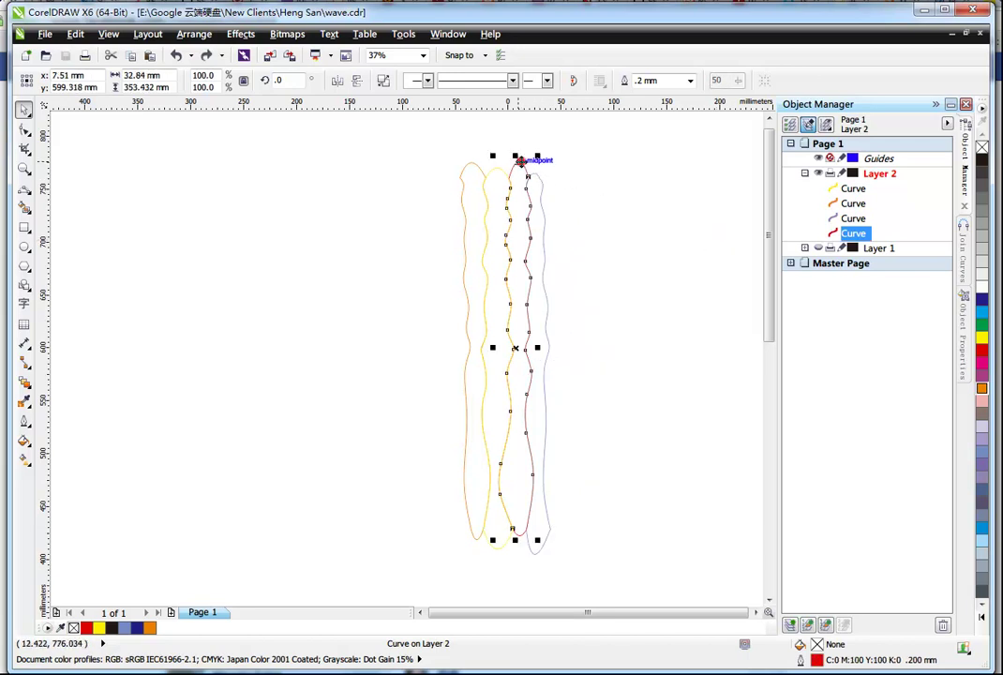
{"action": "left_click", "coordinate": [567, 179]}
{"action": "scroll", "coordinate": [530, 213], "scroll_direction": "up", "scroll_amount": 2}
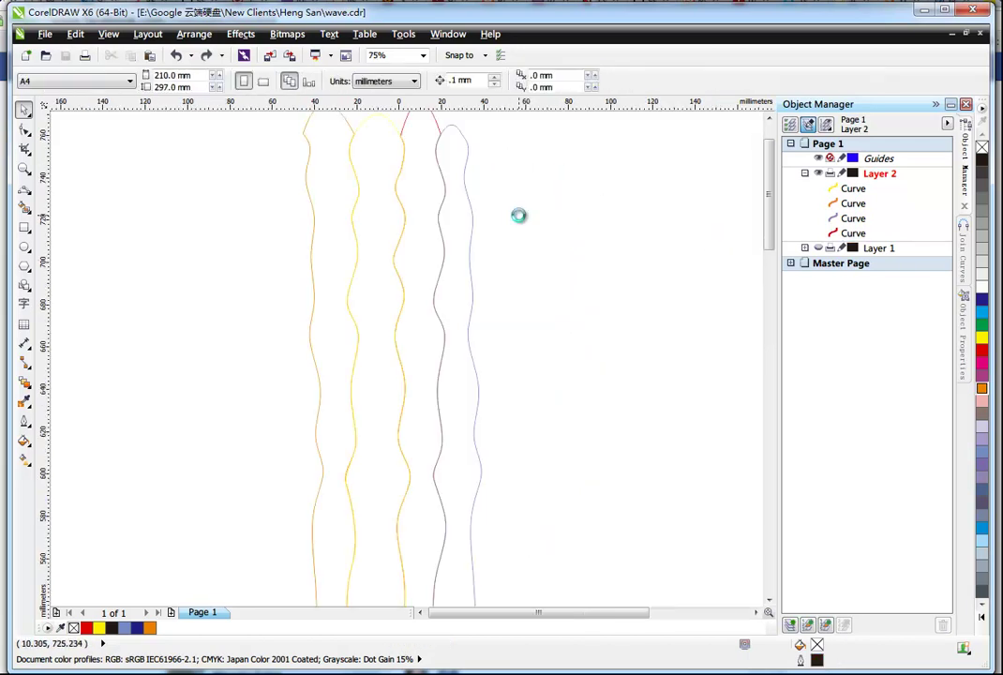
{"action": "left_click", "coordinate": [351, 124]}
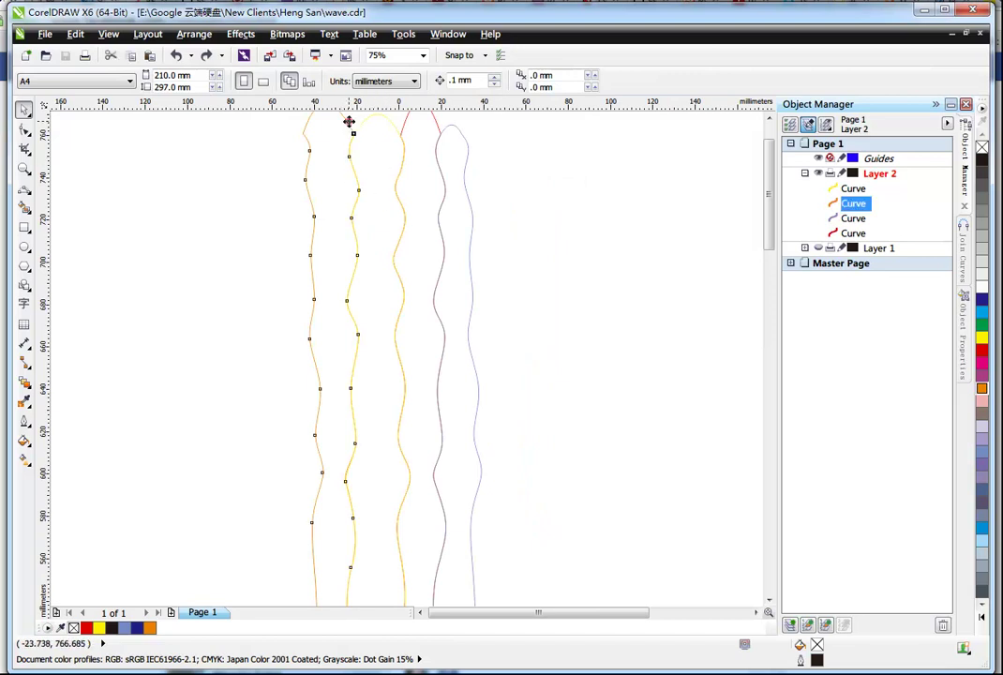
{"action": "left_click", "coordinate": [351, 122], "text": "shift"}
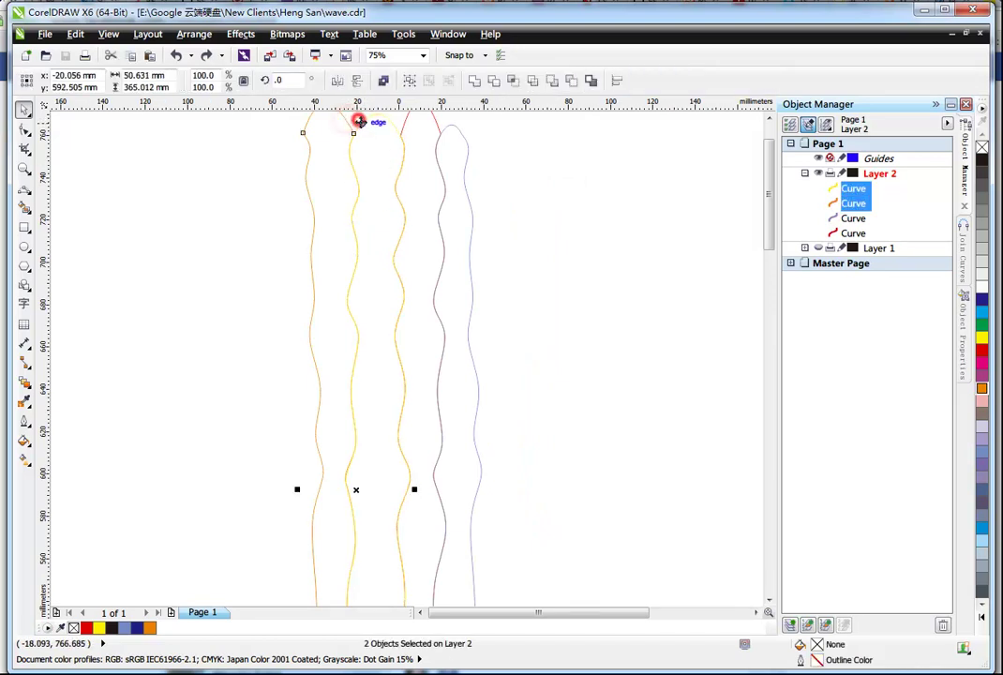
{"action": "left_click", "coordinate": [358, 124], "text": "shift"}
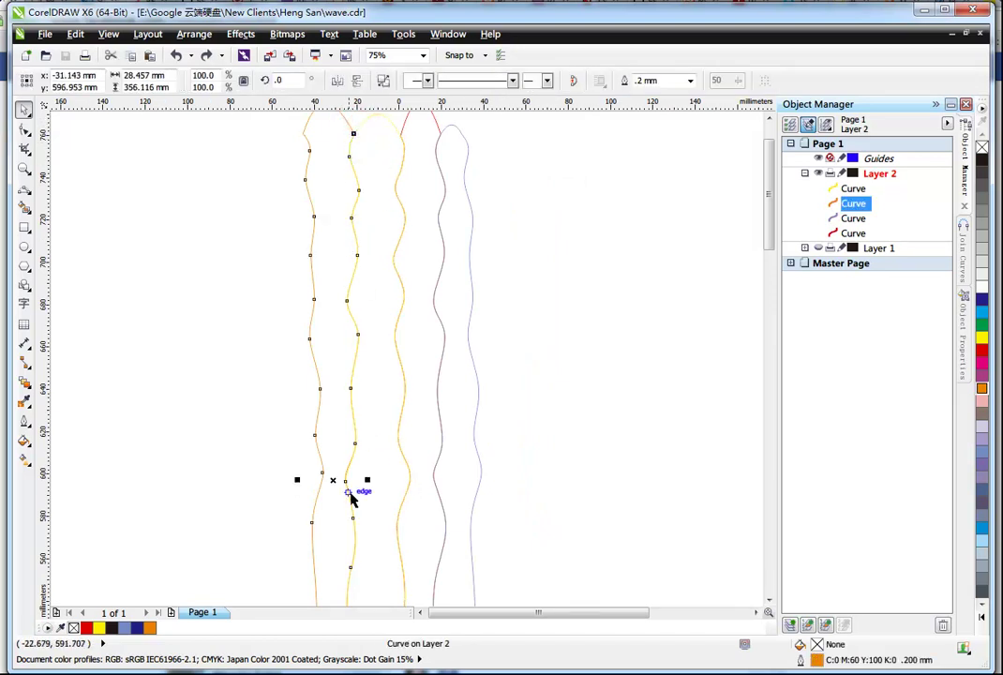
{"action": "left_click", "coordinate": [539, 355]}
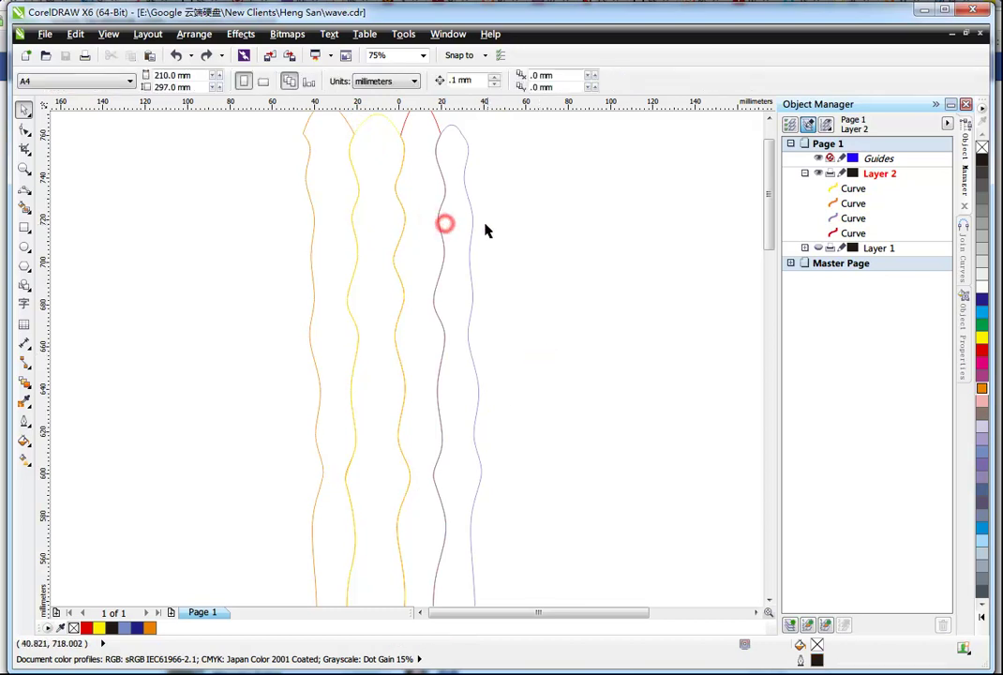
{"action": "scroll", "coordinate": [483, 223], "scroll_direction": "down", "scroll_amount": 1}
{"action": "left_click_drag", "start_coordinate": [332, 144], "coordinate": [577, 579]}
{"action": "left_click", "coordinate": [584, 415]}
{"action": "left_click_drag", "start_coordinate": [370, 150], "coordinate": [605, 562]}
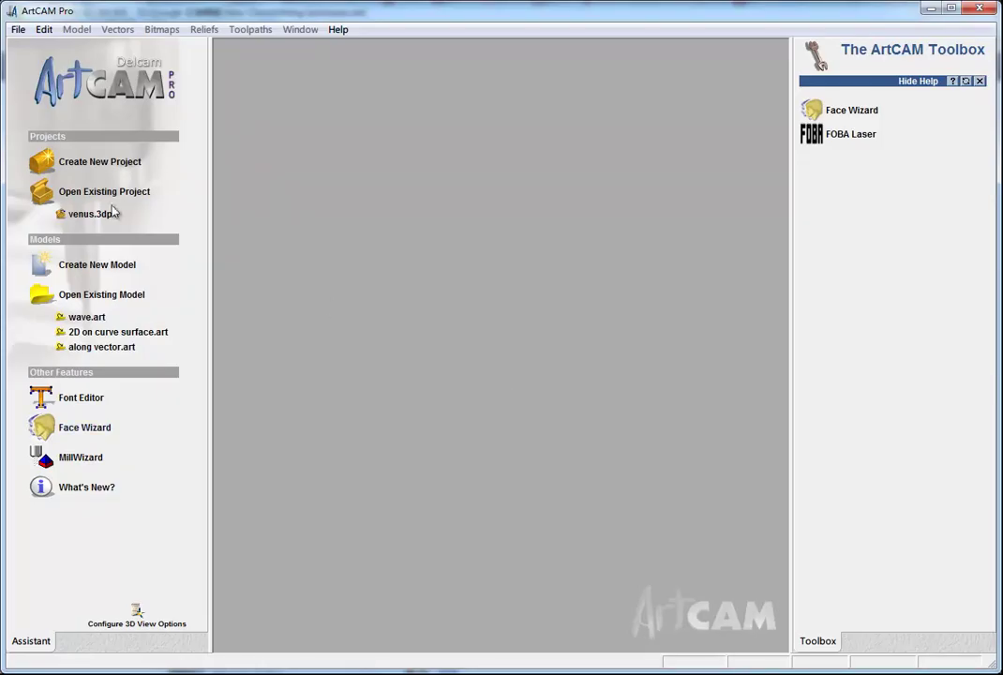
Step: Switch to ArtCAM Pro and create a new 400 × 400 mm model
{"action": "left_click", "coordinate": [68, 266]}
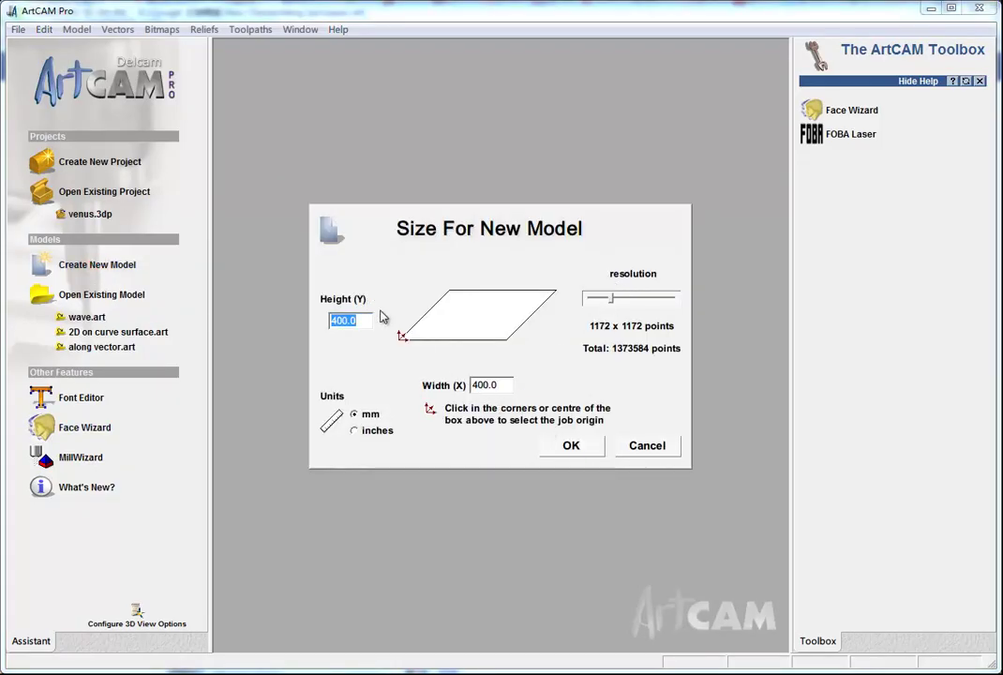
{"action": "left_click", "coordinate": [569, 450]}
{"action": "double_click", "coordinate": [598, 94]}
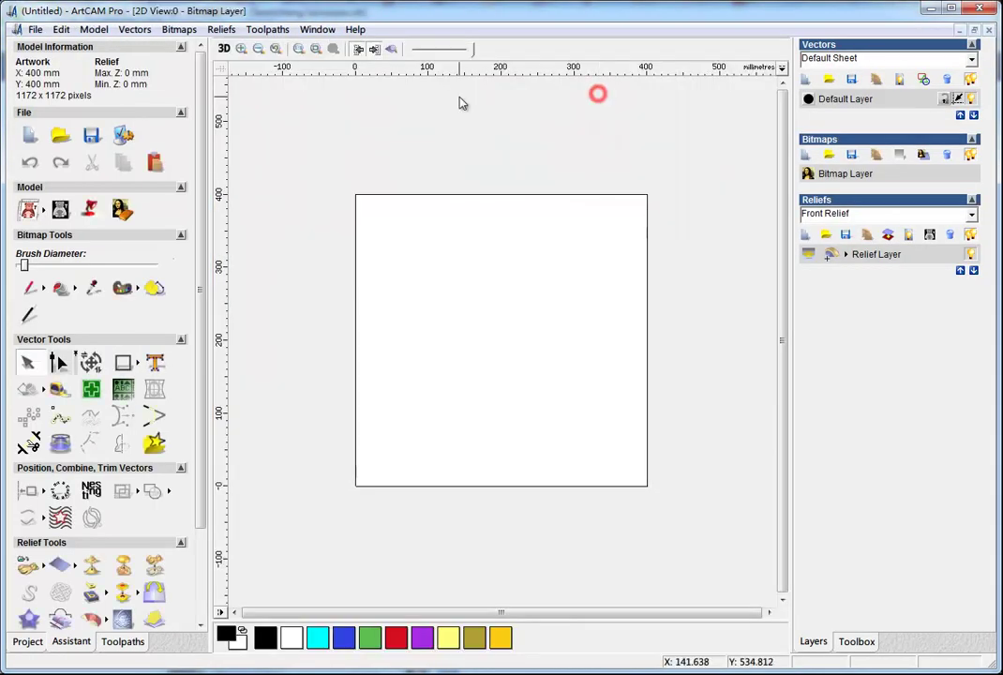
Step: Import the wave.ai vectors and position the data in the centre of the ArtCAM image
{"action": "left_click", "coordinate": [134, 29]}
{"action": "left_click", "coordinate": [190, 103]}
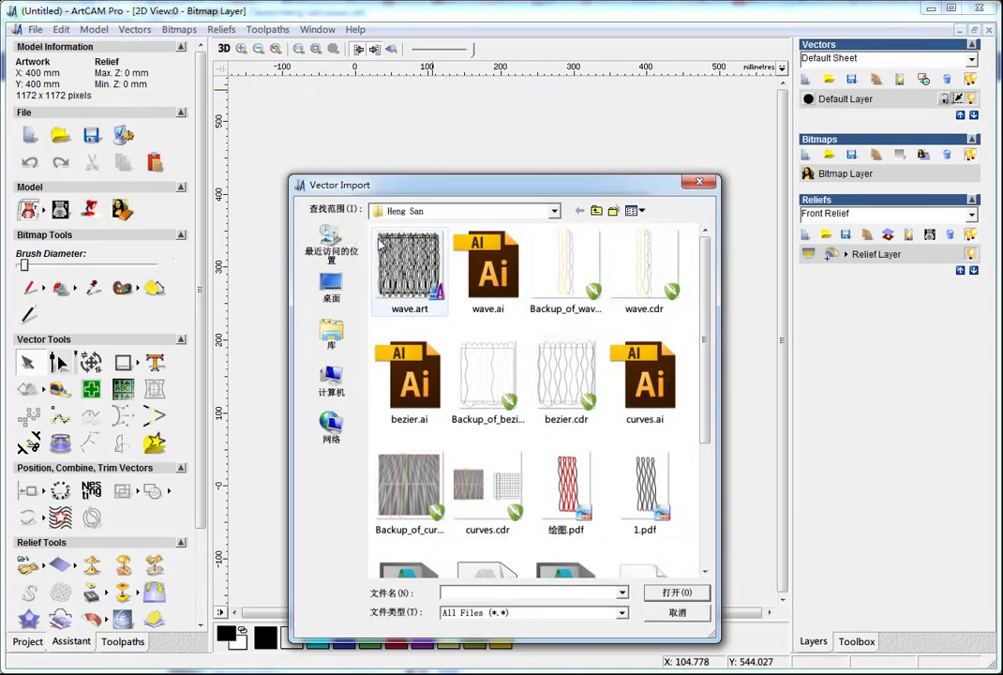
{"action": "left_click", "coordinate": [578, 242]}
{"action": "left_click", "coordinate": [433, 276]}
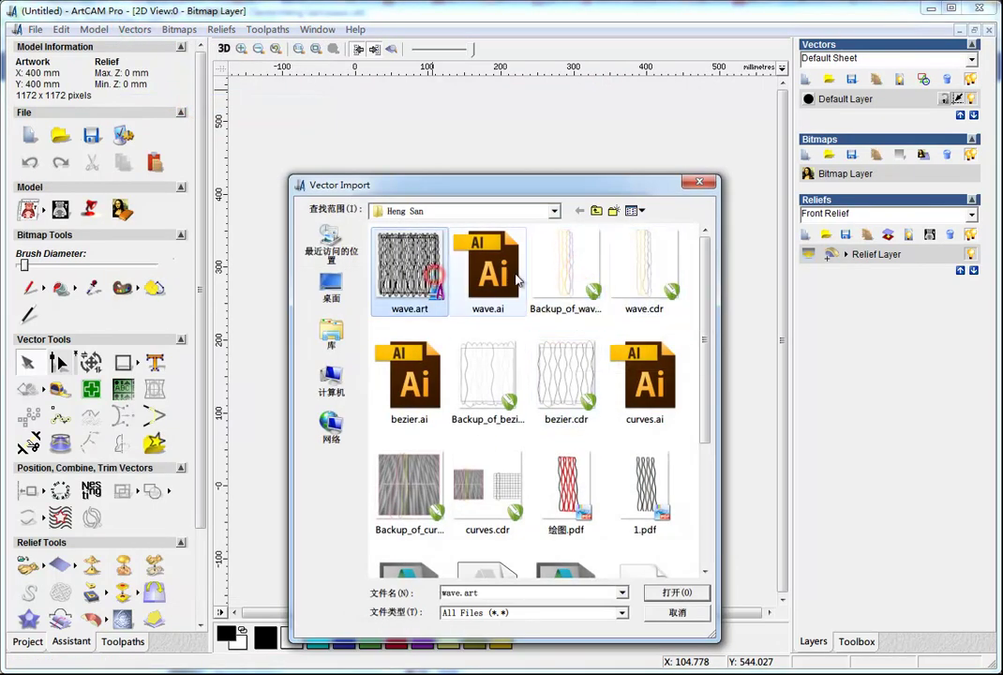
{"action": "left_click", "coordinate": [511, 281]}
{"action": "left_click", "coordinate": [677, 593]}
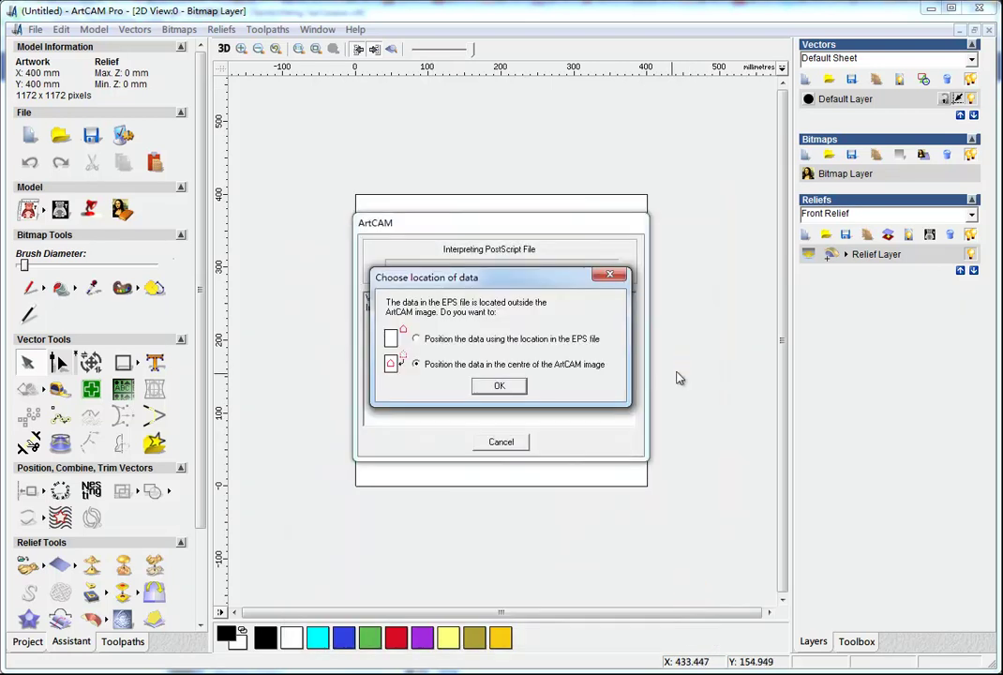
{"action": "left_click", "coordinate": [504, 385]}
{"action": "left_click", "coordinate": [500, 384]}
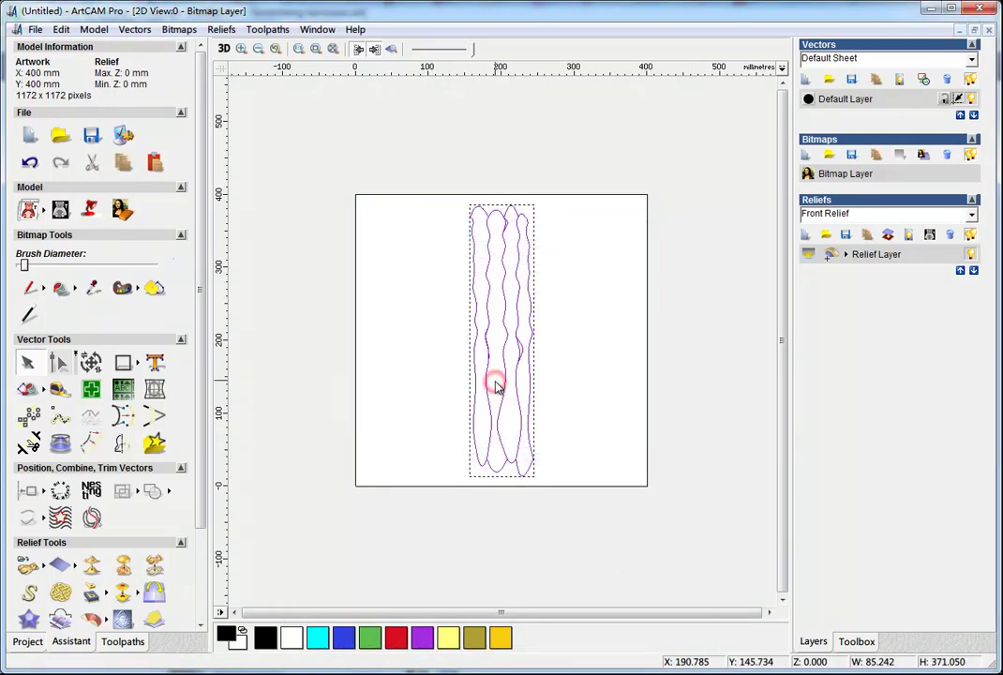
Step: Move the imported wave vectors to the model's left edge and enlarge them to about 103 × 449 mm so they overhang it
{"action": "left_click_drag", "start_coordinate": [503, 263], "coordinate": [385, 242]}
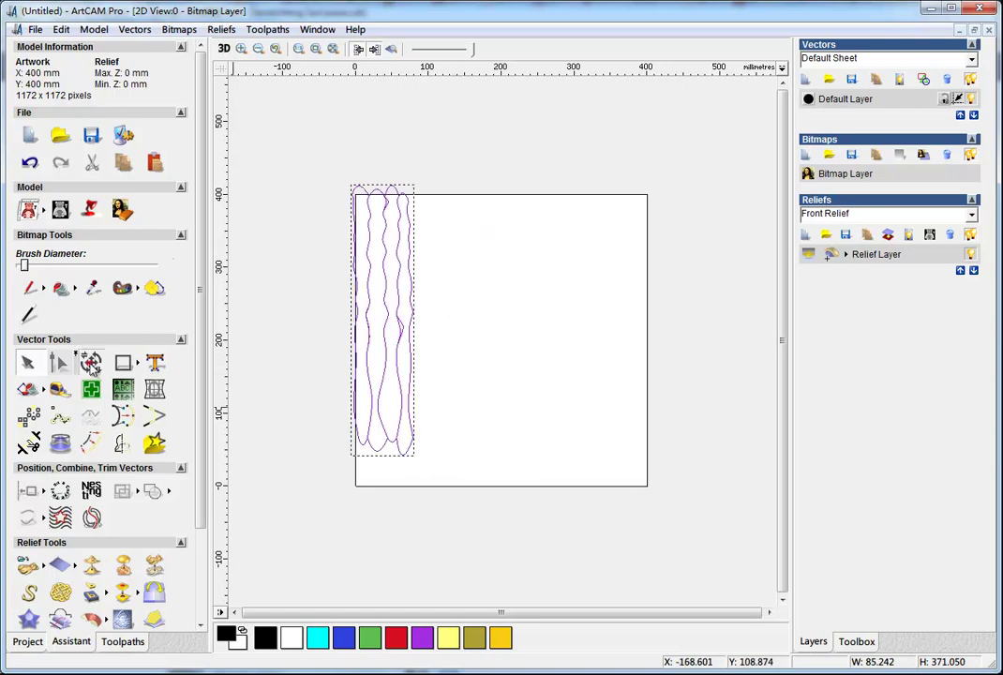
{"action": "left_click", "coordinate": [91, 364]}
{"action": "left_click_drag", "start_coordinate": [416, 461], "coordinate": [429, 509]}
{"action": "key", "text": "Left"}
{"action": "key", "text": "Left"}
{"action": "key", "text": "Left"}
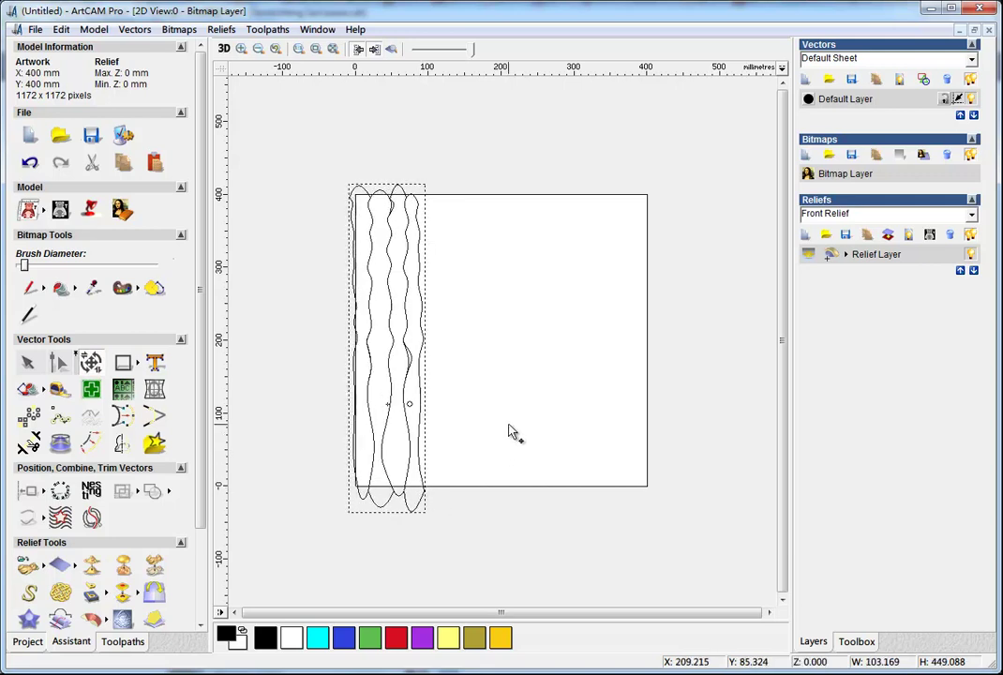
{"action": "left_click", "coordinate": [510, 431]}
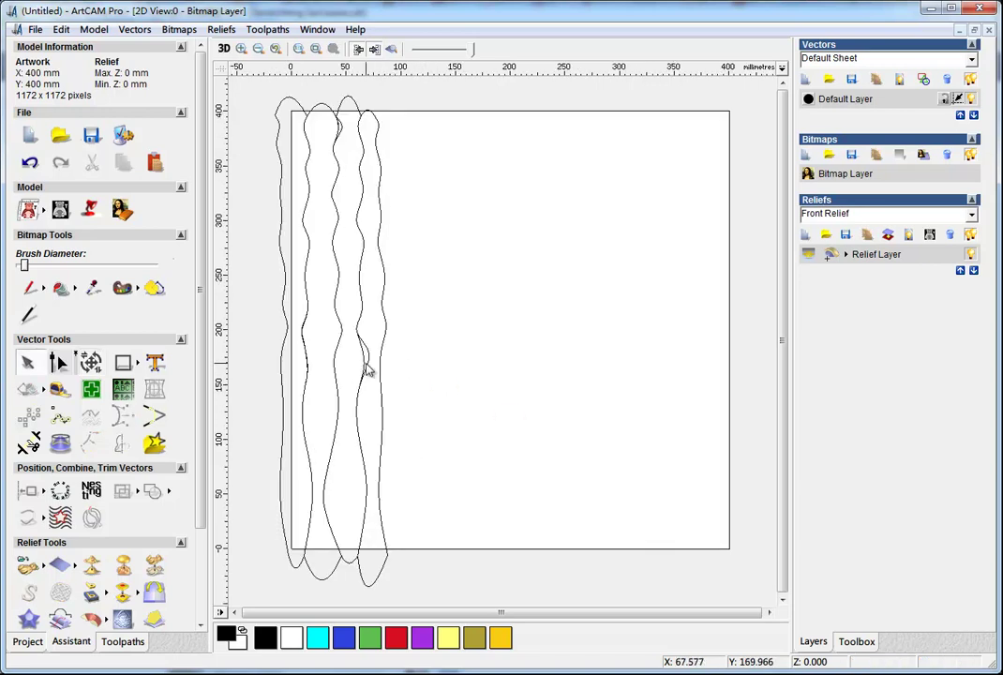
Step: Ungroup the imported wave vectors so that each curve can be edited separately
{"action": "left_click", "coordinate": [371, 366]}
{"action": "scroll", "coordinate": [370, 356], "scroll_direction": "up", "scroll_amount": 5}
{"action": "scroll", "coordinate": [384, 364], "scroll_direction": "down", "scroll_amount": 3}
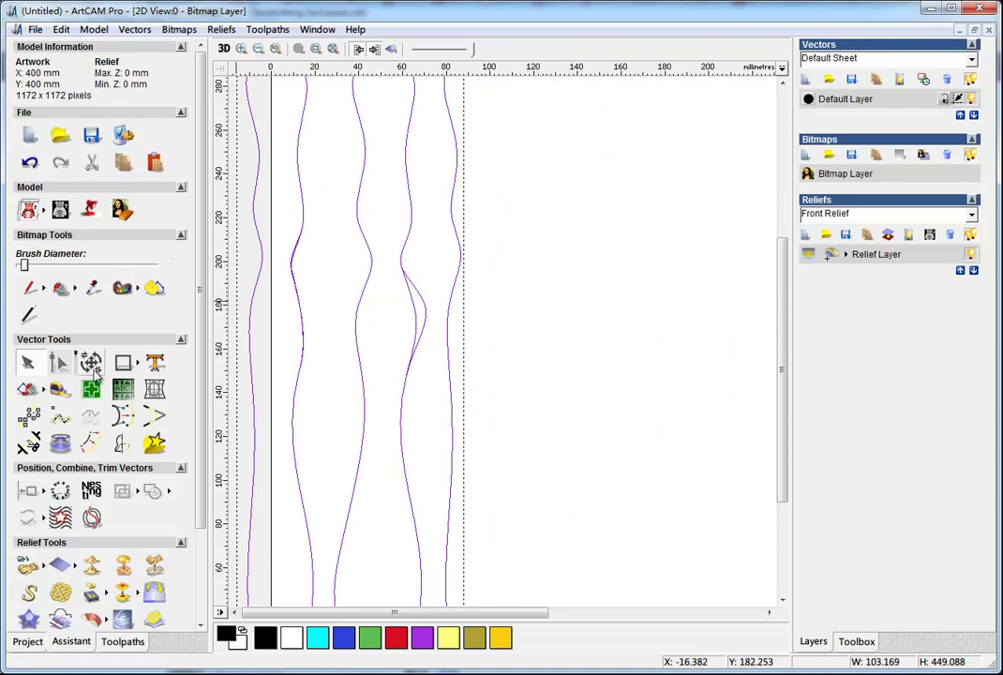
{"action": "right_click", "coordinate": [451, 297]}
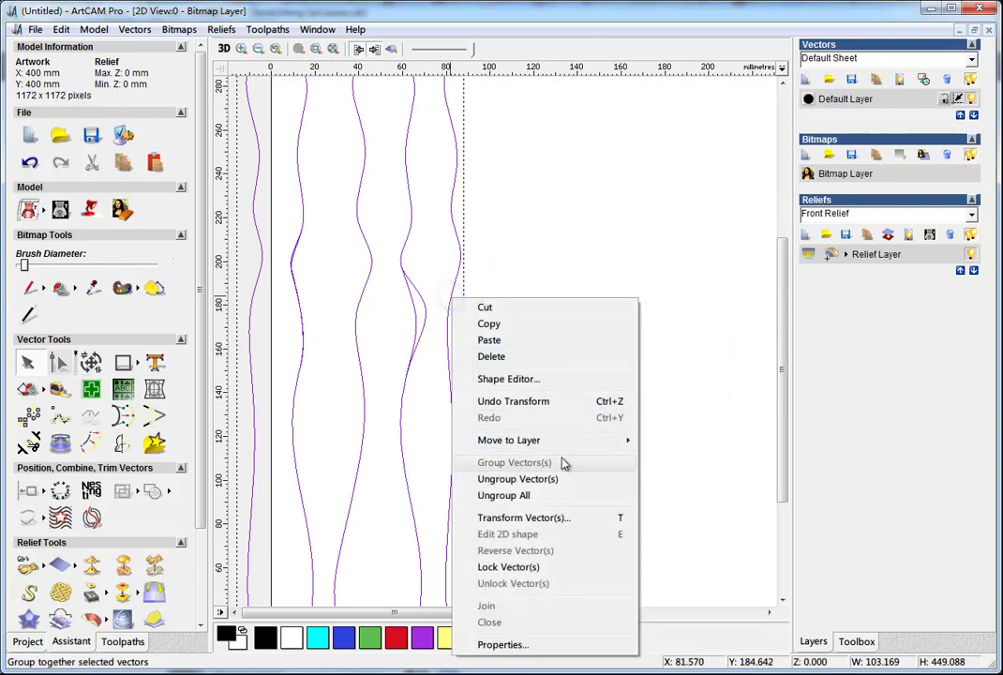
{"action": "left_click", "coordinate": [558, 480]}
{"action": "left_click", "coordinate": [529, 327]}
Step: Reshape the bulging wave curve near mid-height by moving its protruding node inward to match the adjoining outline
{"action": "left_click", "coordinate": [424, 310]}
{"action": "left_click", "coordinate": [58, 366]}
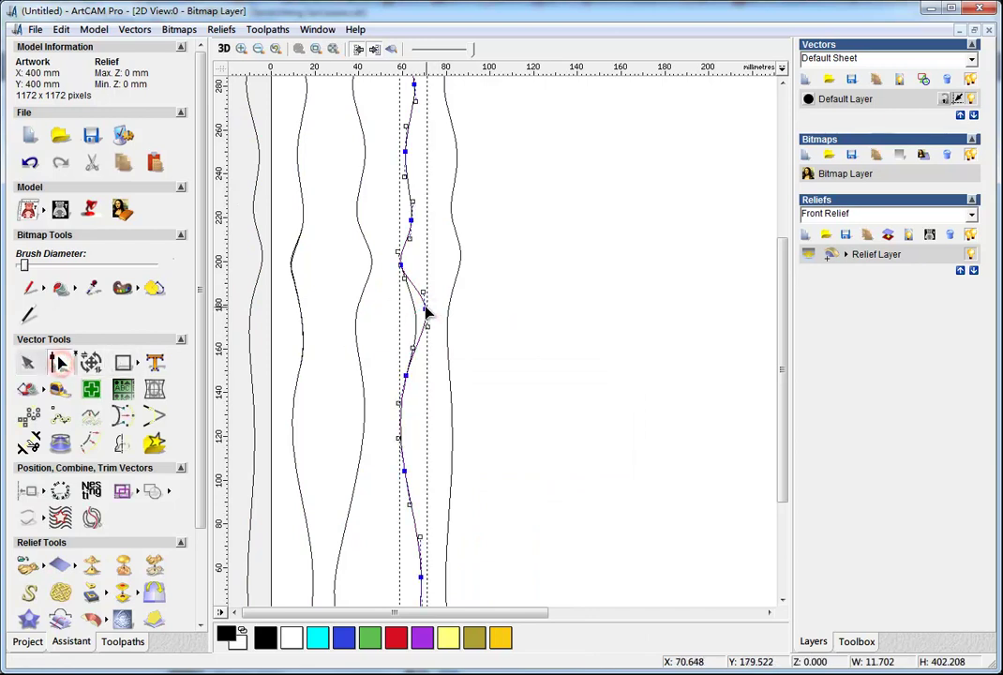
{"action": "left_click_drag", "start_coordinate": [425, 323], "coordinate": [424, 312]}
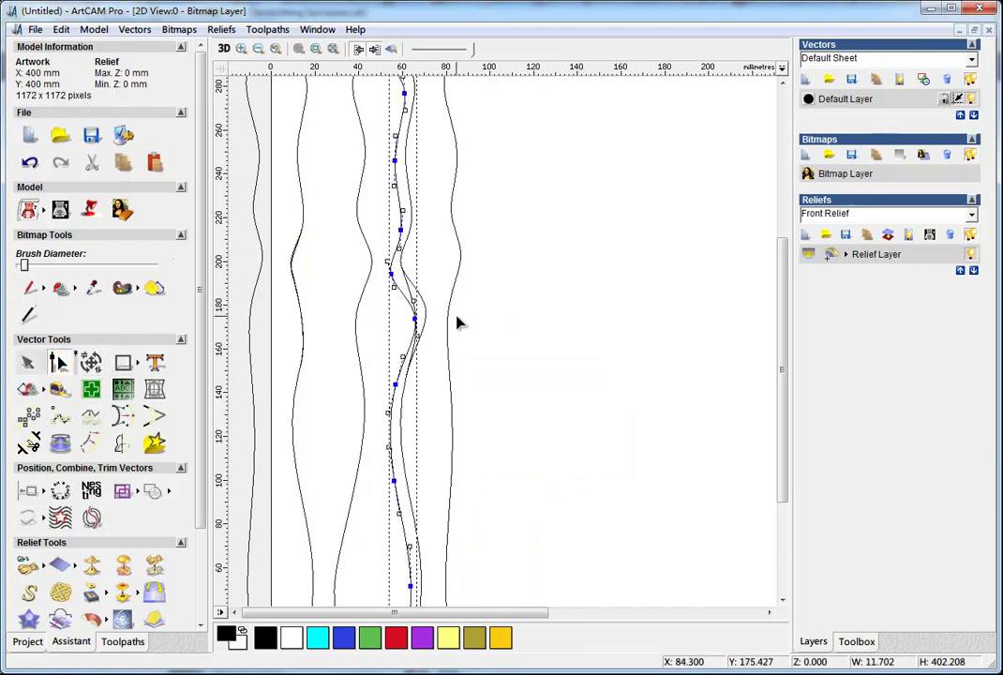
{"action": "key", "text": "ctrl+z"}
{"action": "left_click", "coordinate": [473, 306]}
{"action": "left_click", "coordinate": [422, 311]}
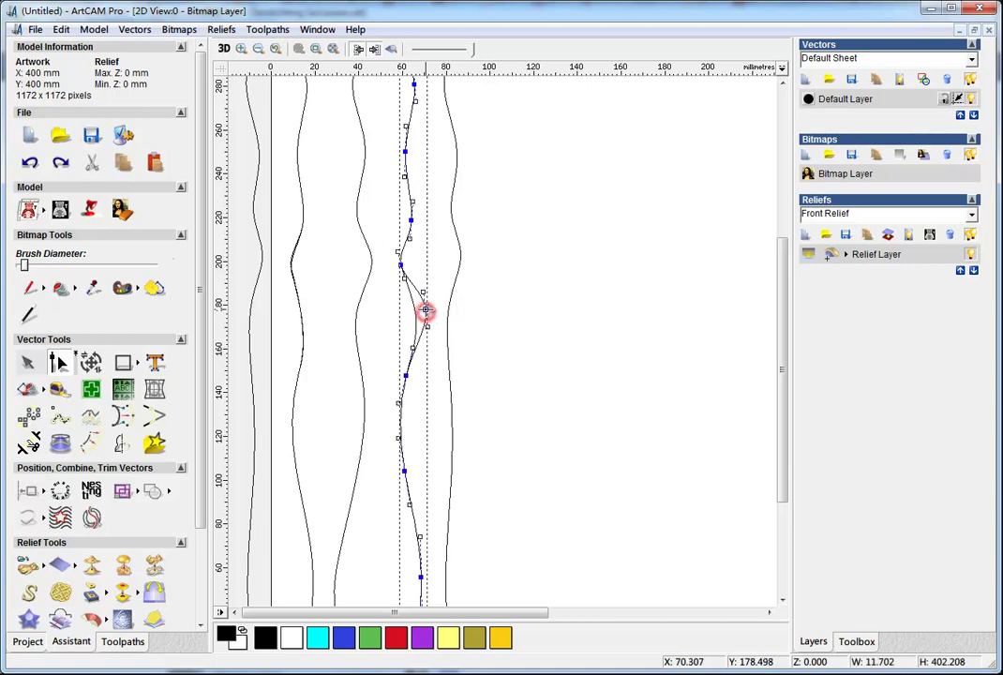
{"action": "left_click_drag", "start_coordinate": [426, 307], "coordinate": [423, 323]}
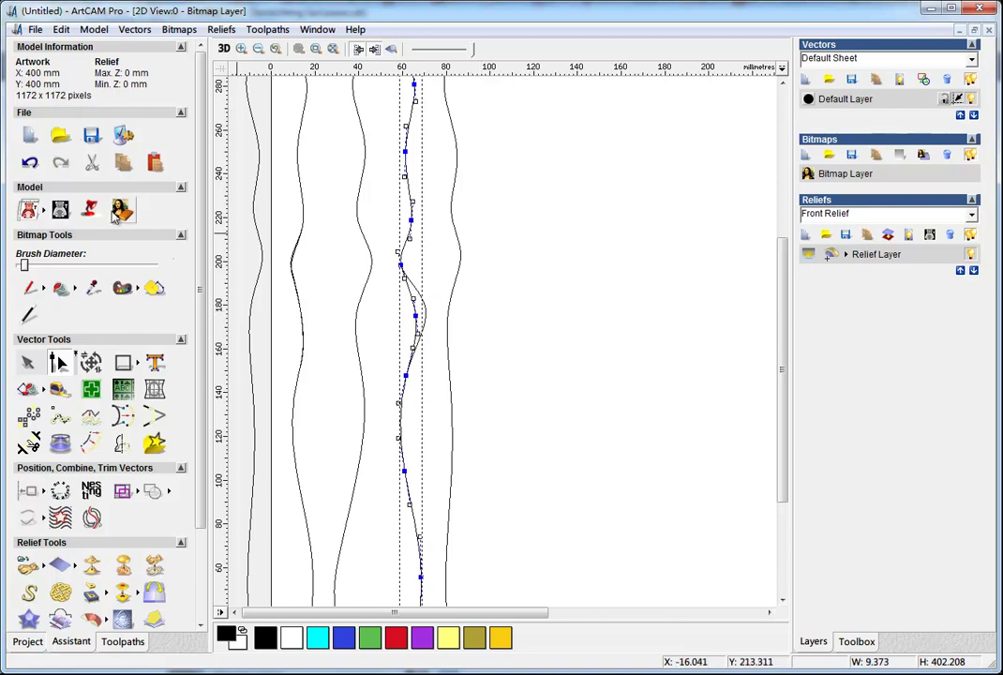
Step: Remove the leftover bulge of the overlapping wave curve at the same spot
{"action": "left_click", "coordinate": [29, 362]}
{"action": "left_click", "coordinate": [536, 294]}
{"action": "left_click", "coordinate": [426, 305]}
{"action": "left_click", "coordinate": [496, 316]}
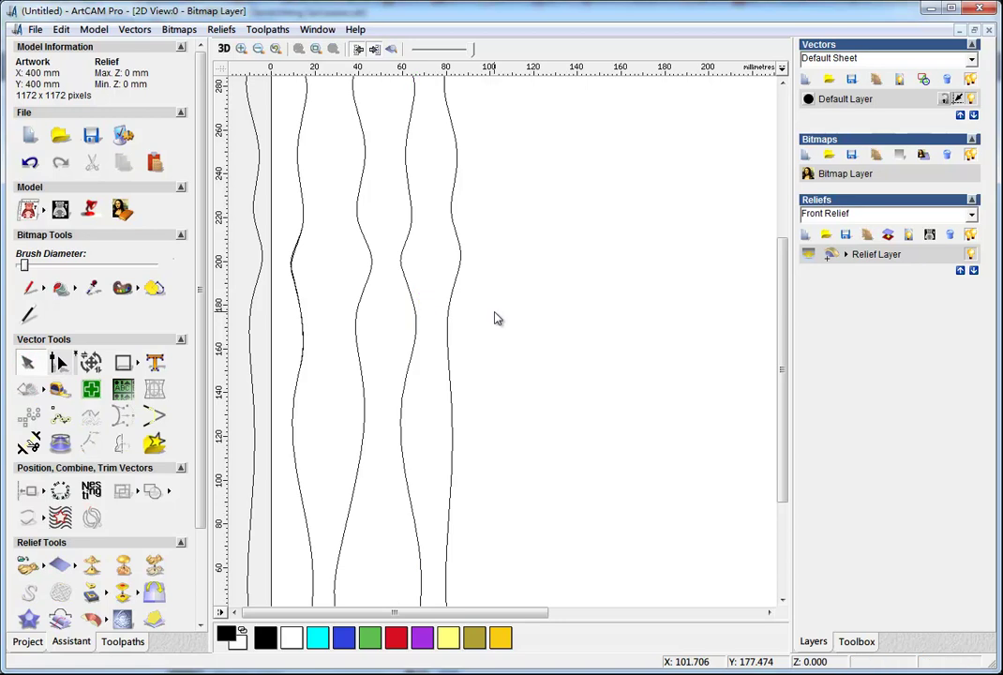
Step: Try moving the side line of the rightmost wave outline aside to check whether it is separate, and undo the move
{"action": "left_click_drag", "start_coordinate": [448, 316], "coordinate": [478, 306]}
{"action": "left_click", "coordinate": [478, 304]}
{"action": "double_click", "coordinate": [453, 302]}
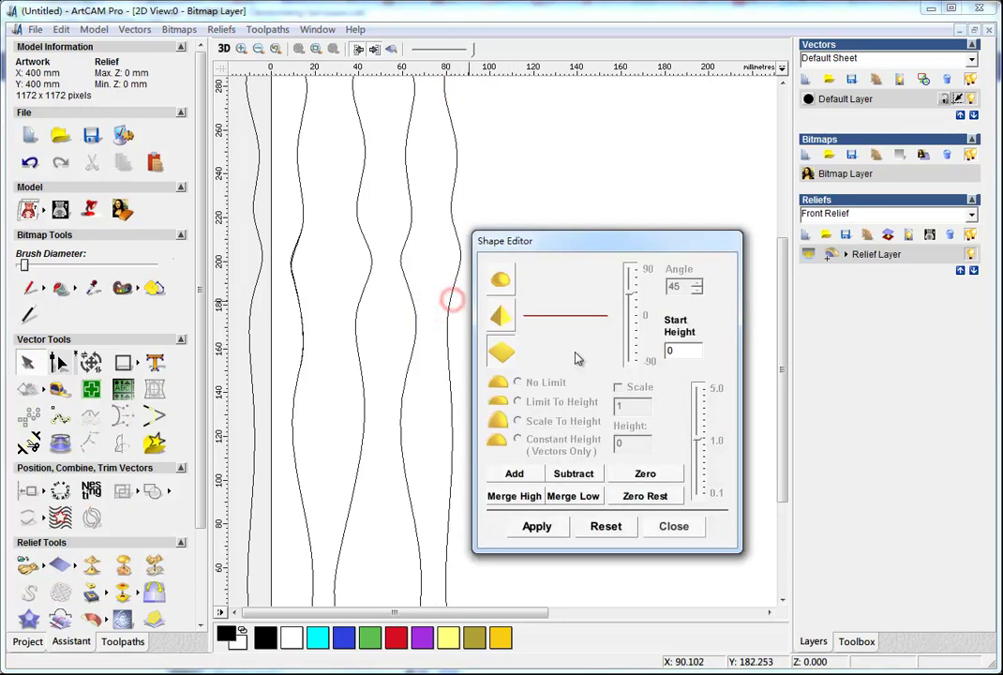
{"action": "left_click", "coordinate": [673, 526]}
{"action": "left_click", "coordinate": [449, 308]}
{"action": "left_click_drag", "start_coordinate": [448, 308], "coordinate": [504, 306]}
{"action": "key", "text": "F4"}
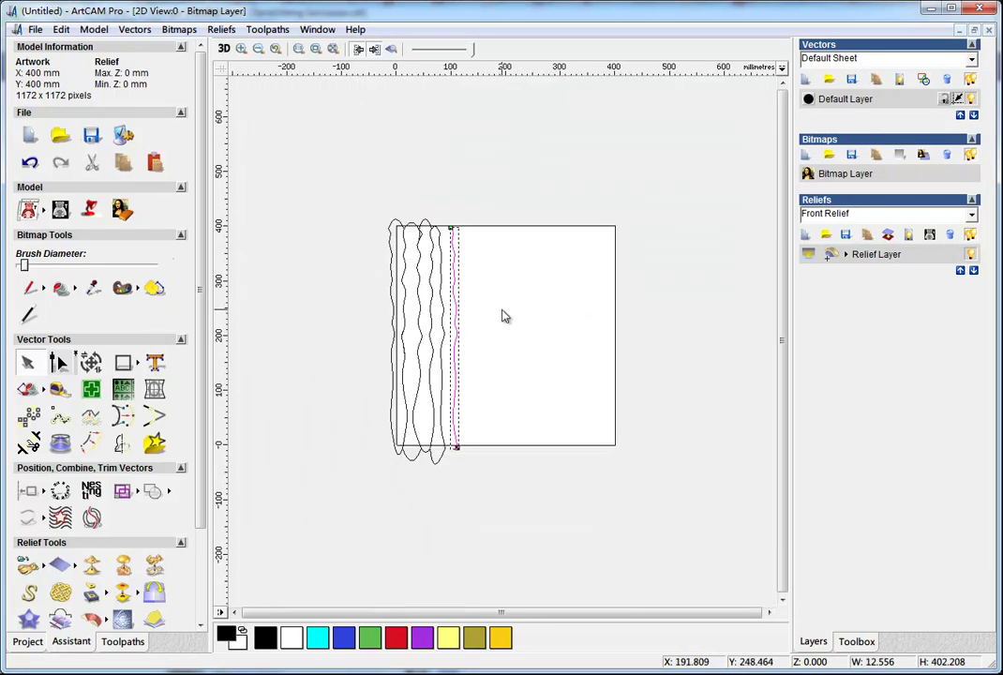
{"action": "scroll", "coordinate": [497, 313], "scroll_direction": "up", "scroll_amount": 1}
{"action": "key", "text": "ctrl+z"}
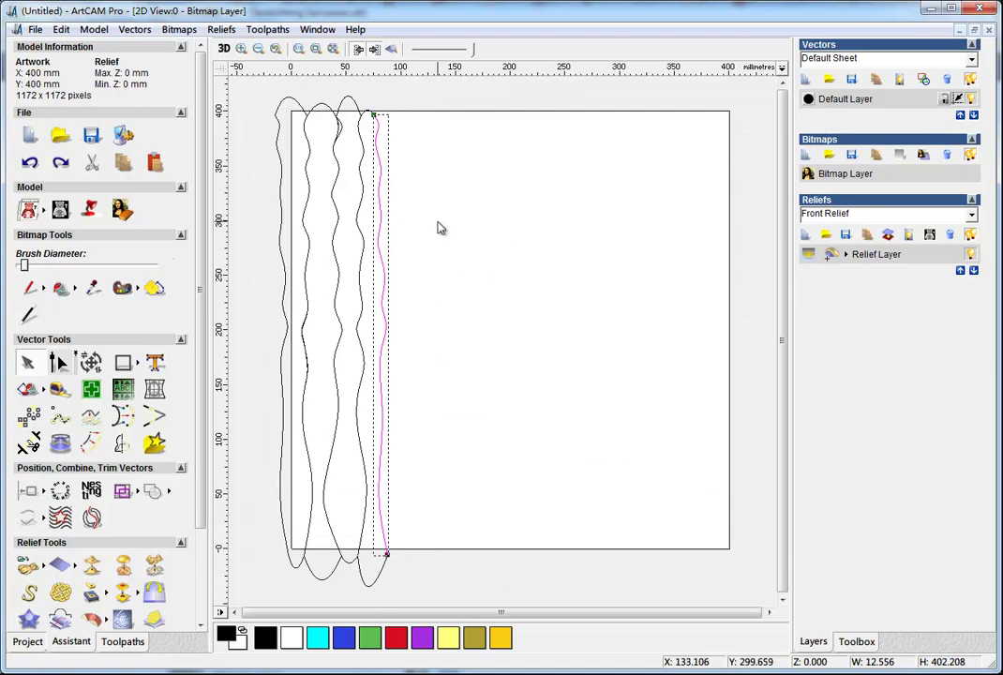
Step: Try pulling the side line away from the rightmost wave outline to check its separate segments, and undo the move
{"action": "left_click_drag", "start_coordinate": [376, 150], "coordinate": [410, 153]}
{"action": "left_click", "coordinate": [369, 113]}
{"action": "left_click", "coordinate": [359, 127]}
{"action": "left_click", "coordinate": [365, 576]}
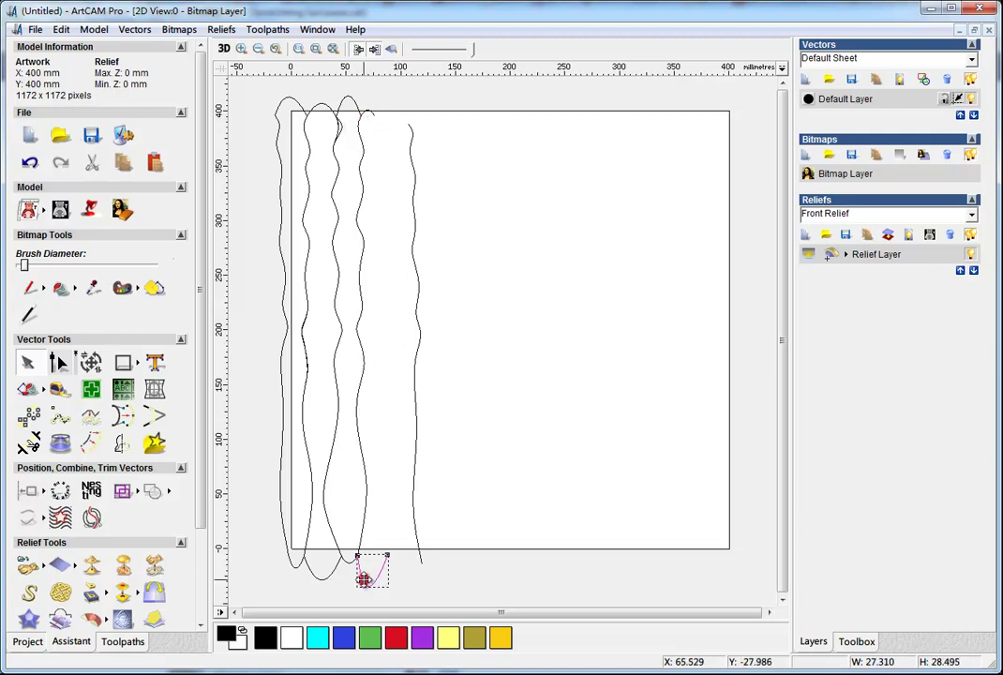
{"action": "key", "text": "ctrl+z"}
Step: Join the top, bottom and two side curves of the rightmost wave outline into one vector with coincident points
{"action": "left_click", "coordinate": [388, 121]}
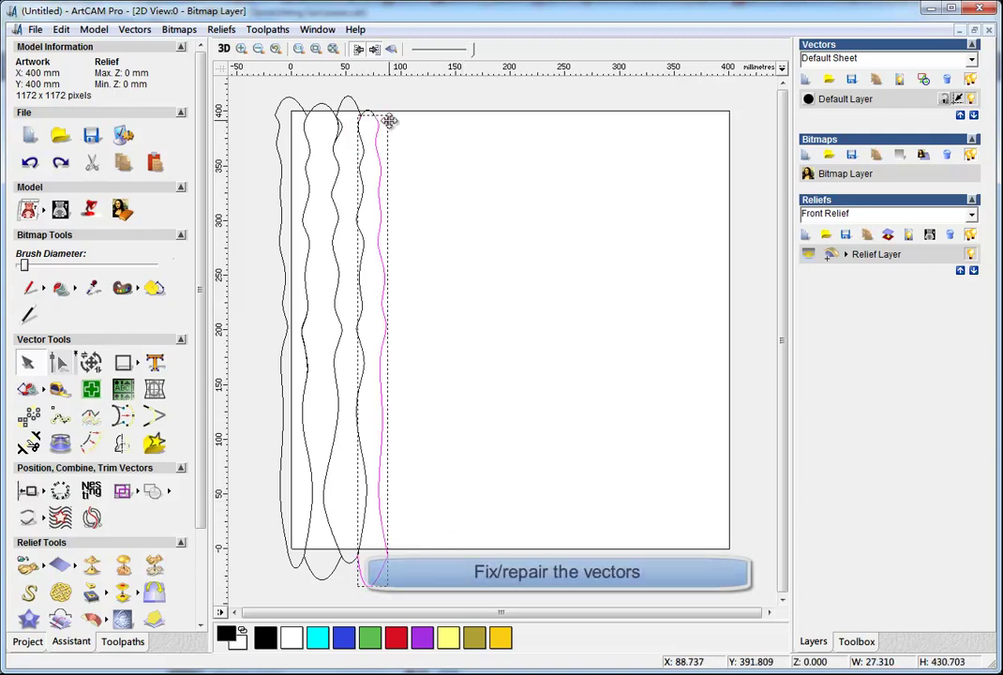
{"action": "left_click", "coordinate": [395, 100]}
{"action": "left_click", "coordinate": [368, 109]}
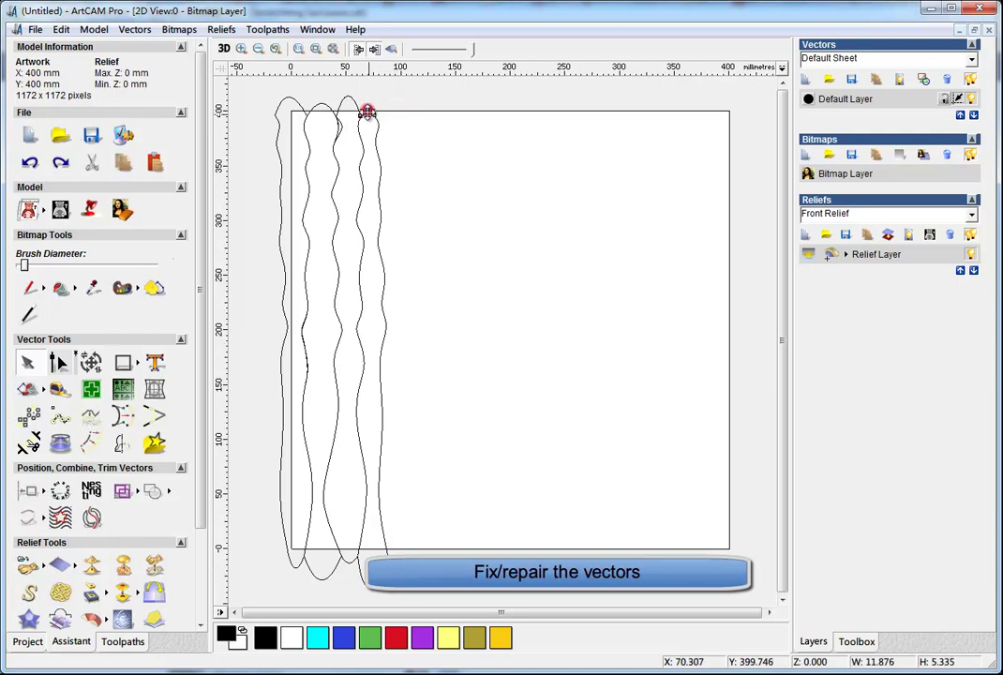
{"action": "left_click", "coordinate": [377, 128]}
{"action": "left_click", "coordinate": [361, 137]}
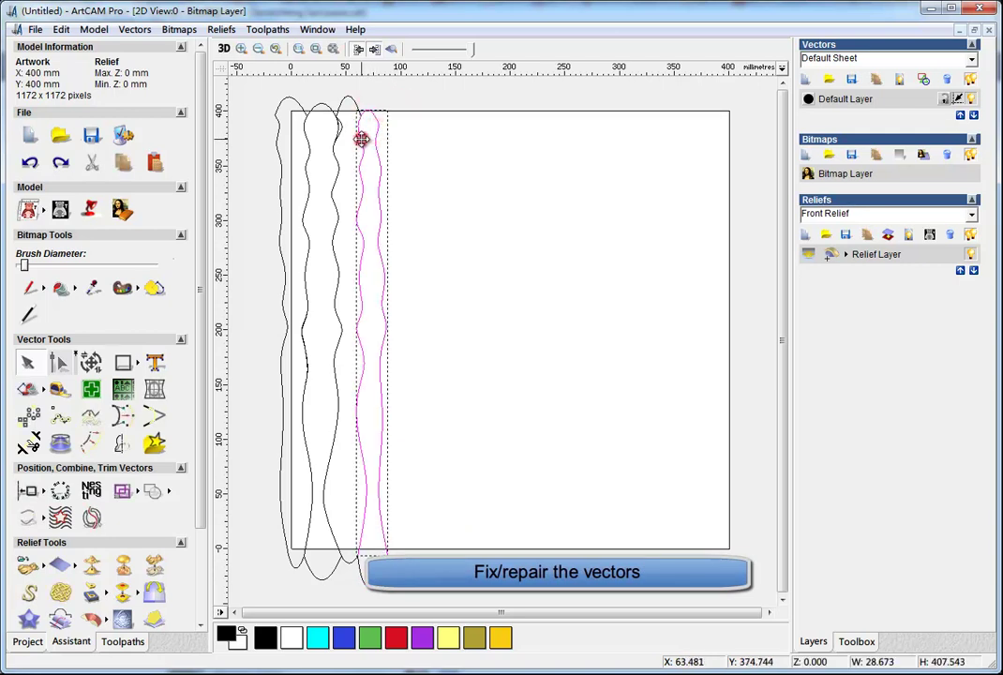
{"action": "left_click", "coordinate": [377, 572]}
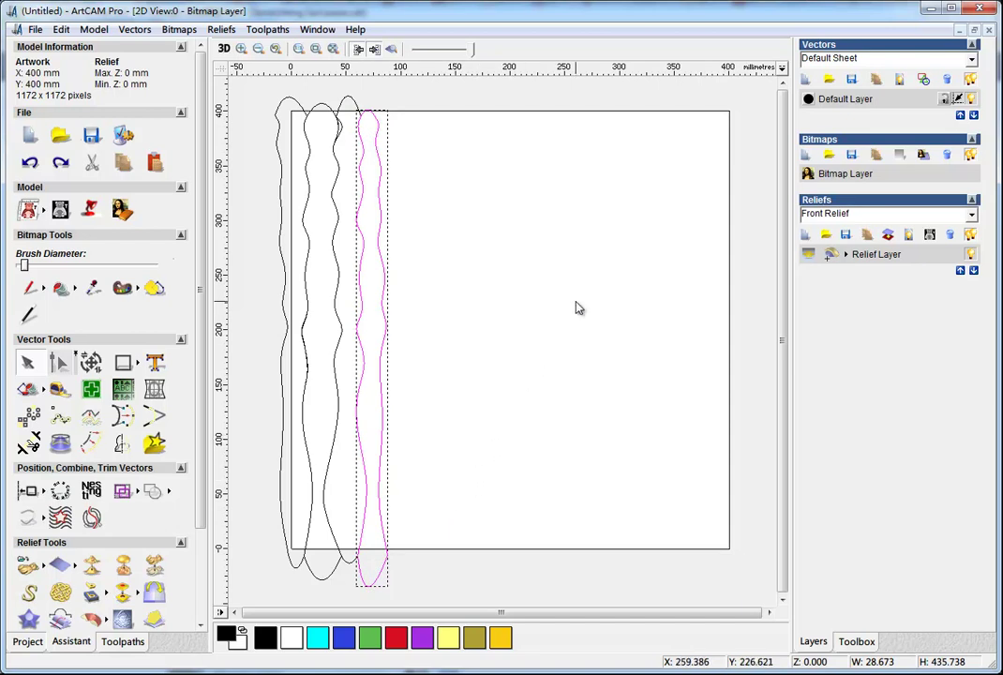
{"action": "left_click", "coordinate": [134, 29]}
{"action": "mouse_move", "coordinate": [294, 192]}
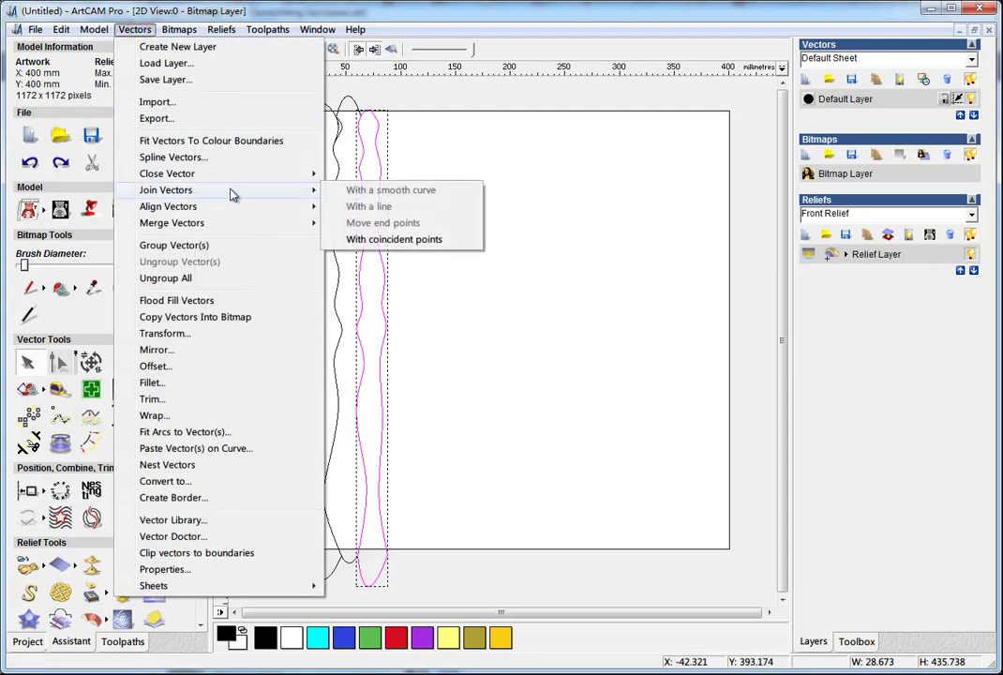
{"action": "left_click", "coordinate": [374, 240]}
{"action": "left_click", "coordinate": [177, 347]}
Step: Move the joined rightmost wave outline onto a new vector layer named Vector
{"action": "left_click", "coordinate": [380, 297]}
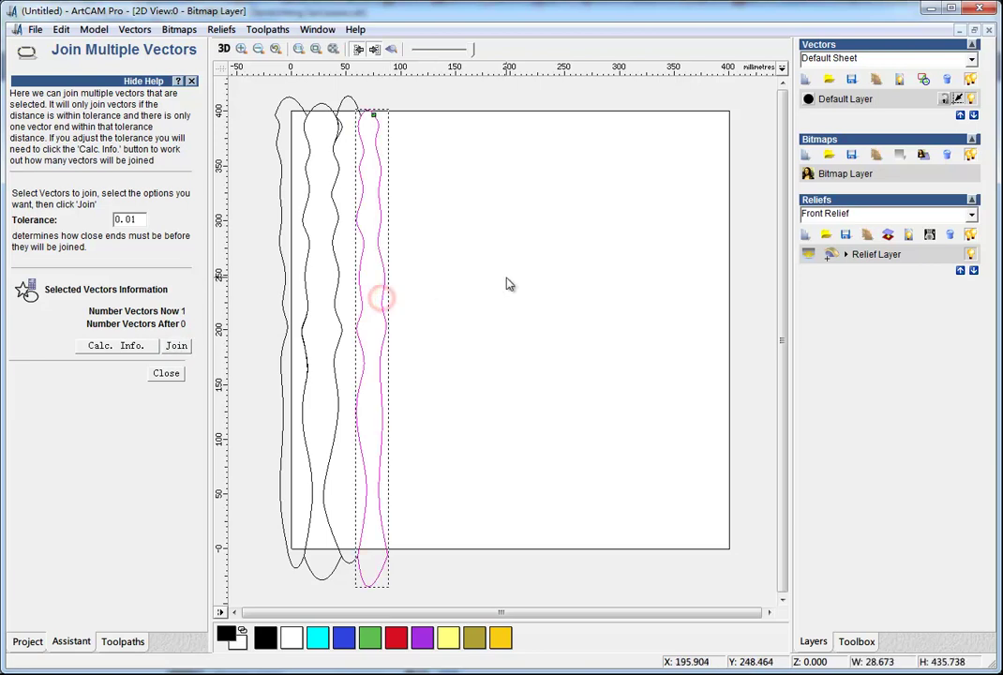
{"action": "key", "text": "ctrl+z"}
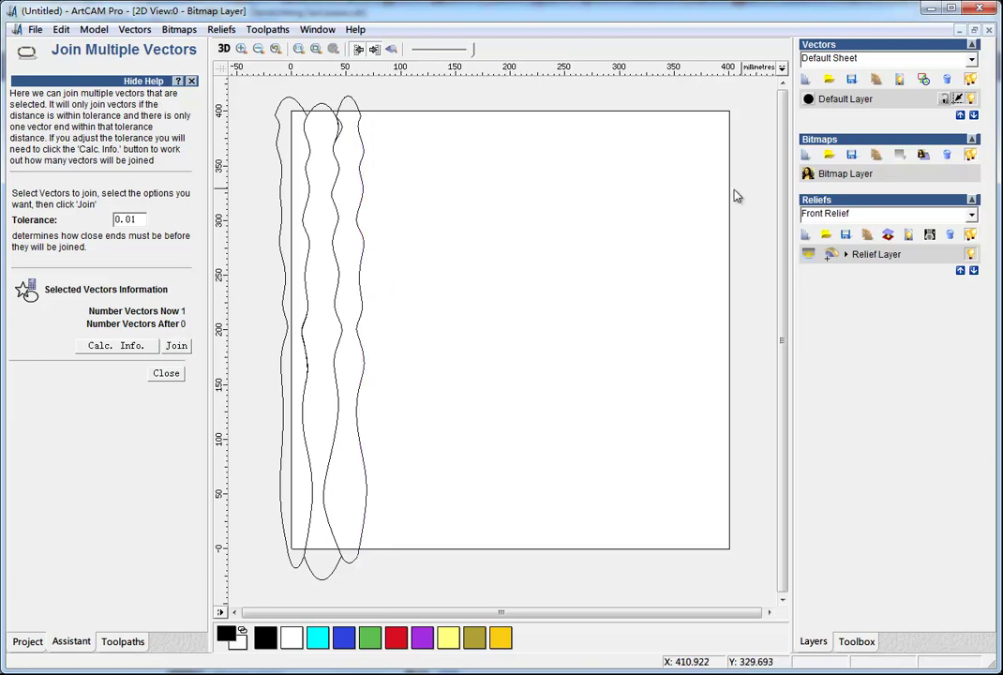
{"action": "left_click", "coordinate": [806, 80]}
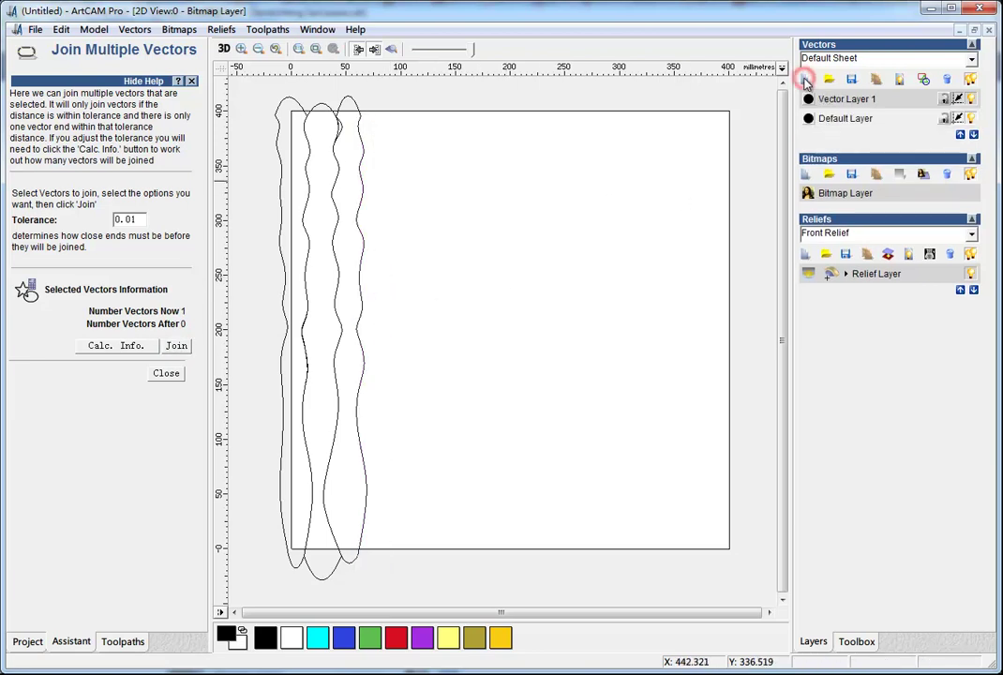
{"action": "double_click", "coordinate": [854, 100]}
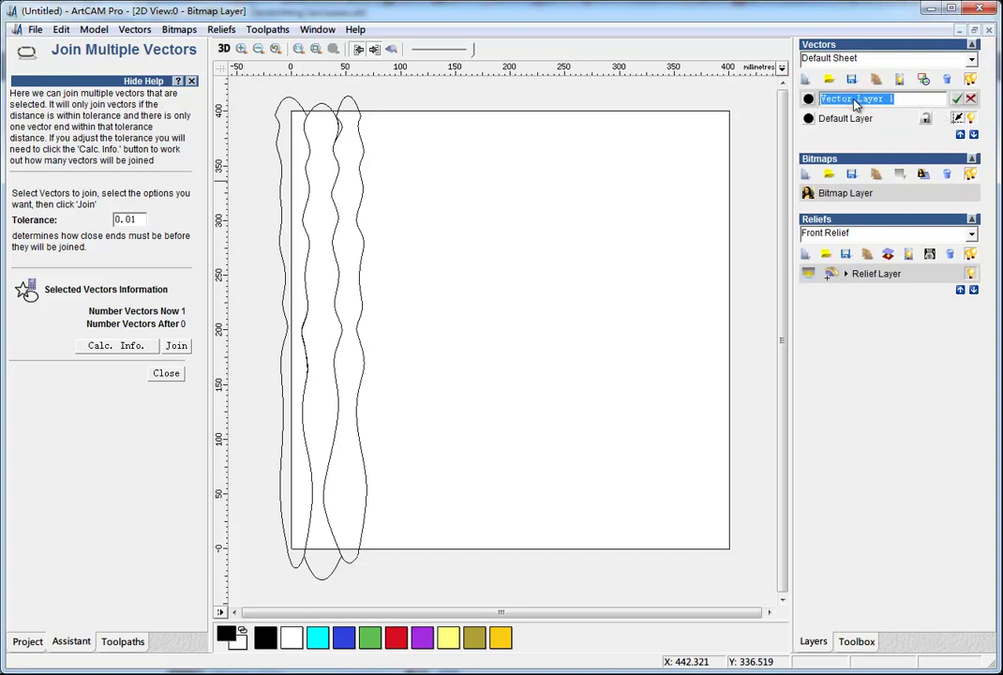
{"action": "type", "text": "Vector"}
{"action": "key", "text": "Return"}
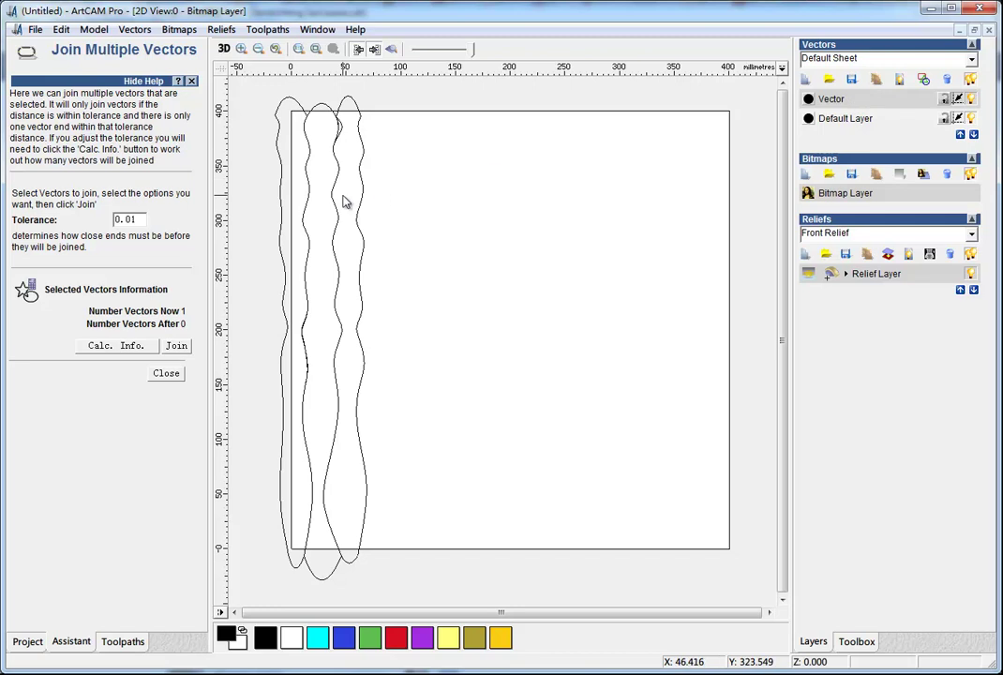
{"action": "key", "text": "ctrl+v"}
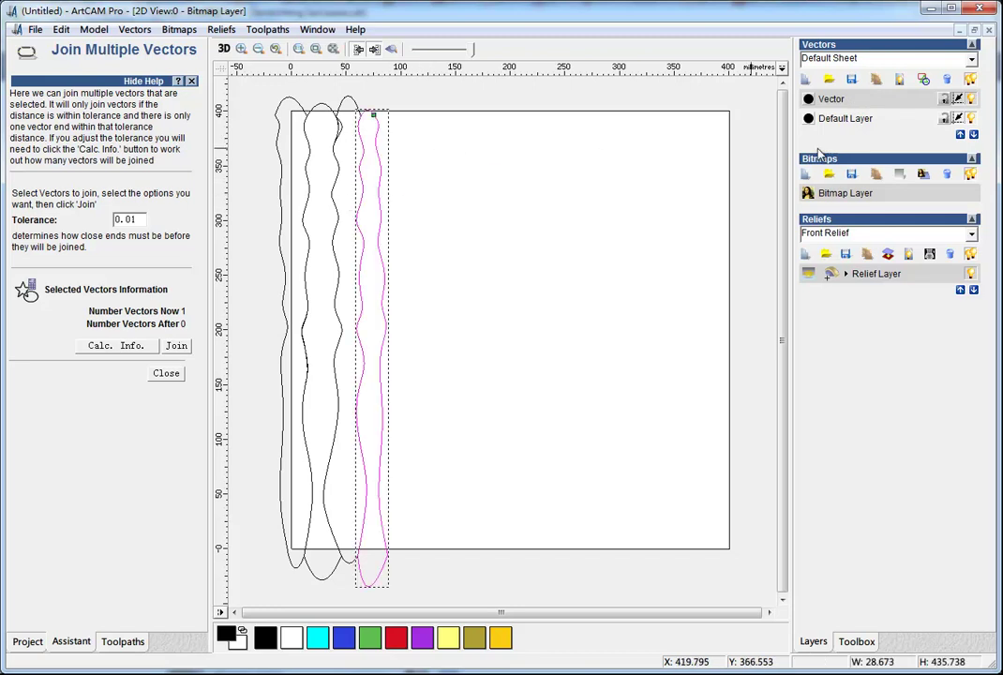
Step: Hide the Vector layer and delete the stray bulging curve near the top, between the second and third wave outlines
{"action": "left_click", "coordinate": [972, 100]}
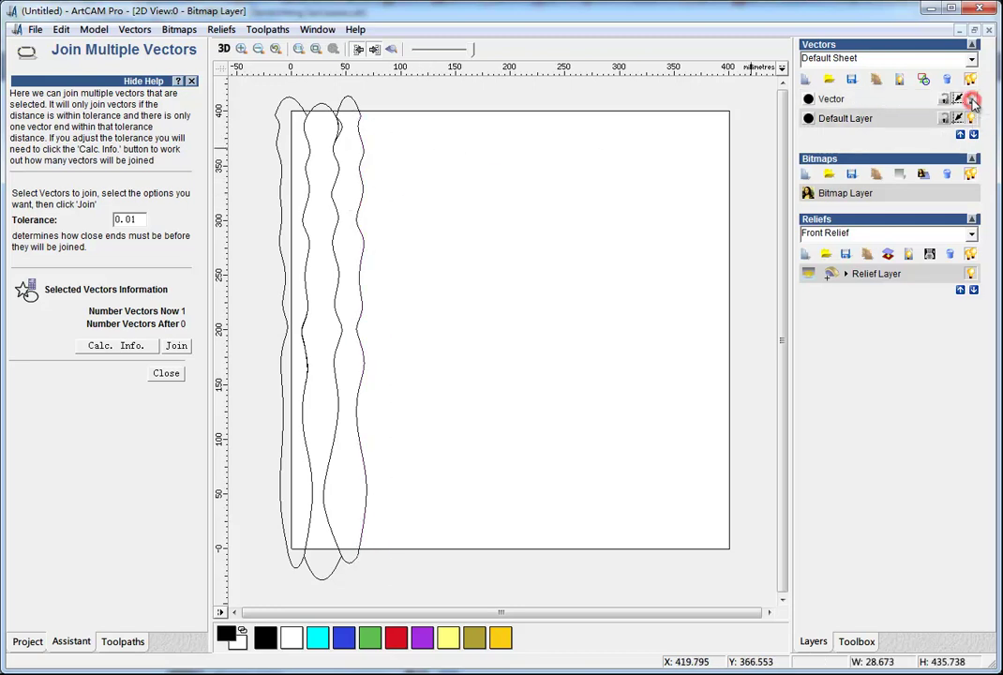
{"action": "left_click", "coordinate": [354, 101]}
{"action": "left_click", "coordinate": [360, 139]}
{"action": "left_click", "coordinate": [383, 129]}
{"action": "scroll", "coordinate": [343, 135], "scroll_direction": "up", "scroll_amount": 1}
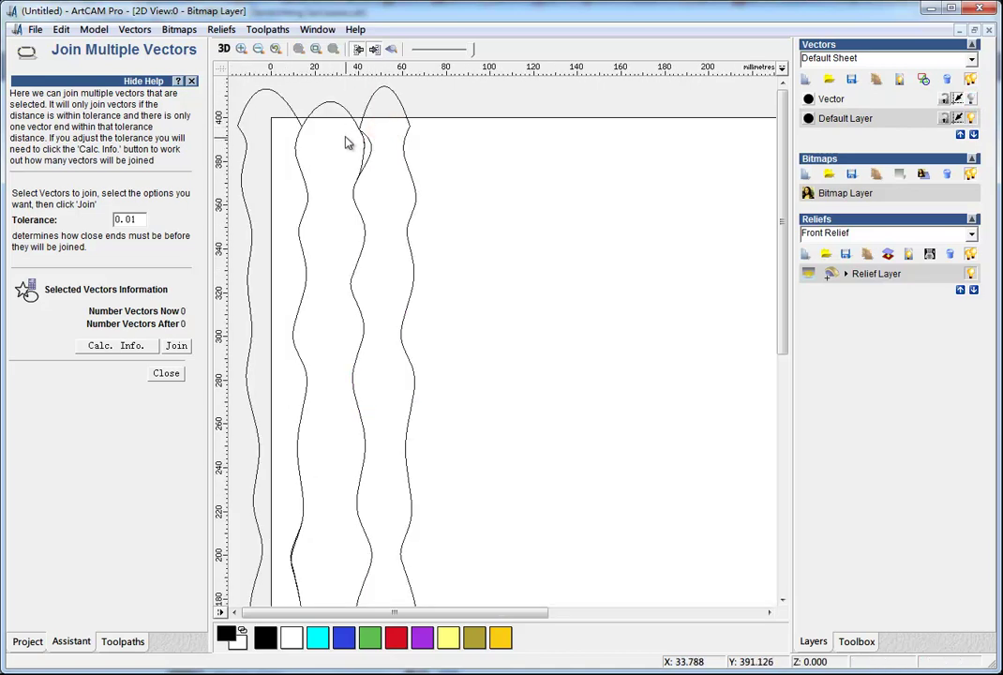
{"action": "scroll", "coordinate": [376, 153], "scroll_direction": "up", "scroll_amount": 1}
{"action": "left_click", "coordinate": [509, 219]}
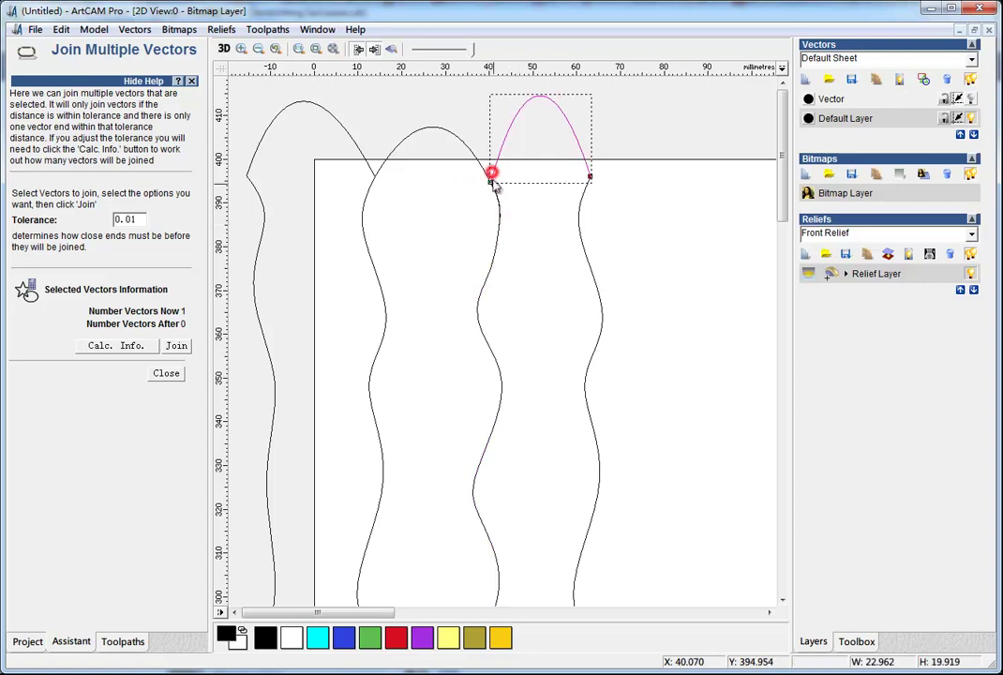
Step: Join the top, bottom and two side curves of the third wave outline from the left into one vector
{"action": "left_click", "coordinate": [500, 214], "text": "shift"}
{"action": "left_click", "coordinate": [600, 290], "text": "shift"}
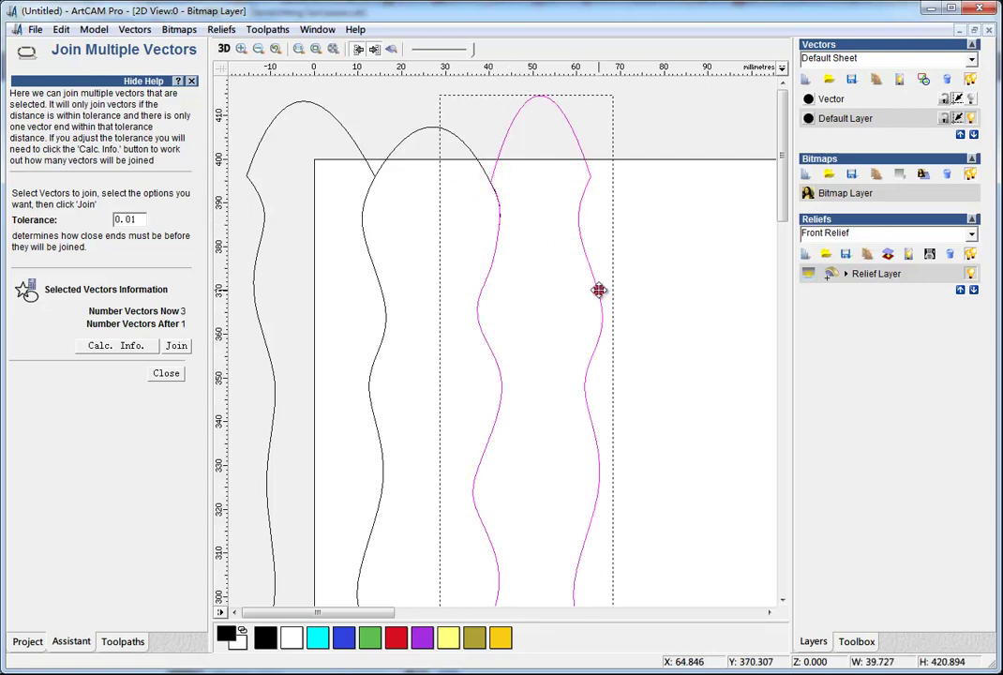
{"action": "scroll", "coordinate": [602, 291], "scroll_direction": "down", "scroll_amount": 2}
{"action": "left_click", "coordinate": [352, 561], "text": "shift"}
{"action": "left_click", "coordinate": [176, 346]}
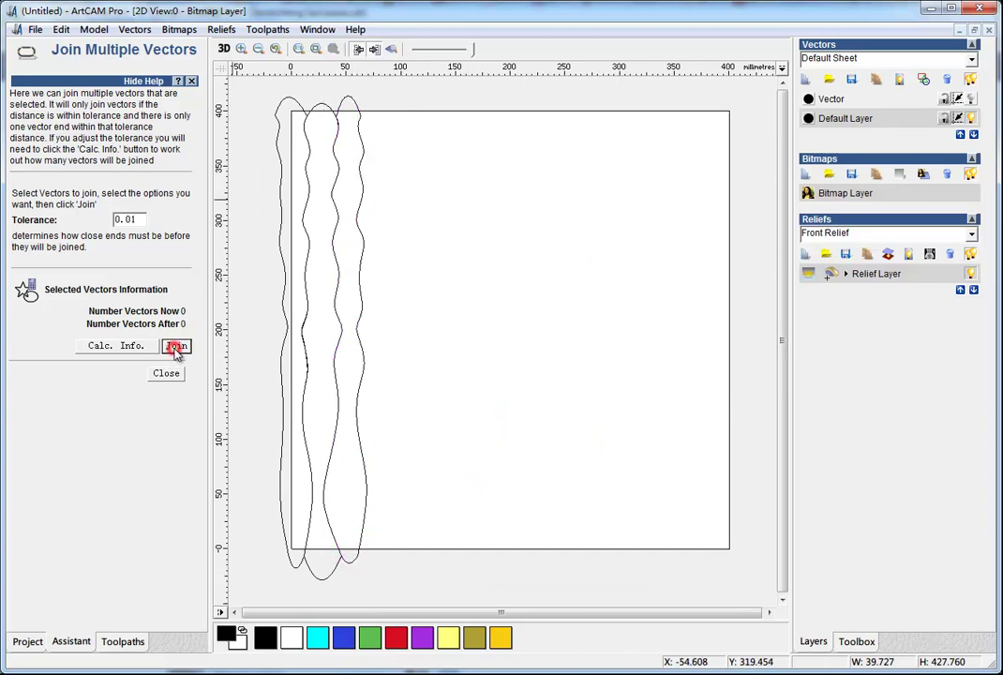
Step: Place the joined third wave outline on the Vector layer with that layer shown
{"action": "left_click", "coordinate": [458, 254]}
{"action": "left_click", "coordinate": [880, 99]}
{"action": "left_click", "coordinate": [945, 99]}
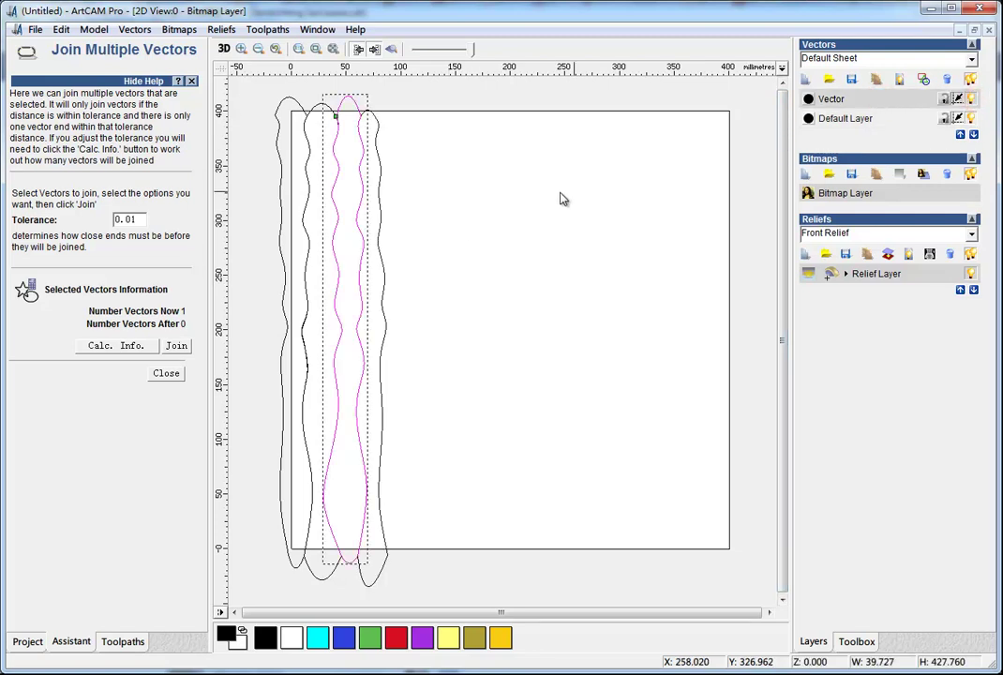
Step: Hide the Vector layer and join the four curves of the second wave outline from the left into one vector
{"action": "left_click", "coordinate": [971, 99]}
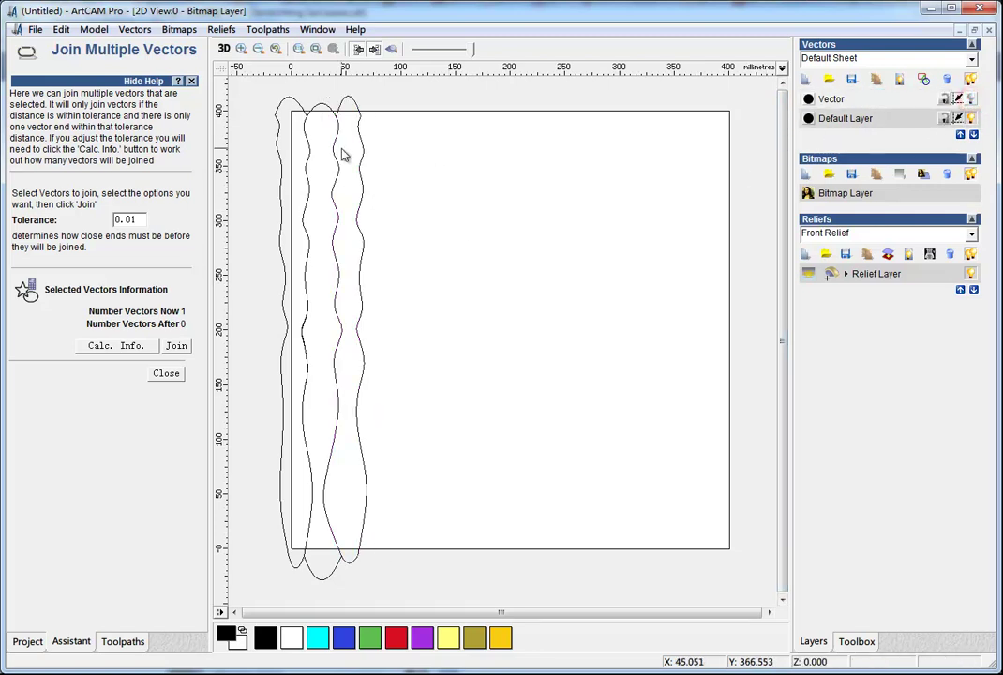
{"action": "left_click_drag", "start_coordinate": [334, 119], "coordinate": [323, 105]}
{"action": "left_click", "coordinate": [336, 138], "text": "shift"}
{"action": "left_click", "coordinate": [304, 168], "text": "shift"}
{"action": "left_click", "coordinate": [324, 580], "text": "shift"}
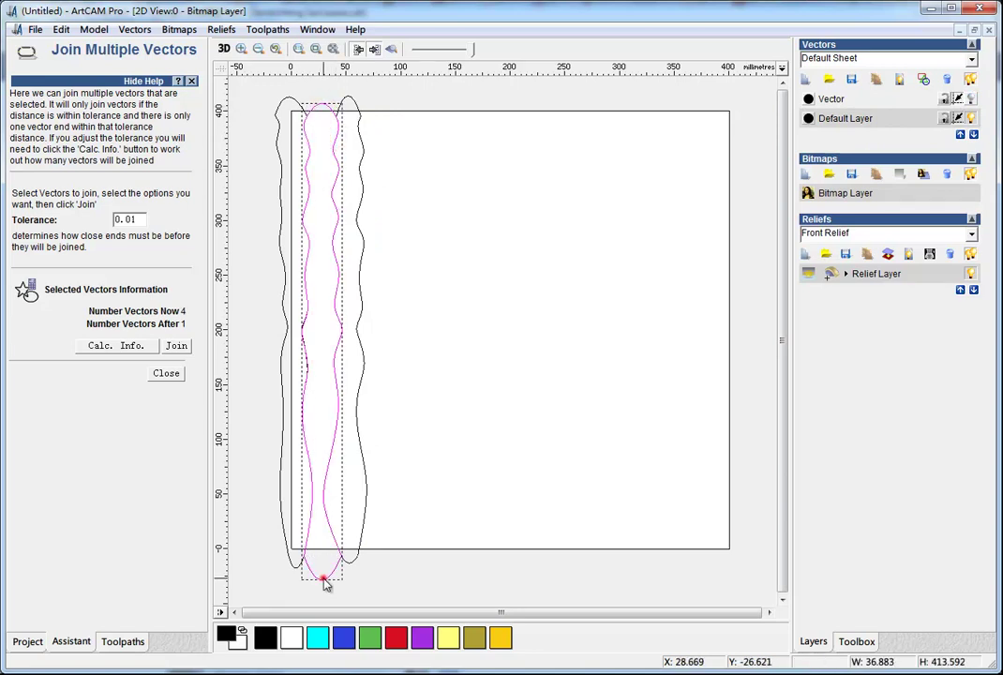
{"action": "left_click", "coordinate": [175, 347]}
Step: Move the joined second wave outline from the Default Layer onto the Vector layer, showing that layer again
{"action": "left_click", "coordinate": [315, 105]}
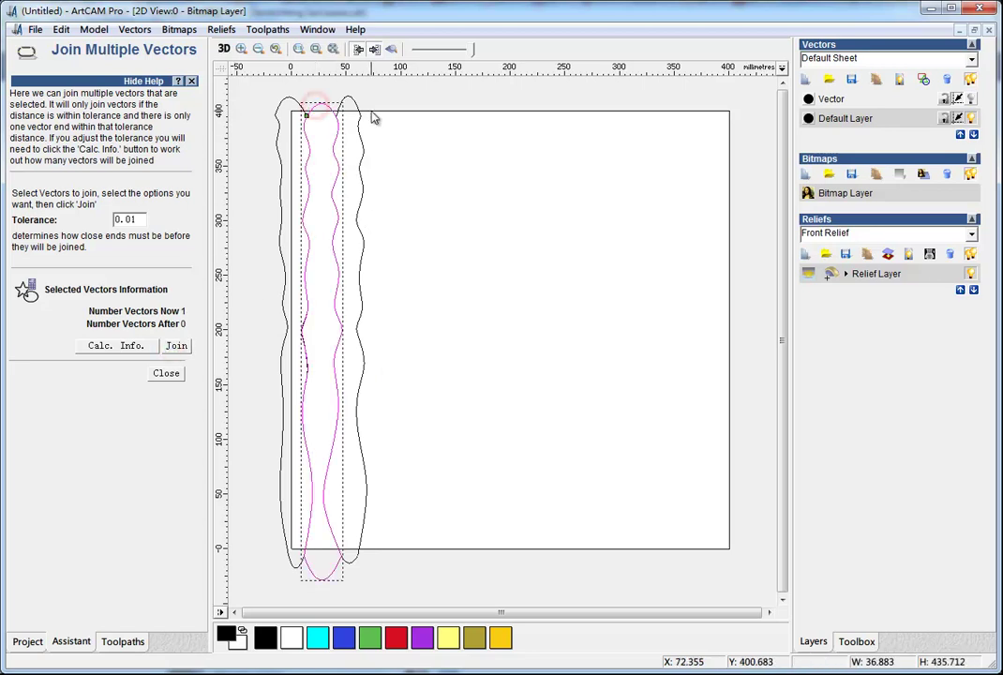
{"action": "left_click", "coordinate": [373, 141]}
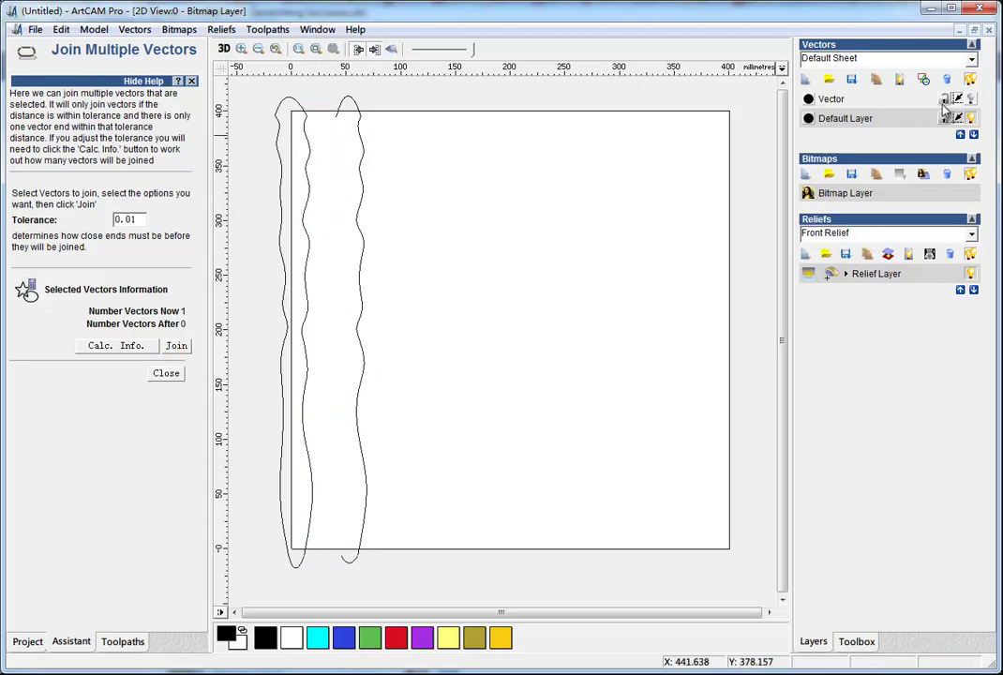
{"action": "left_click", "coordinate": [971, 99]}
{"action": "left_click", "coordinate": [907, 99]}
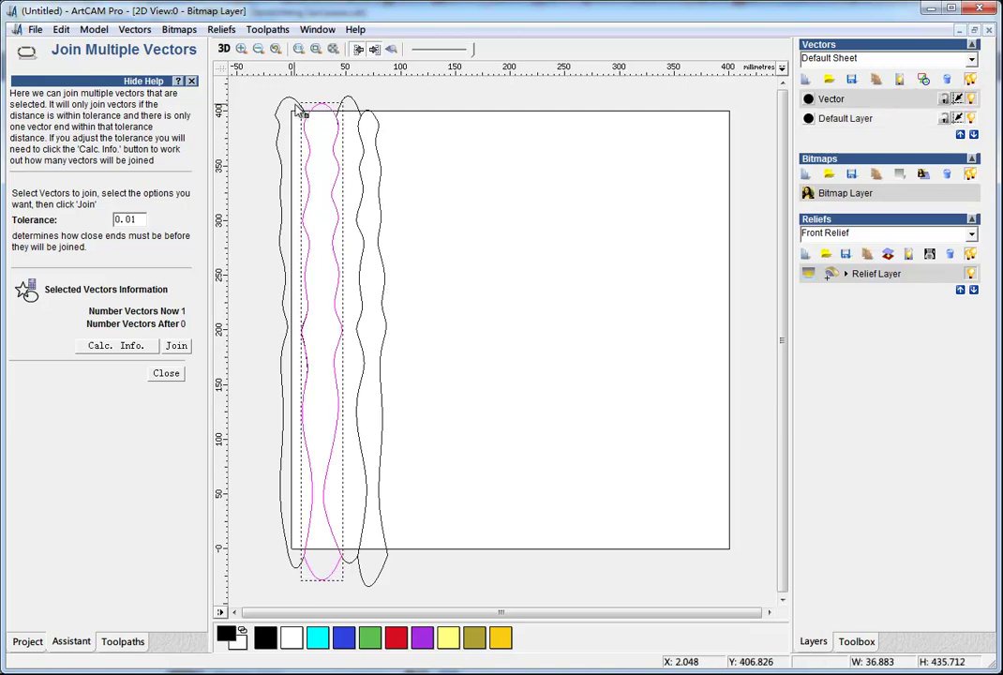
Step: Hide the Vector layer and join the curves of the leftmost wave outline on the Default Layer into one vector
{"action": "left_click", "coordinate": [849, 118]}
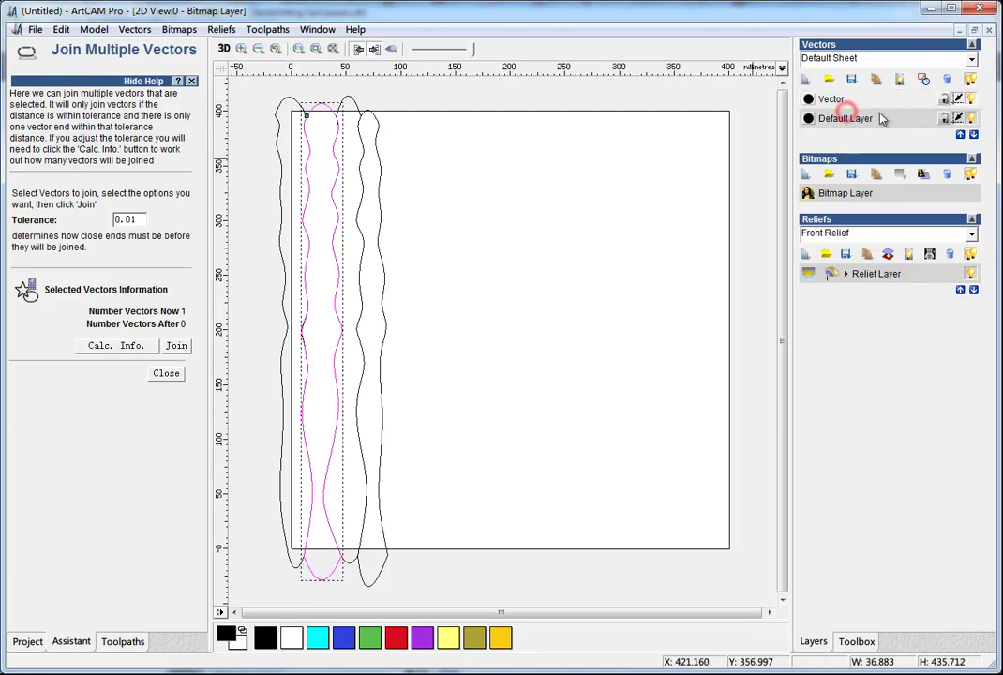
{"action": "left_click", "coordinate": [971, 100]}
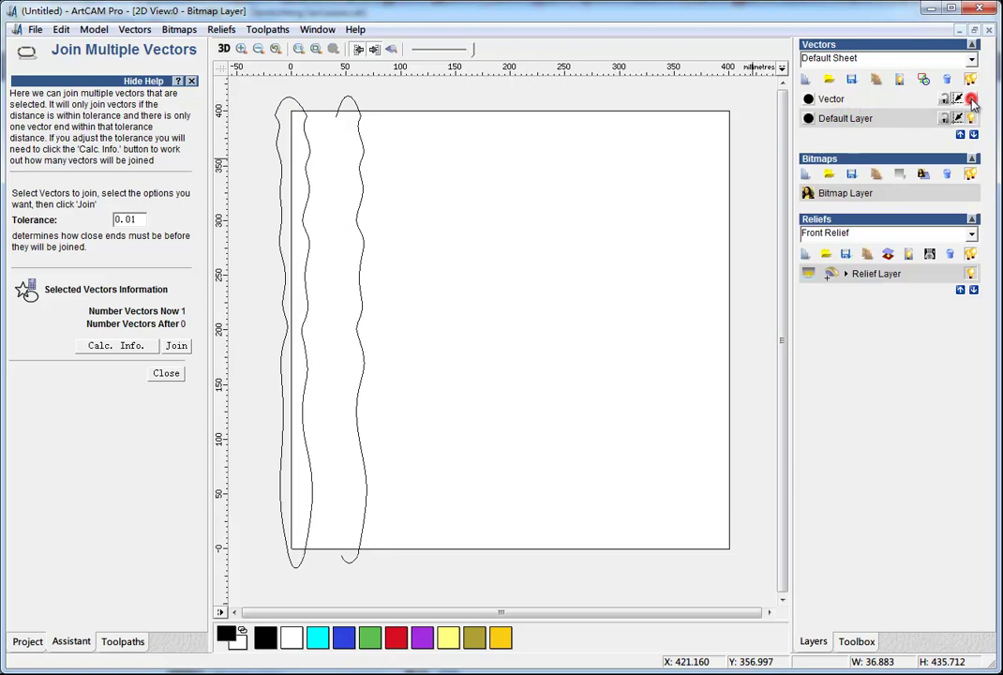
{"action": "left_click", "coordinate": [288, 104]}
{"action": "left_click", "coordinate": [277, 146], "text": "shift"}
{"action": "left_click", "coordinate": [295, 568], "text": "shift"}
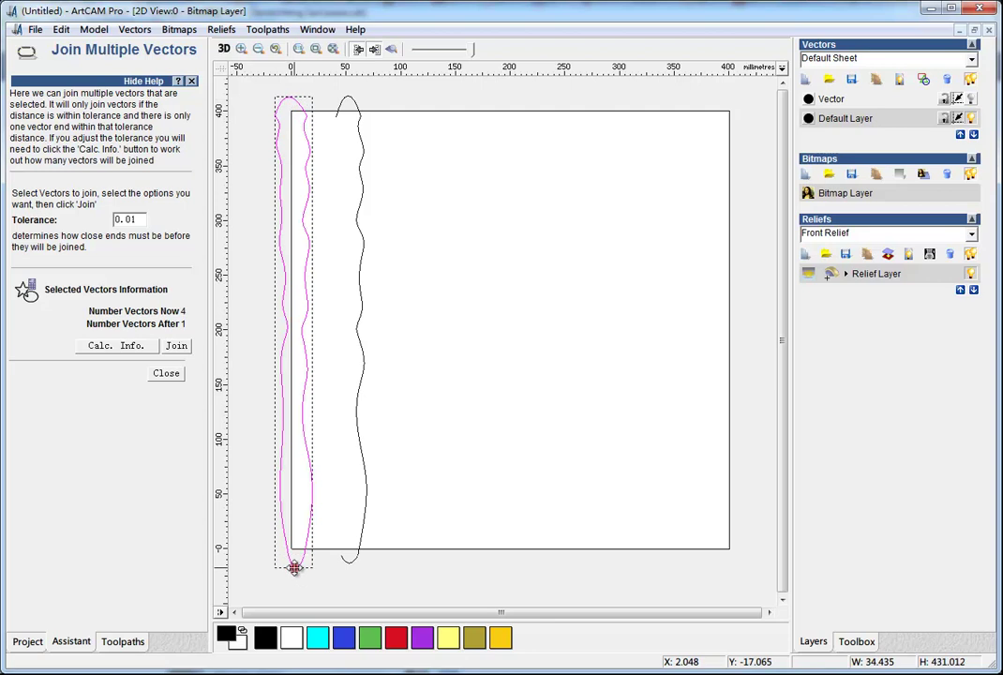
{"action": "left_click", "coordinate": [175, 345]}
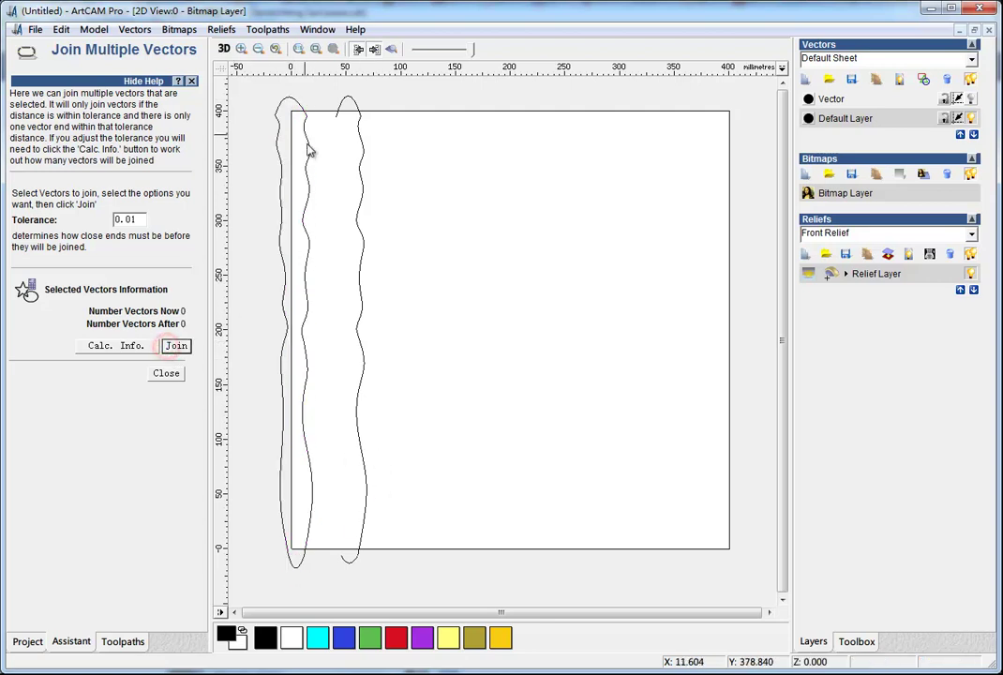
Step: Move the joined leftmost wave outline onto the Vector layer and hide the Default Layer
{"action": "left_click", "coordinate": [290, 101]}
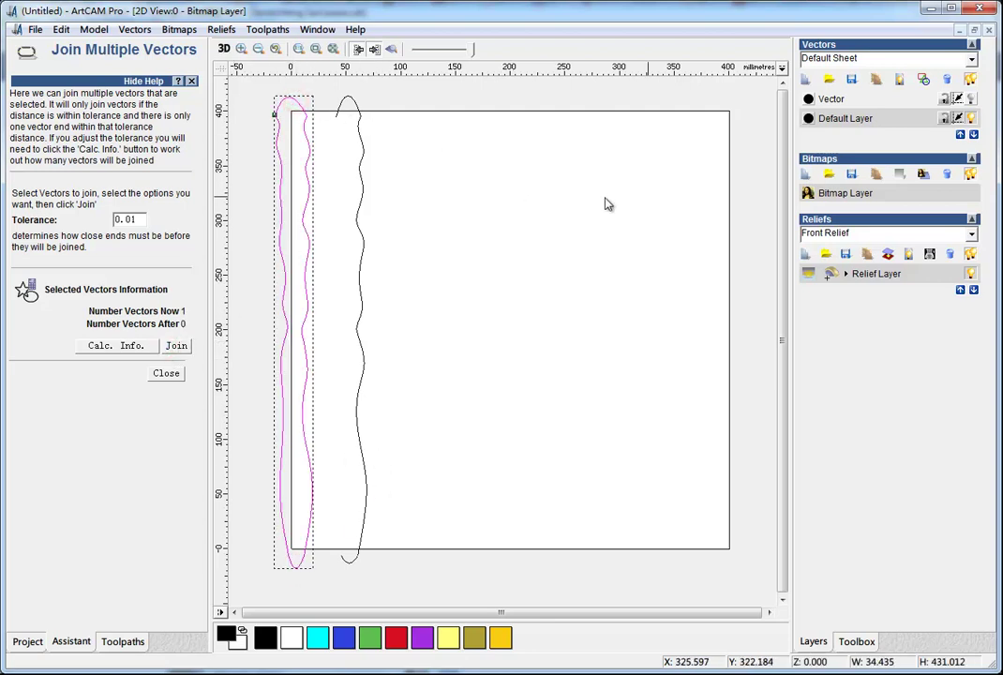
{"action": "key", "text": "Delete"}
{"action": "left_click", "coordinate": [972, 99]}
{"action": "left_click", "coordinate": [871, 99]}
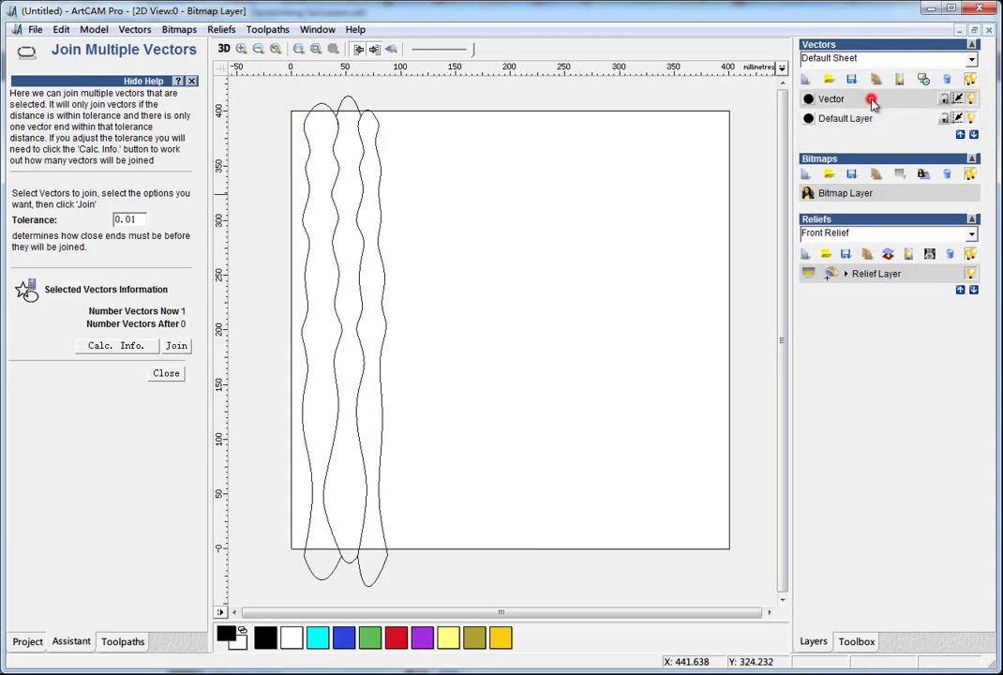
{"action": "key", "text": "ctrl+z"}
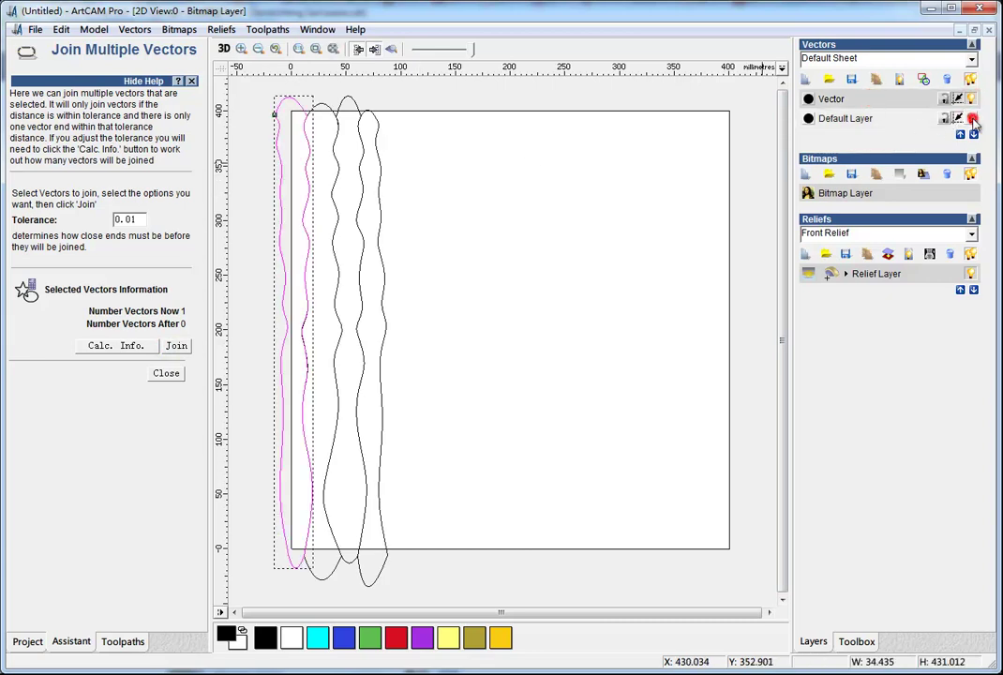
{"action": "left_click", "coordinate": [508, 168]}
{"action": "left_click", "coordinate": [281, 103]}
{"action": "left_click", "coordinate": [166, 373]}
{"action": "left_click", "coordinate": [484, 247]}
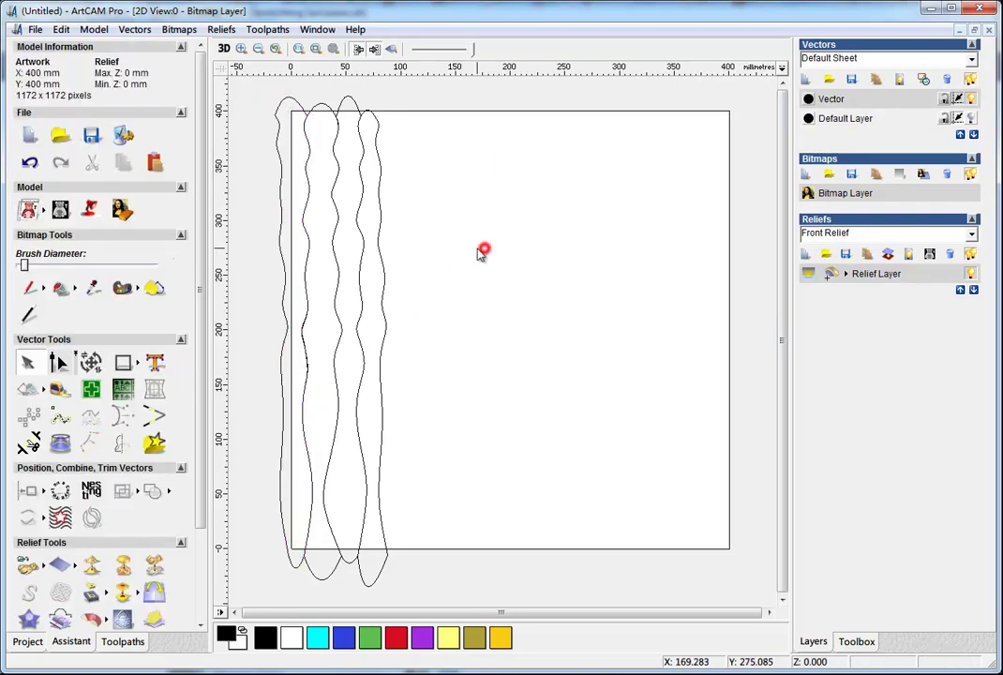
Step: Select the second wave outline from the left and nudge it slightly to the right
{"action": "left_click", "coordinate": [294, 102]}
{"action": "left_click_drag", "start_coordinate": [293, 103], "coordinate": [330, 106]}
{"action": "left_click", "coordinate": [409, 125]}
{"action": "left_click", "coordinate": [322, 111]}
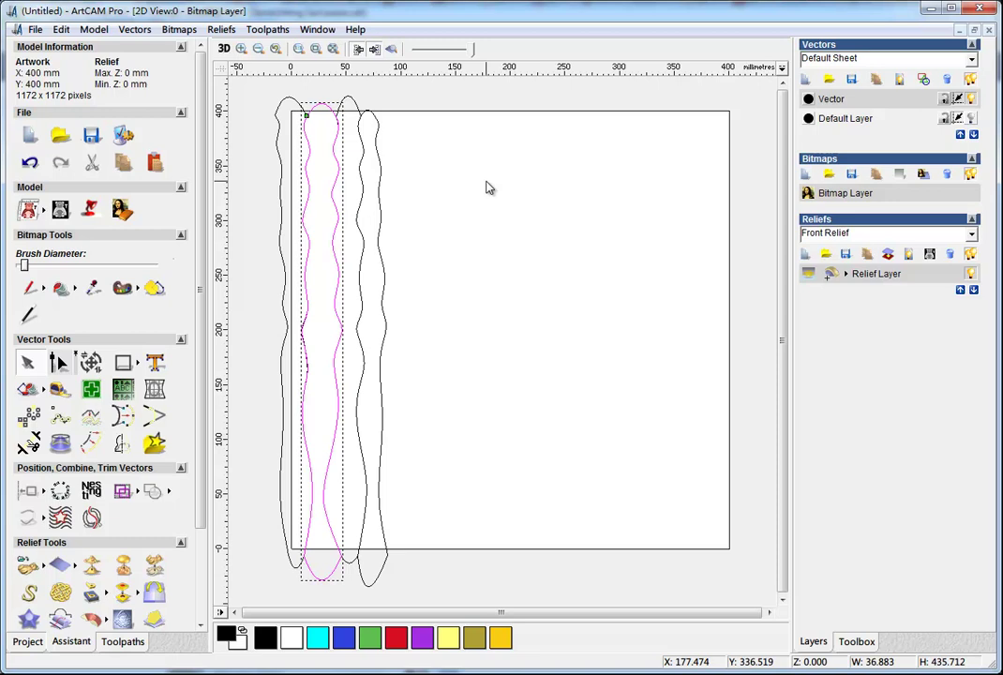
{"action": "key", "text": "ctrl+v"}
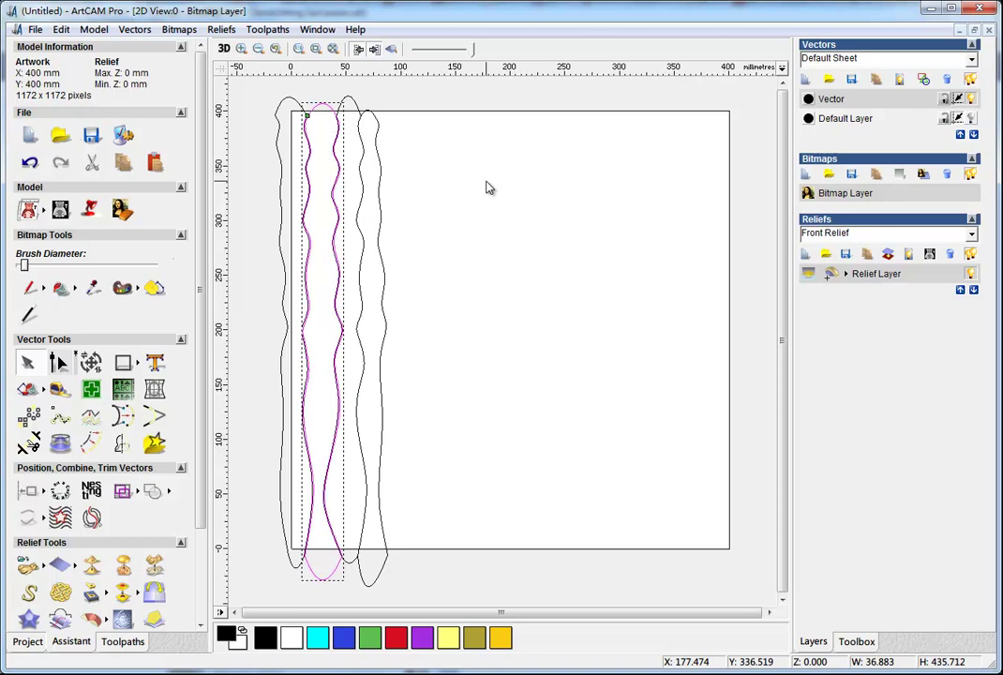
Step: Nudge the third and fourth wave outlines slightly right to adjust the gaps between the waves
{"action": "scroll", "coordinate": [388, 139], "scroll_direction": "up", "scroll_amount": 2}
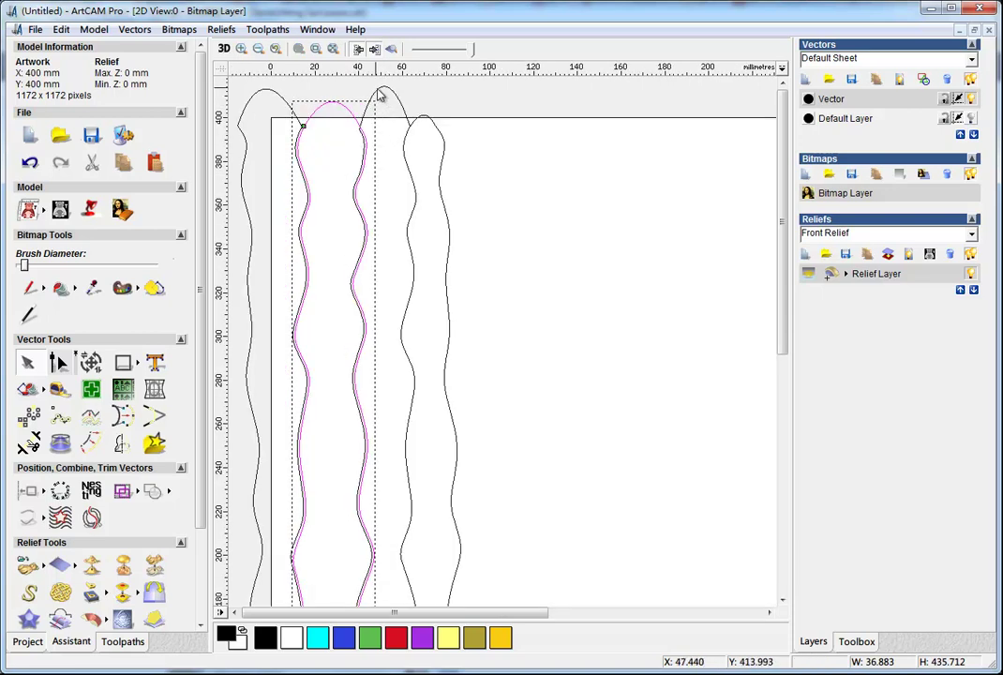
{"action": "left_click_drag", "start_coordinate": [380, 96], "coordinate": [377, 91]}
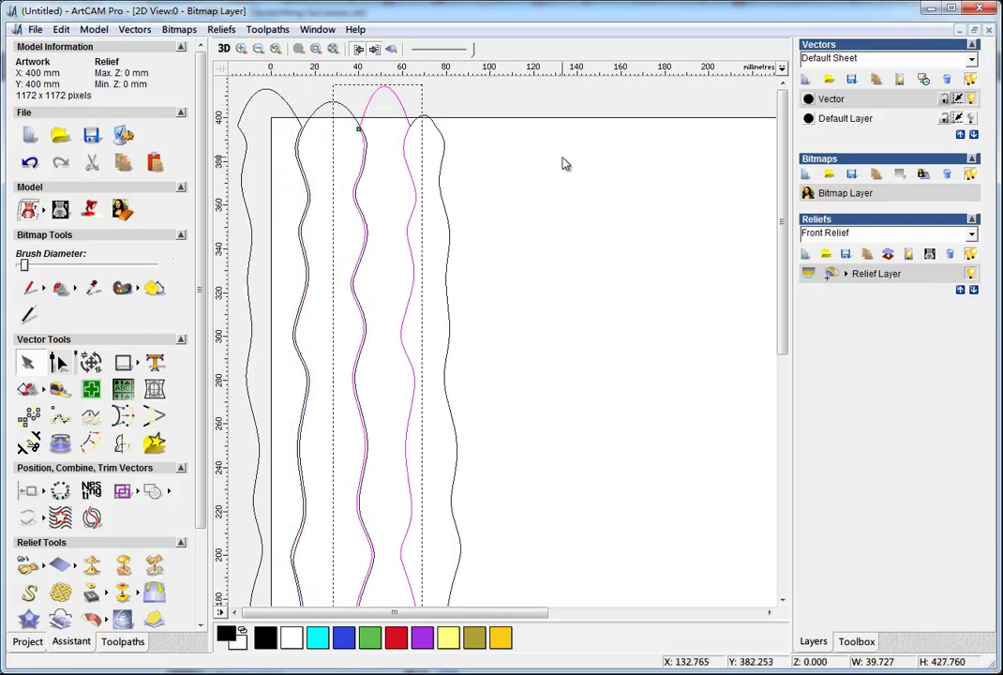
{"action": "key", "text": "Right"}
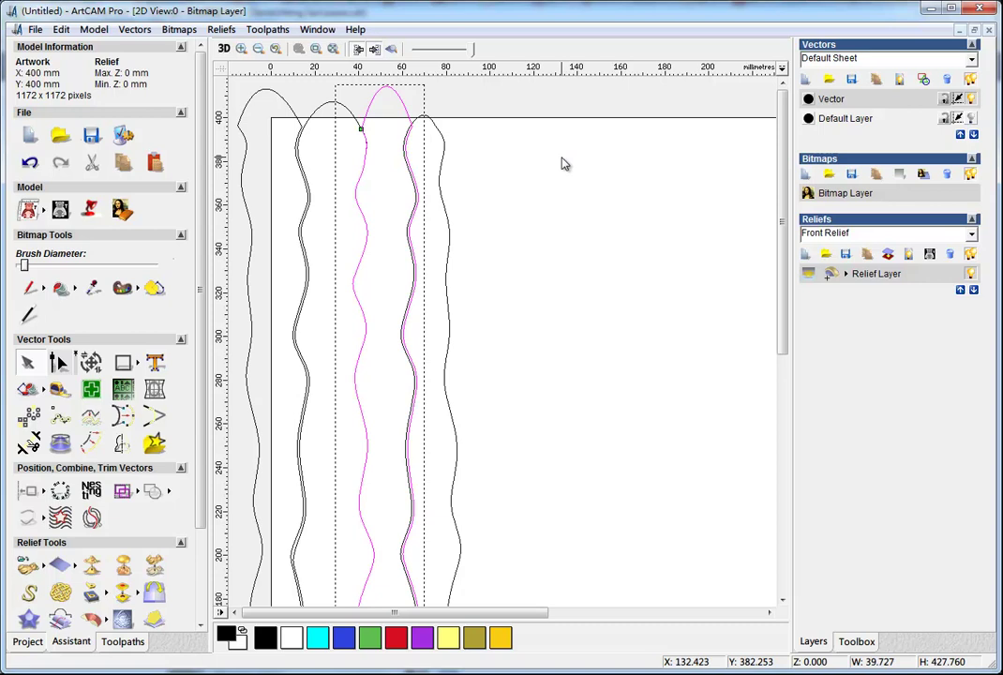
{"action": "left_click", "coordinate": [440, 138]}
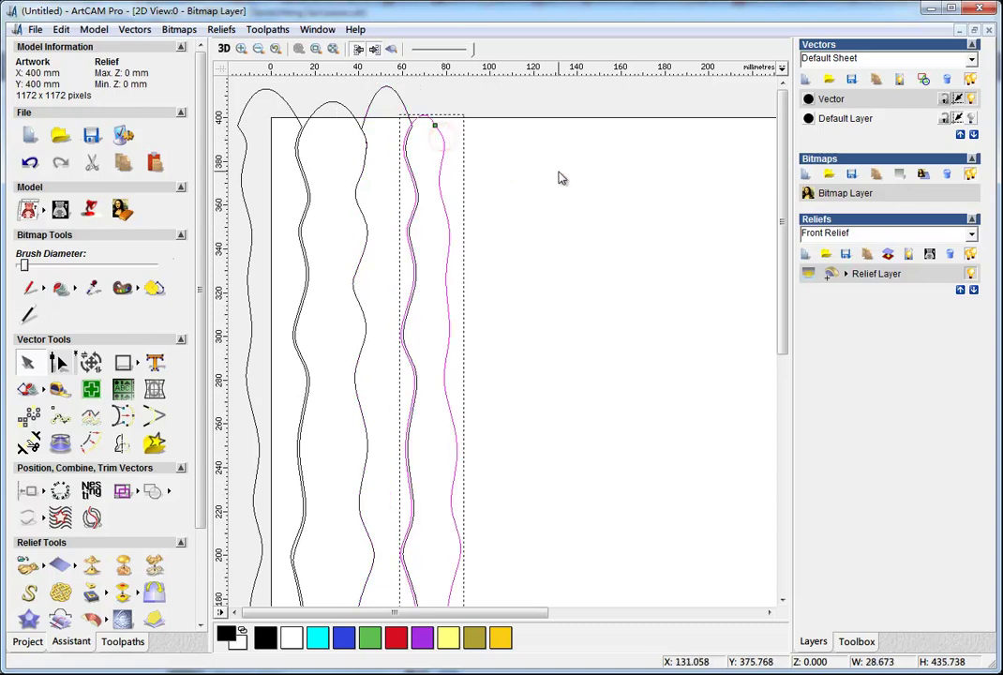
{"action": "key", "text": "Right"}
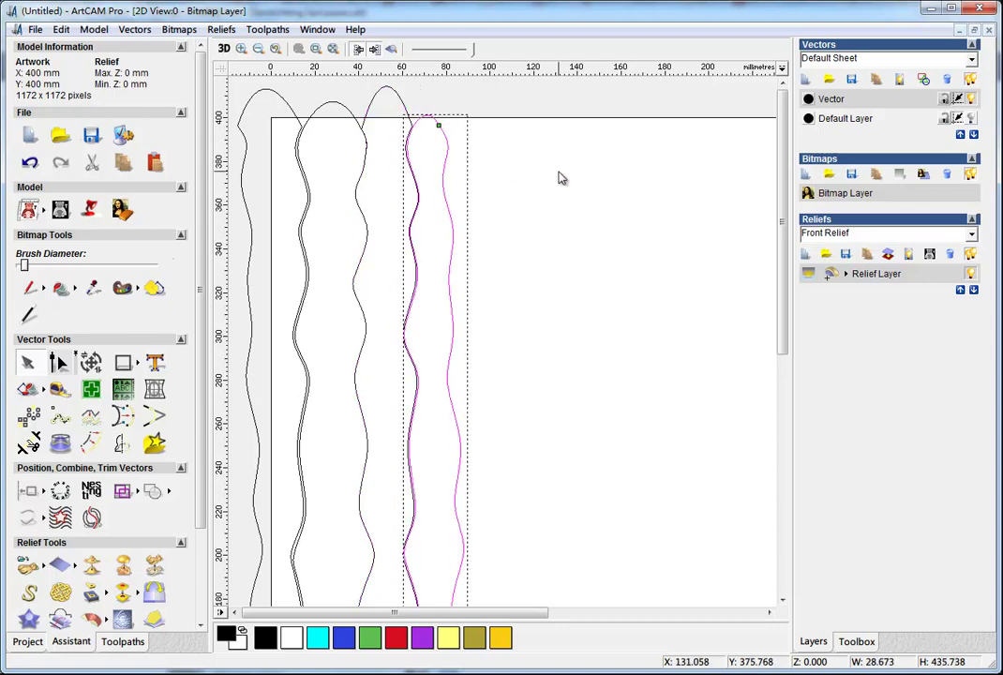
Step: Nudge the third wave outline slightly further right and check the gaps beside the second and fourth outlines
{"action": "scroll", "coordinate": [383, 134], "scroll_direction": "up", "scroll_amount": 1}
{"action": "left_click", "coordinate": [477, 151]}
{"action": "key", "text": "Right"}
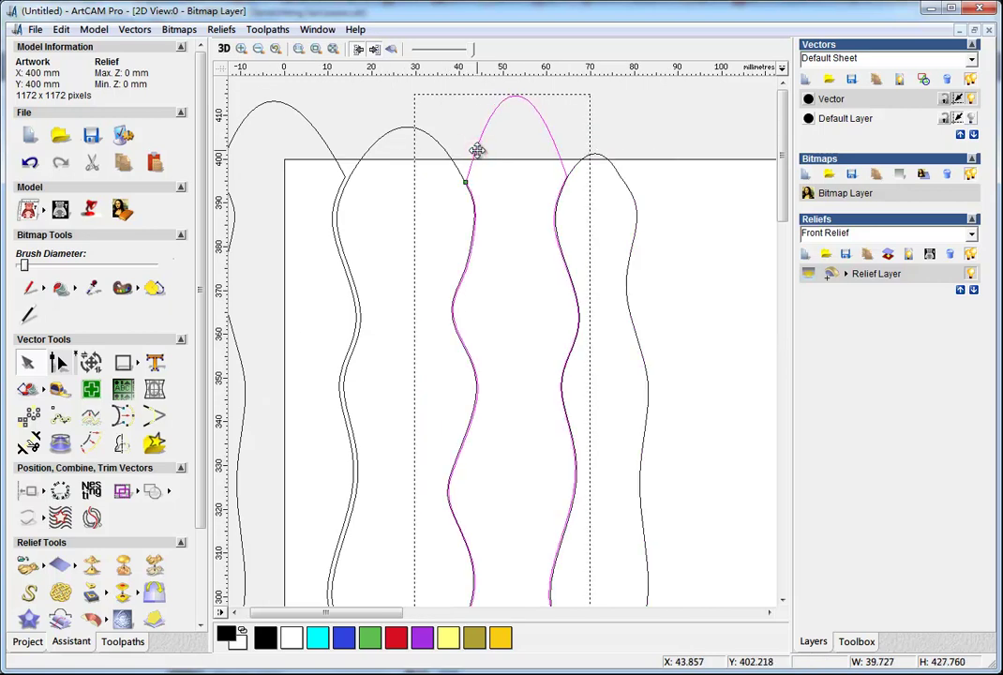
{"action": "left_click", "coordinate": [589, 163]}
{"action": "left_click", "coordinate": [625, 180]}
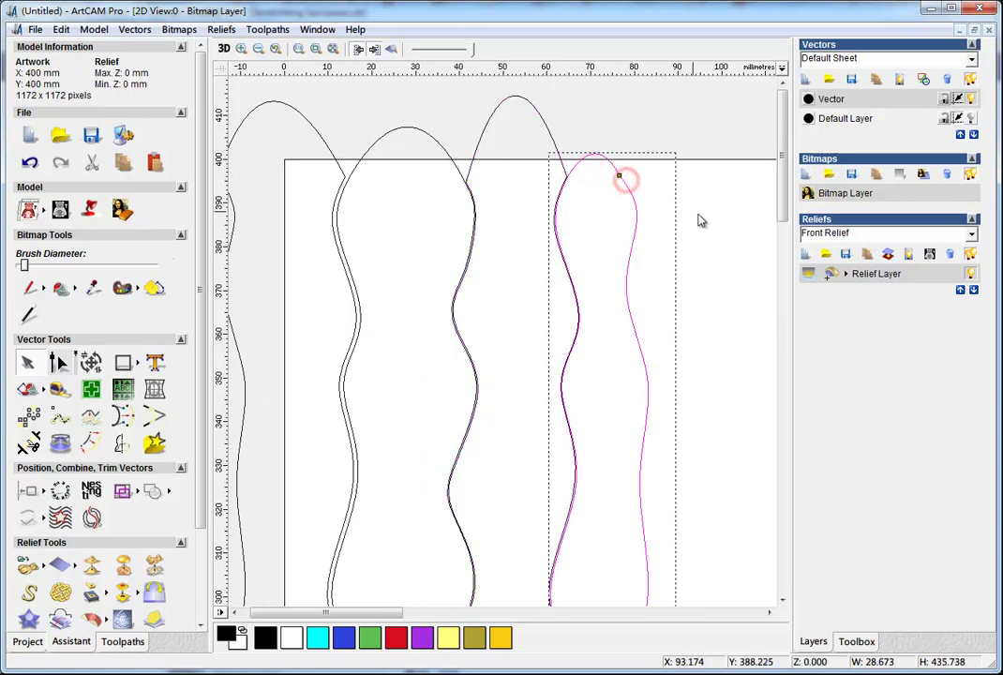
{"action": "scroll", "coordinate": [614, 227], "scroll_direction": "up", "scroll_amount": 1}
{"action": "scroll", "coordinate": [420, 299], "scroll_direction": "up", "scroll_amount": 1}
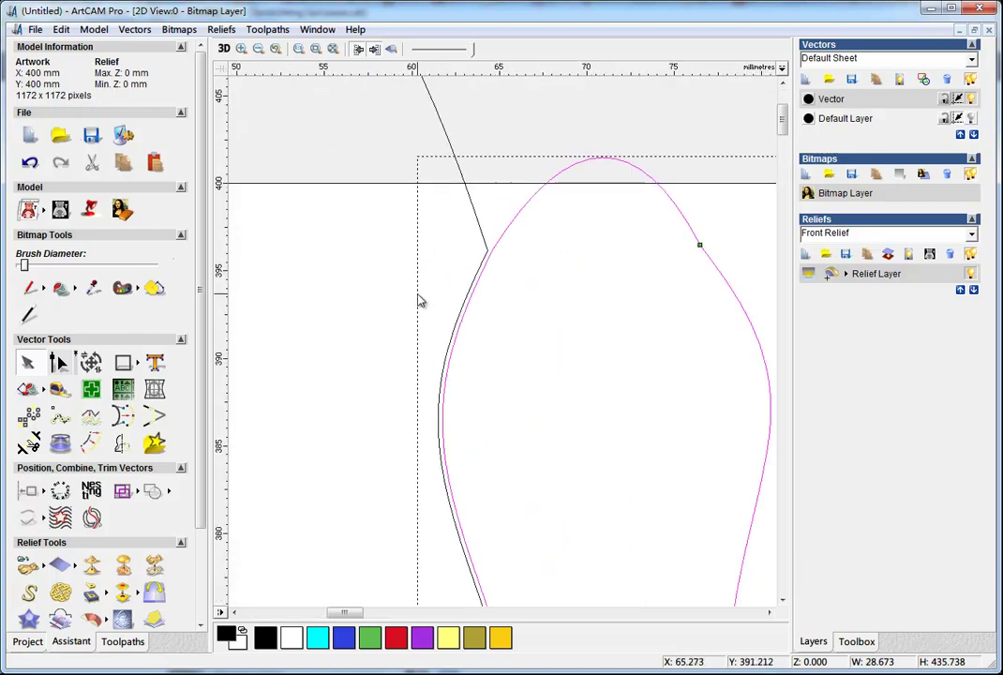
{"action": "scroll", "coordinate": [422, 300], "scroll_direction": "down", "scroll_amount": 2}
{"action": "left_click", "coordinate": [353, 157]}
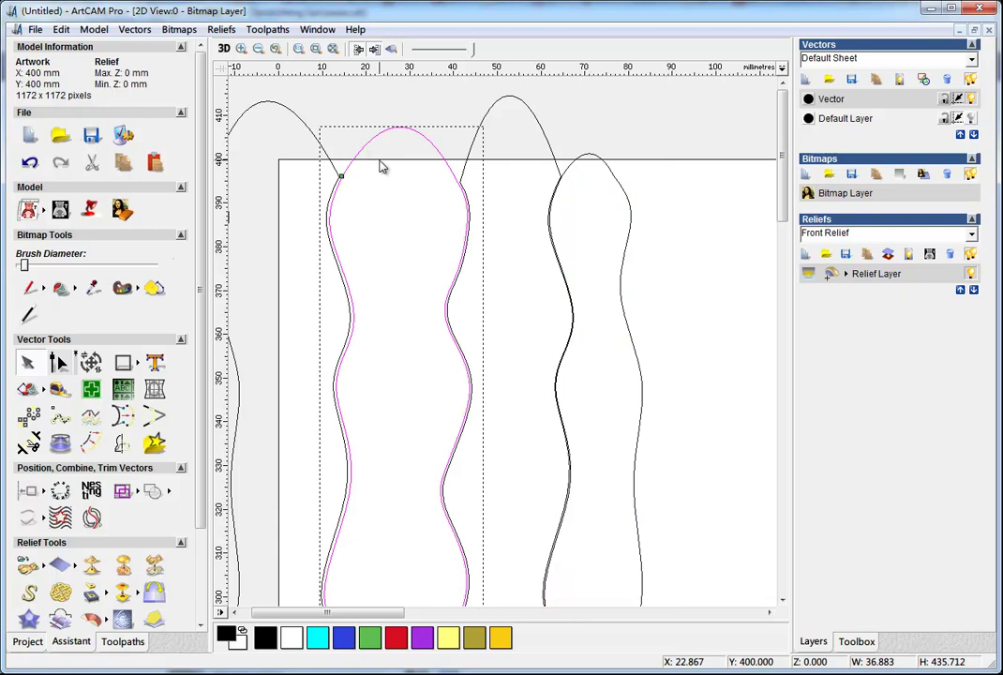
{"action": "scroll", "coordinate": [345, 281], "scroll_direction": "down", "scroll_amount": 2}
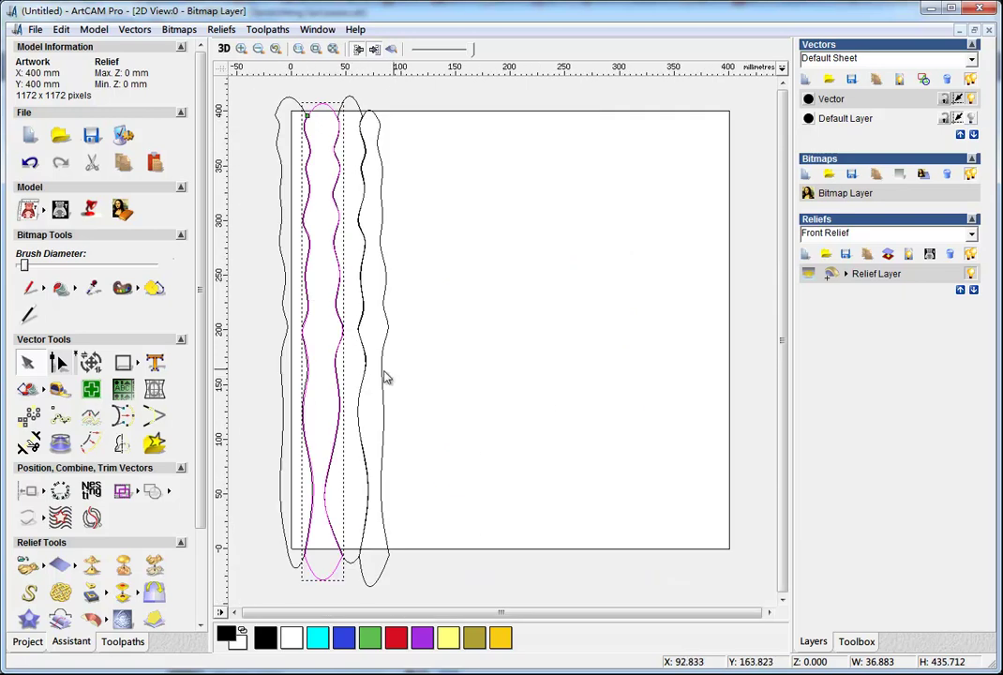
Step: Set up a block copy of all four wave outlines with 5 columns, and group the outlines
{"action": "left_click", "coordinate": [428, 381]}
{"action": "mouse_move", "coordinate": [238, 91]}
{"action": "left_mouse_down"}
{"action": "mouse_move", "coordinate": [269, 119]}
{"action": "mouse_move", "coordinate": [443, 485]}
{"action": "mouse_move", "coordinate": [450, 606]}
{"action": "mouse_move", "coordinate": [459, 601]}
{"action": "mouse_move", "coordinate": [441, 601]}
{"action": "left_mouse_up"}
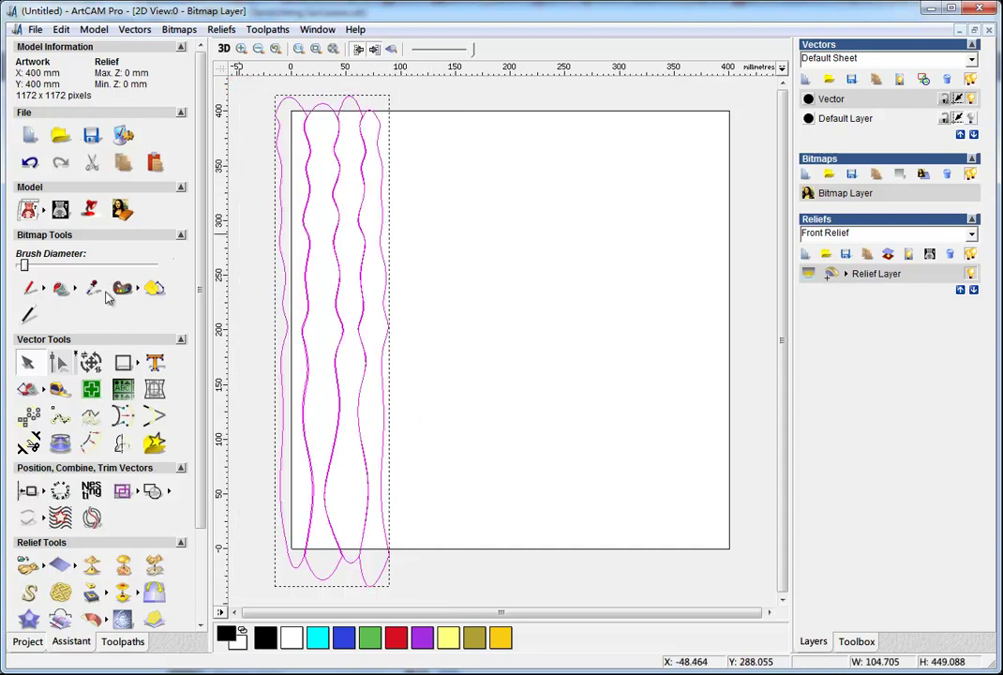
{"action": "left_click", "coordinate": [90, 364]}
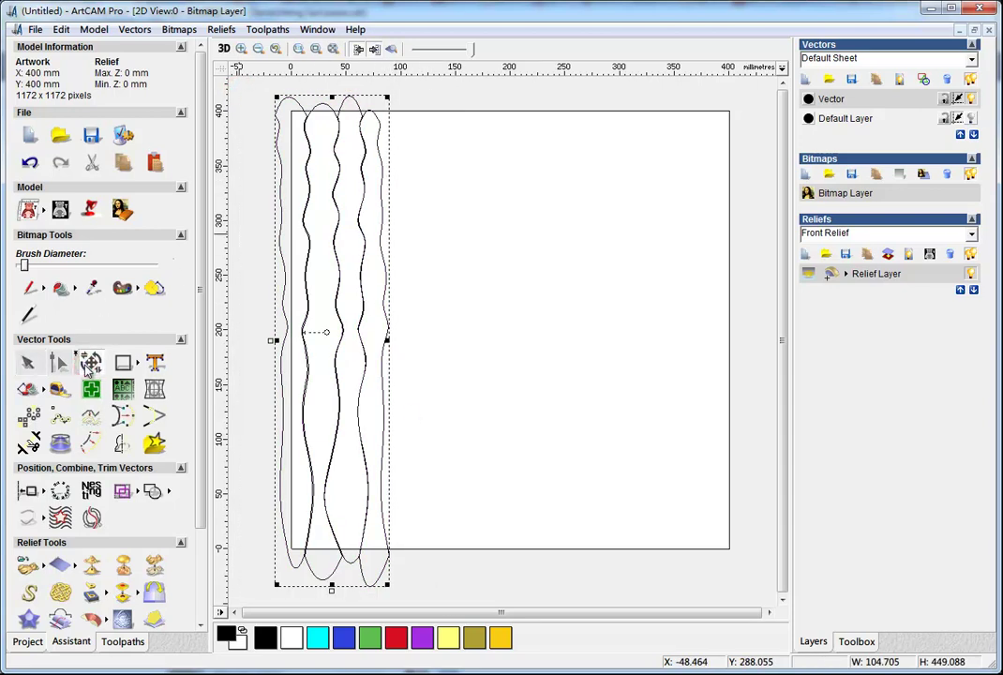
{"action": "left_click", "coordinate": [28, 364]}
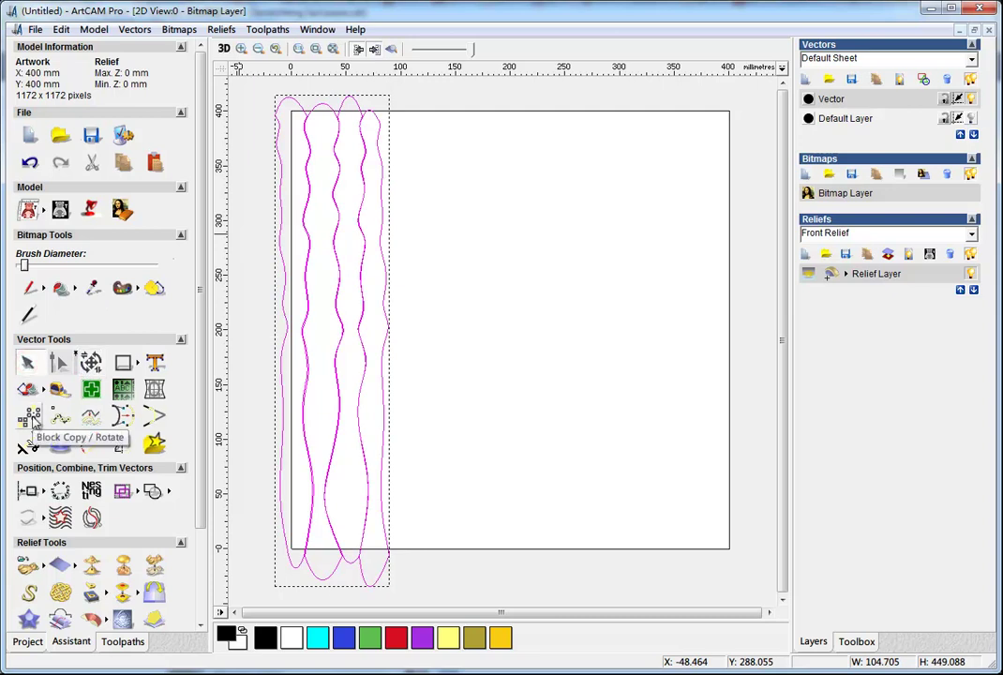
{"action": "left_click", "coordinate": [29, 418]}
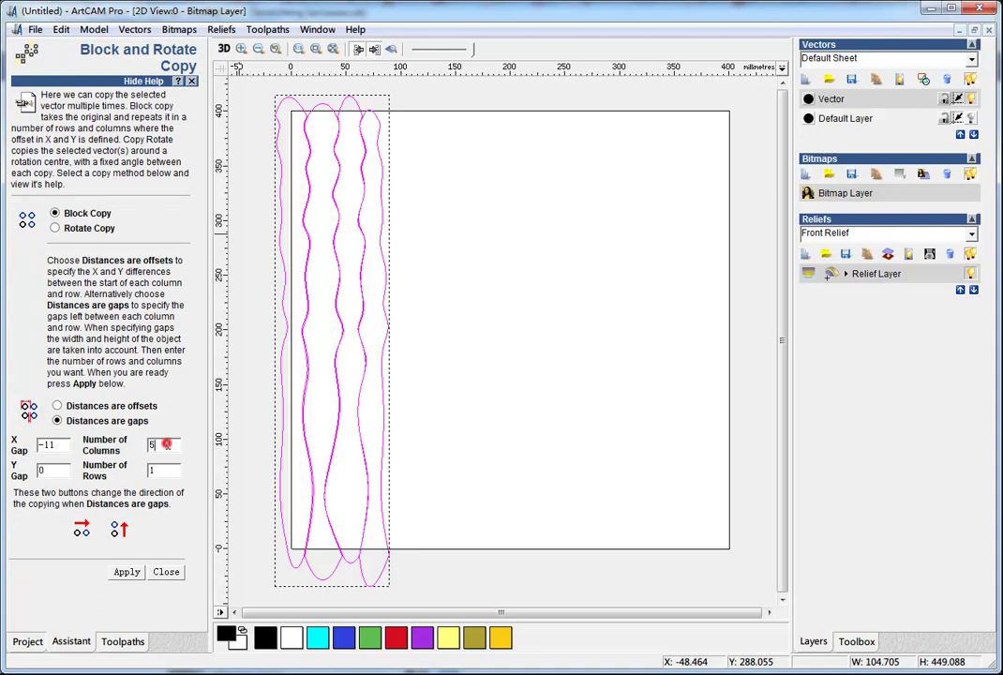
{"action": "right_click", "coordinate": [339, 395]}
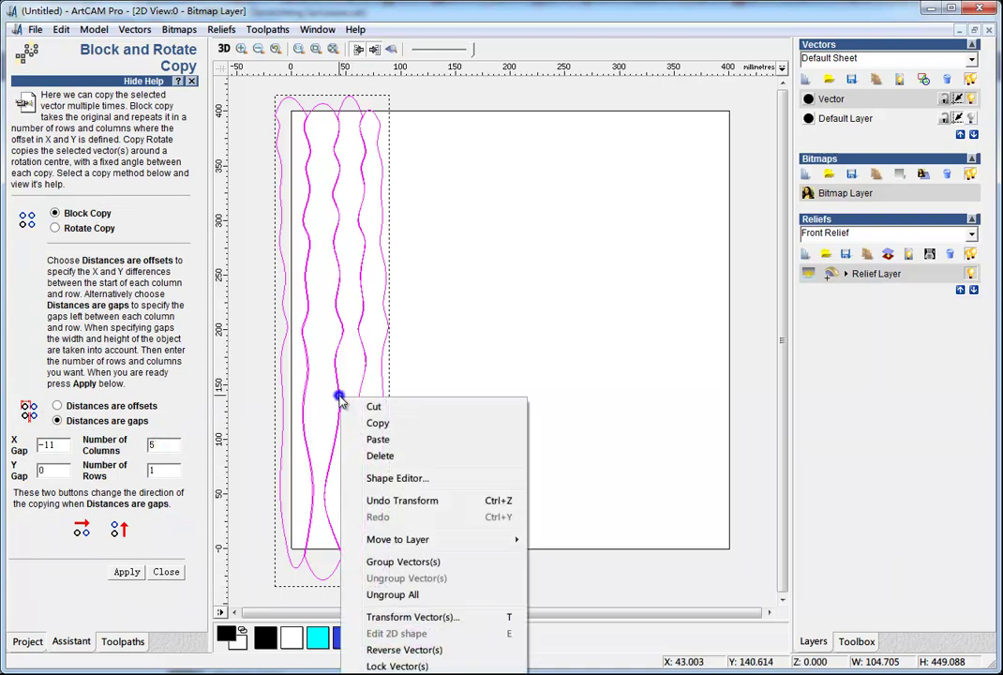
{"action": "left_click", "coordinate": [433, 561]}
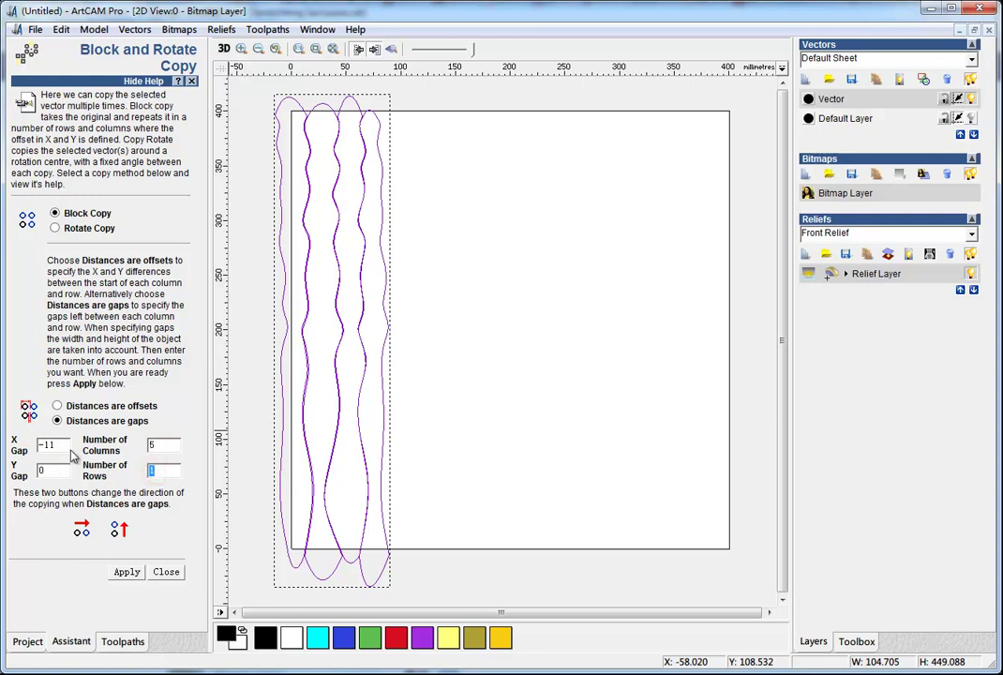
Step: Try the block copy of the wave group in 5 columns with an X gap of -11, and undo it
{"action": "left_click", "coordinate": [127, 573]}
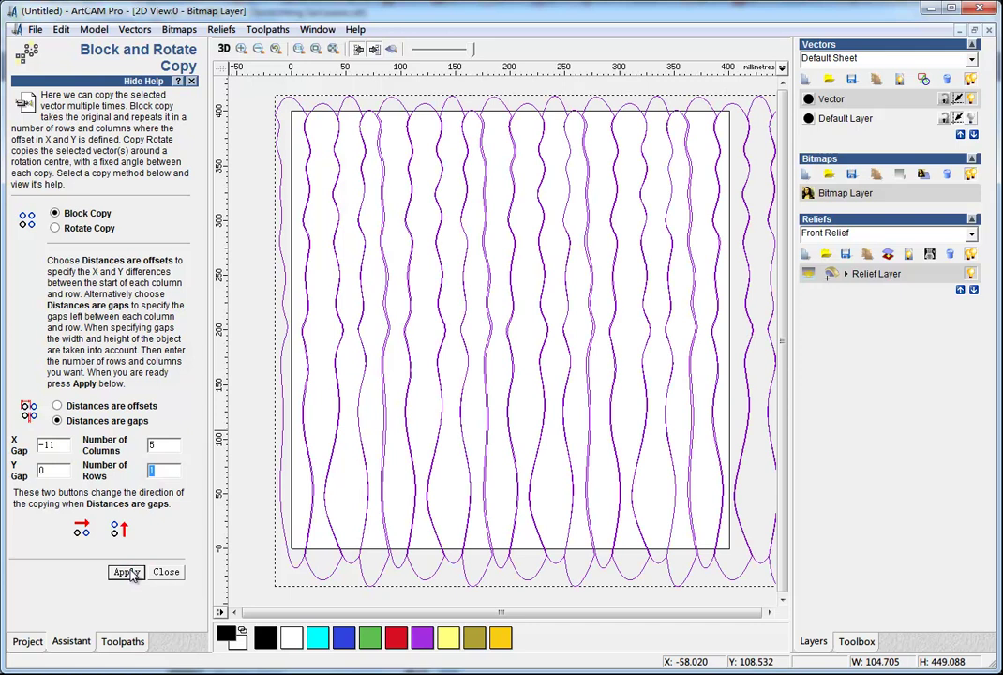
{"action": "left_click", "coordinate": [129, 573]}
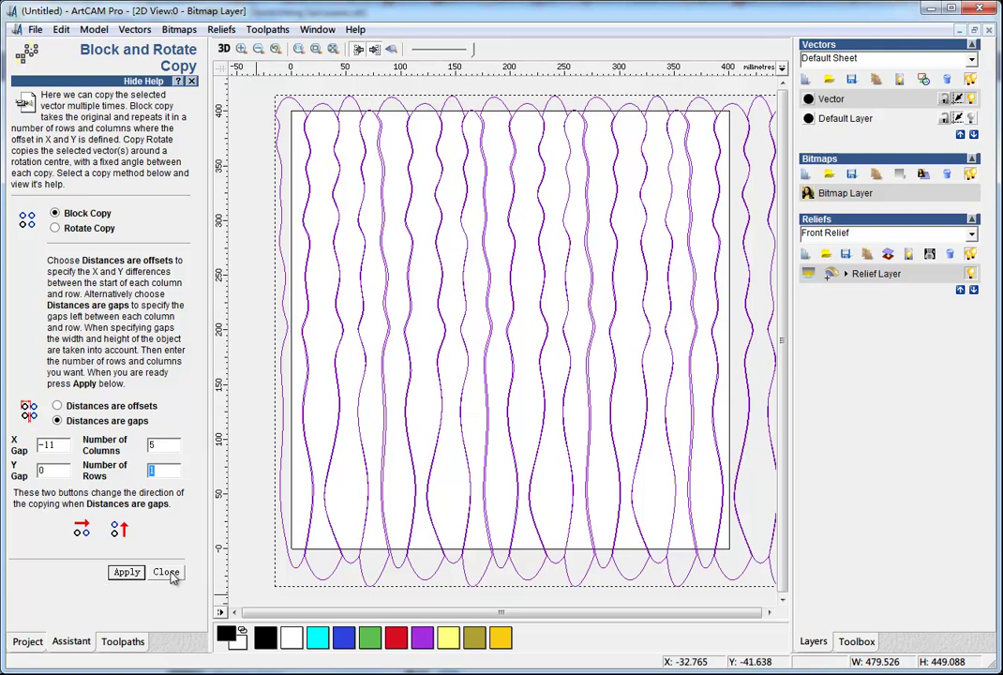
{"action": "left_click_drag", "start_coordinate": [488, 611], "coordinate": [566, 618]}
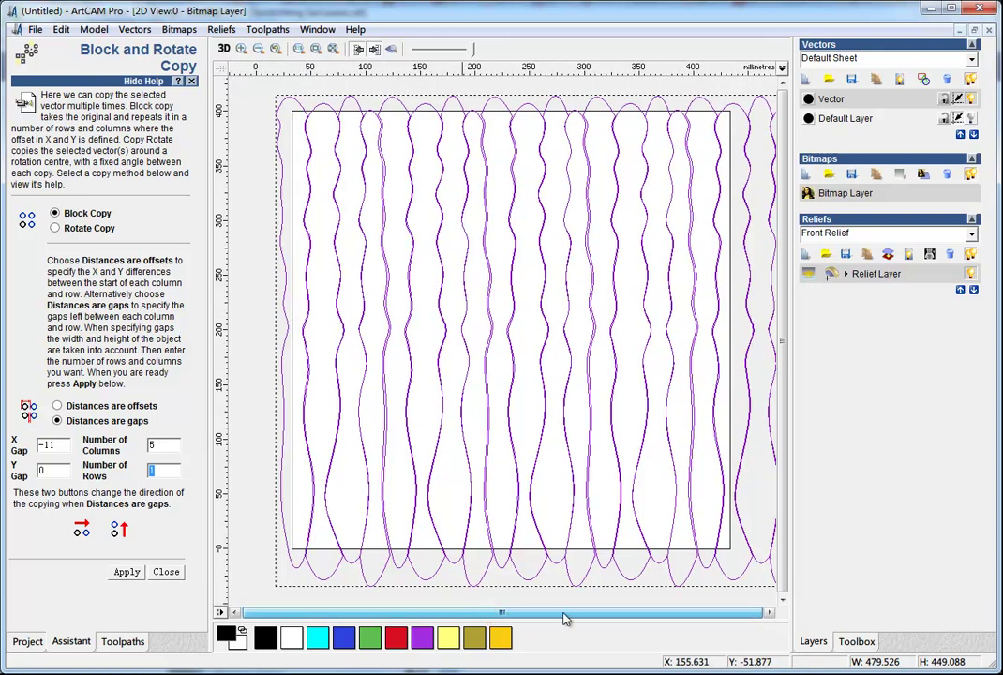
{"action": "double_click", "coordinate": [58, 448]}
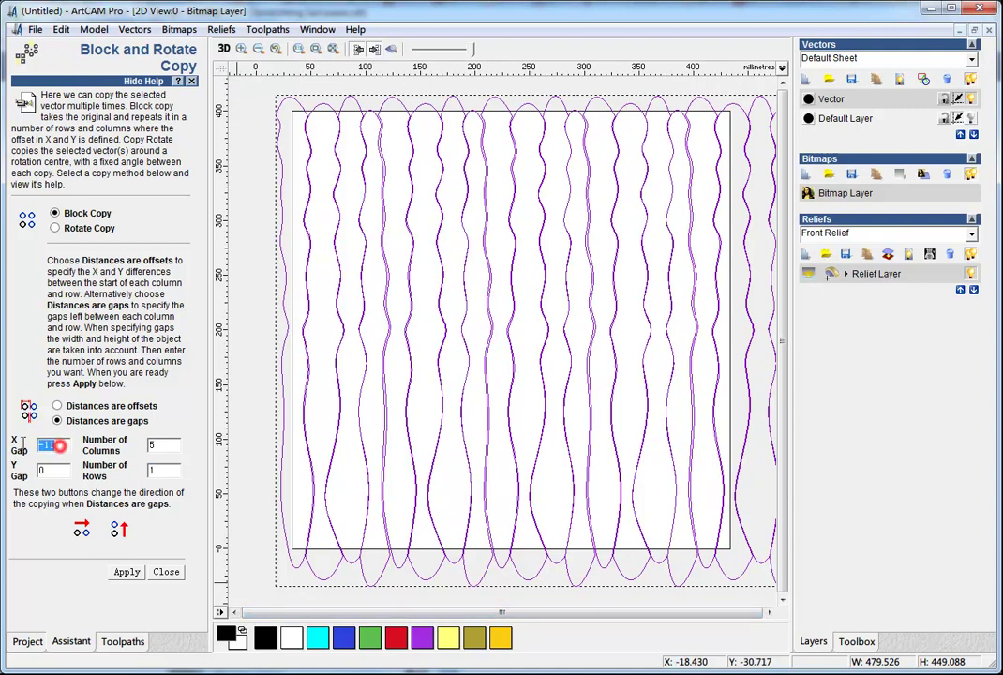
{"action": "left_click", "coordinate": [107, 429]}
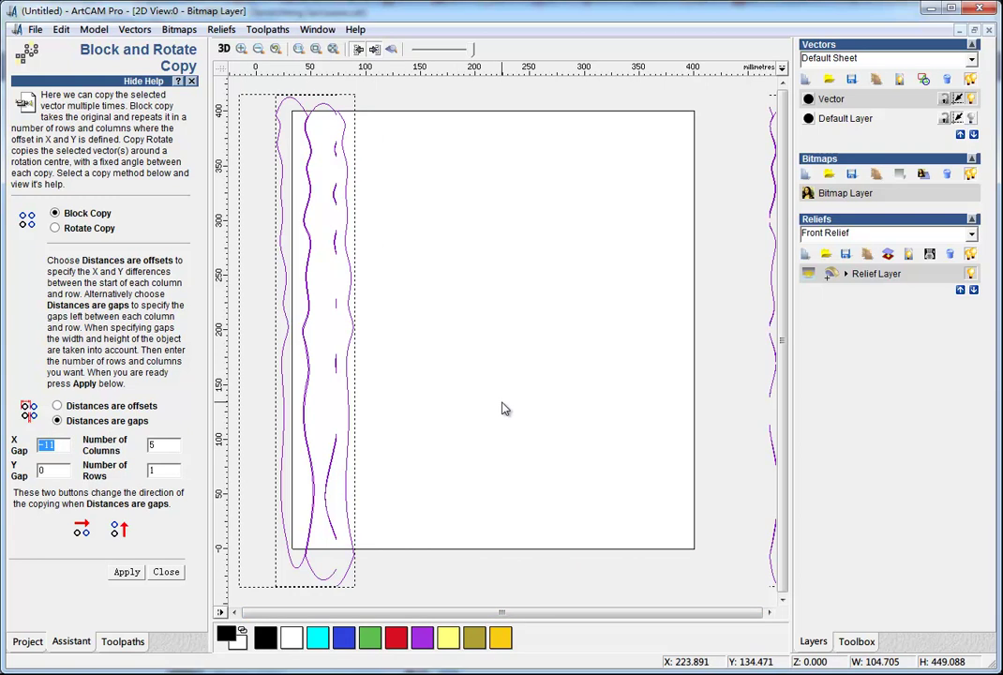
{"action": "left_click", "coordinate": [501, 405]}
{"action": "left_click", "coordinate": [330, 159]}
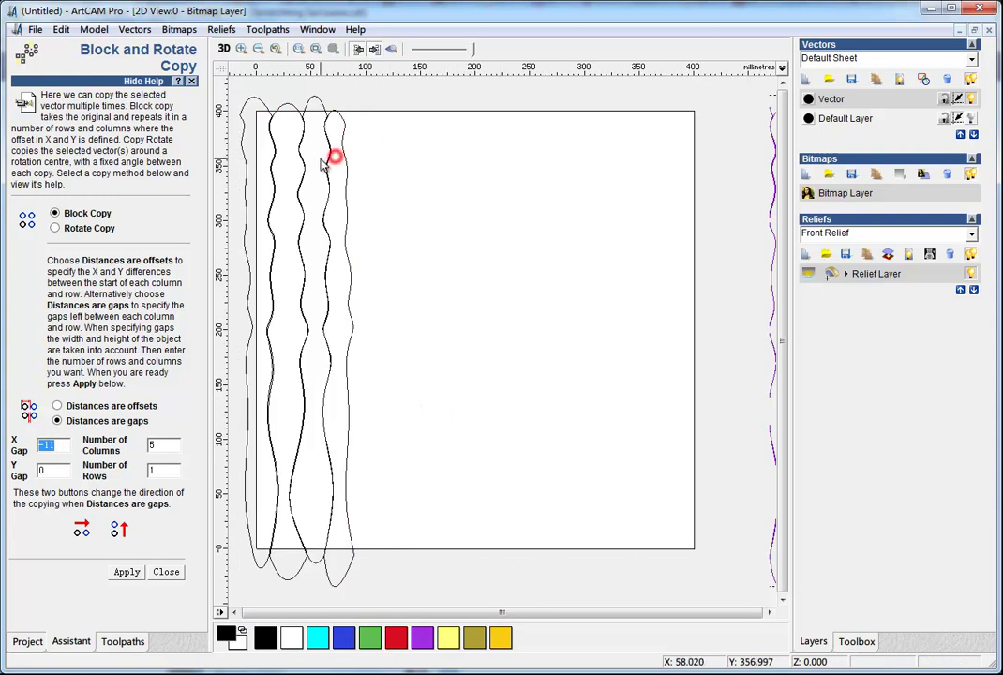
{"action": "scroll", "coordinate": [419, 267], "scroll_direction": "down", "scroll_amount": 2}
{"action": "scroll", "coordinate": [466, 313], "scroll_direction": "up", "scroll_amount": 2}
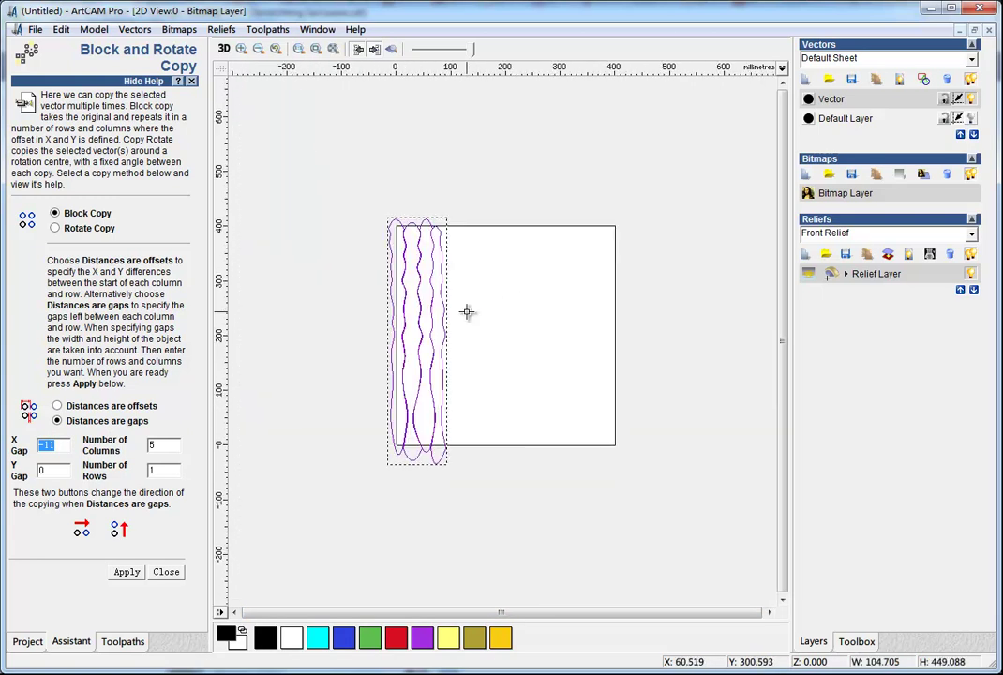
Step: Try the block copy with X gaps of -10 and -8, undoing each attempt
{"action": "double_click", "coordinate": [49, 447]}
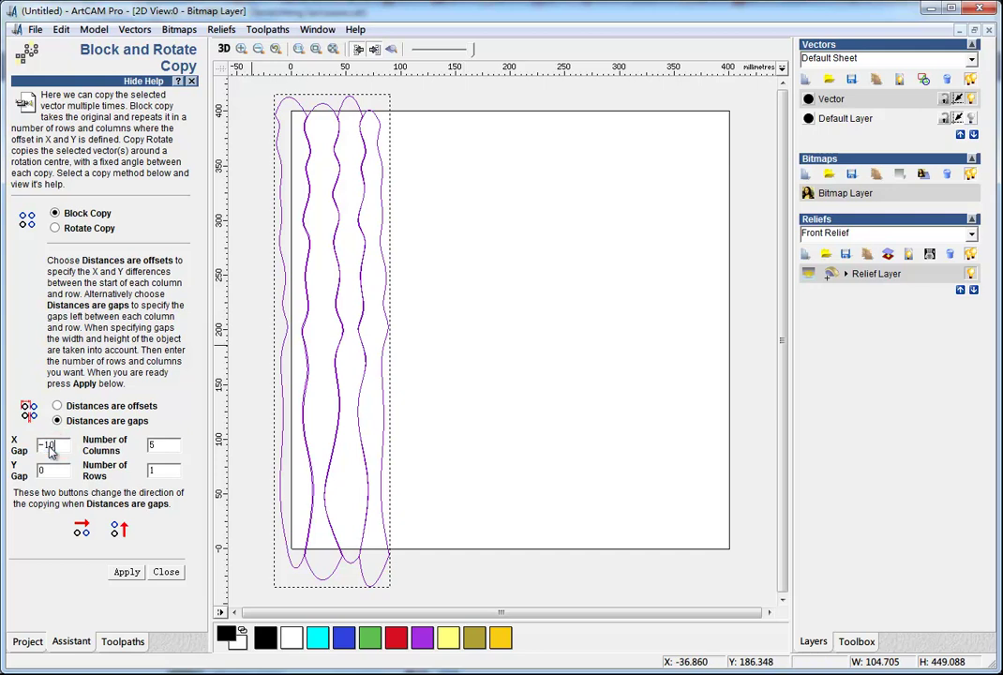
{"action": "left_click", "coordinate": [124, 577]}
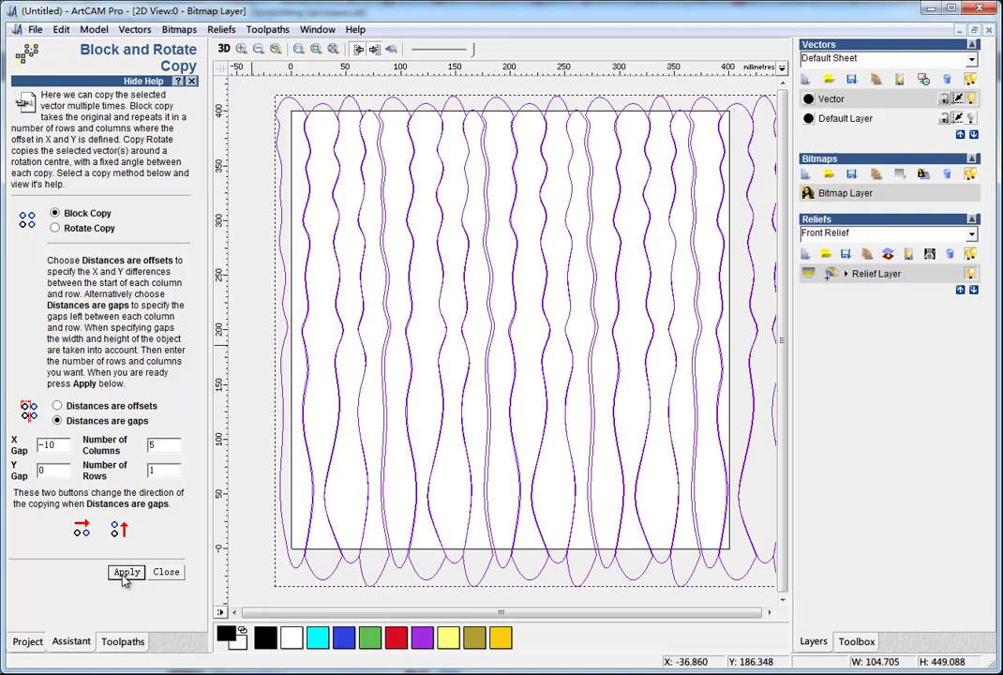
{"action": "key", "text": "ctrl+z"}
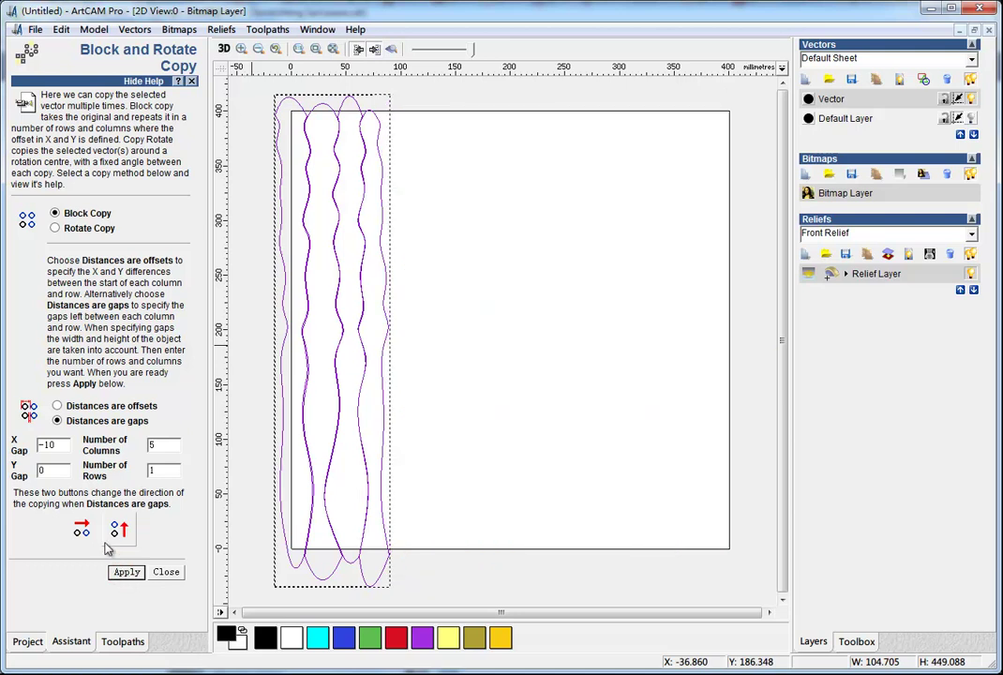
{"action": "double_click", "coordinate": [49, 447]}
{"action": "left_click", "coordinate": [125, 573]}
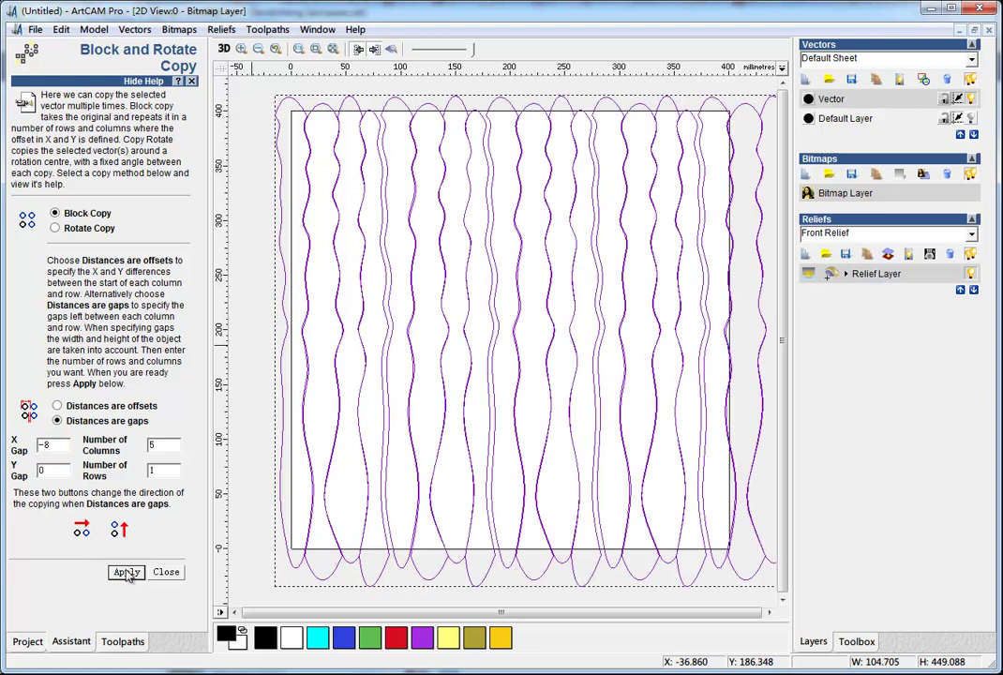
{"action": "key", "text": "ctrl+z"}
Step: Try the block copy with X gaps of -1 and -13, undoing each attempt
{"action": "double_click", "coordinate": [47, 447]}
{"action": "type", "text": "-1"}
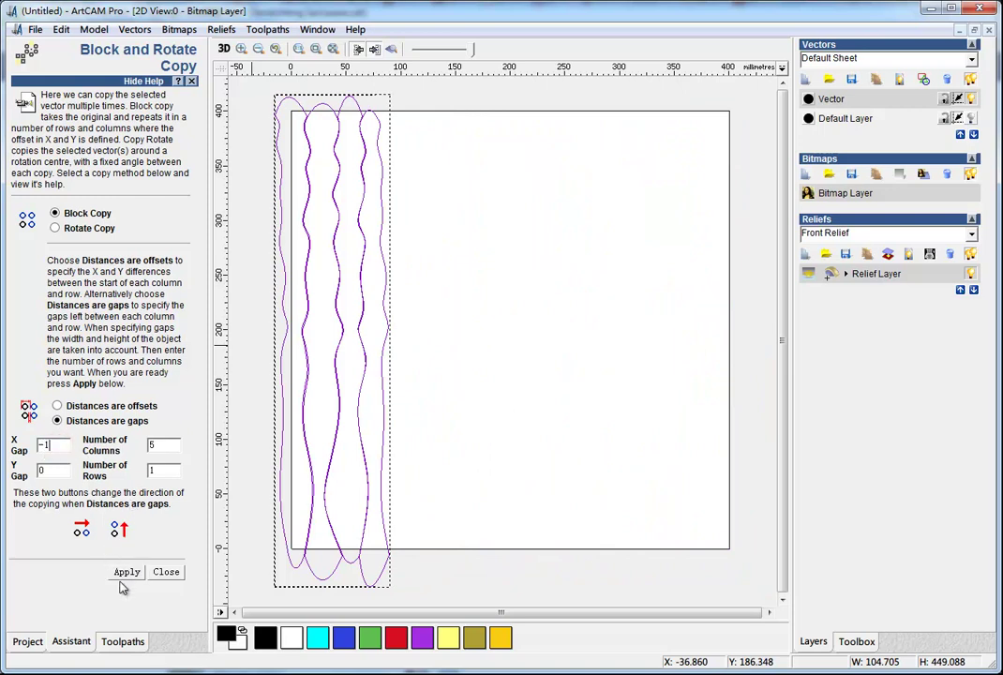
{"action": "left_click", "coordinate": [126, 572]}
{"action": "key", "text": "ctrl+z"}
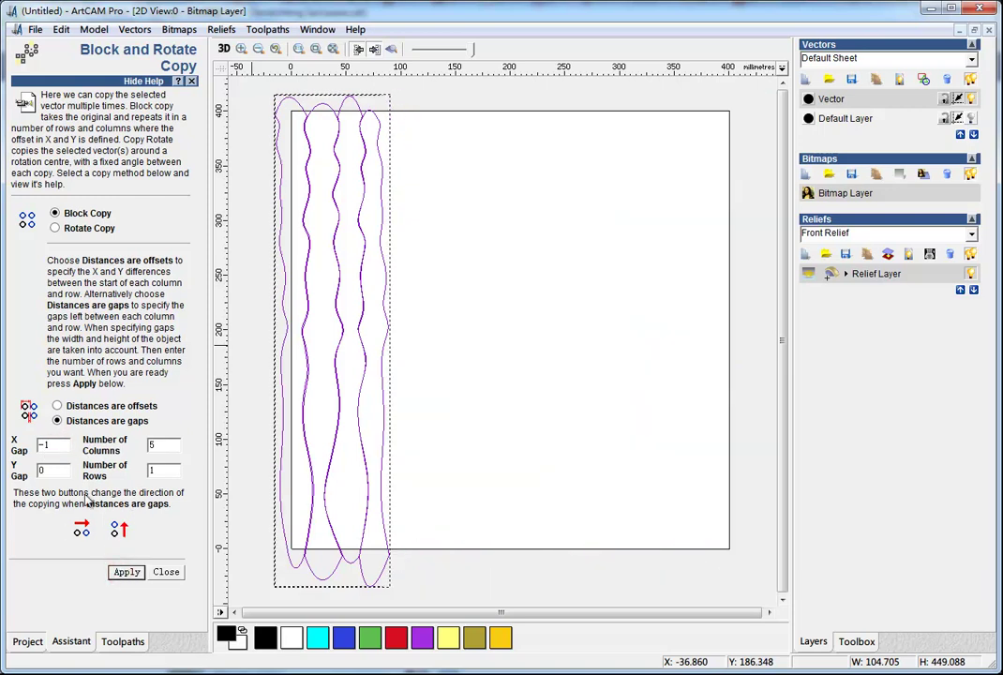
{"action": "left_click", "coordinate": [61, 447]}
{"action": "type", "text": "3"}
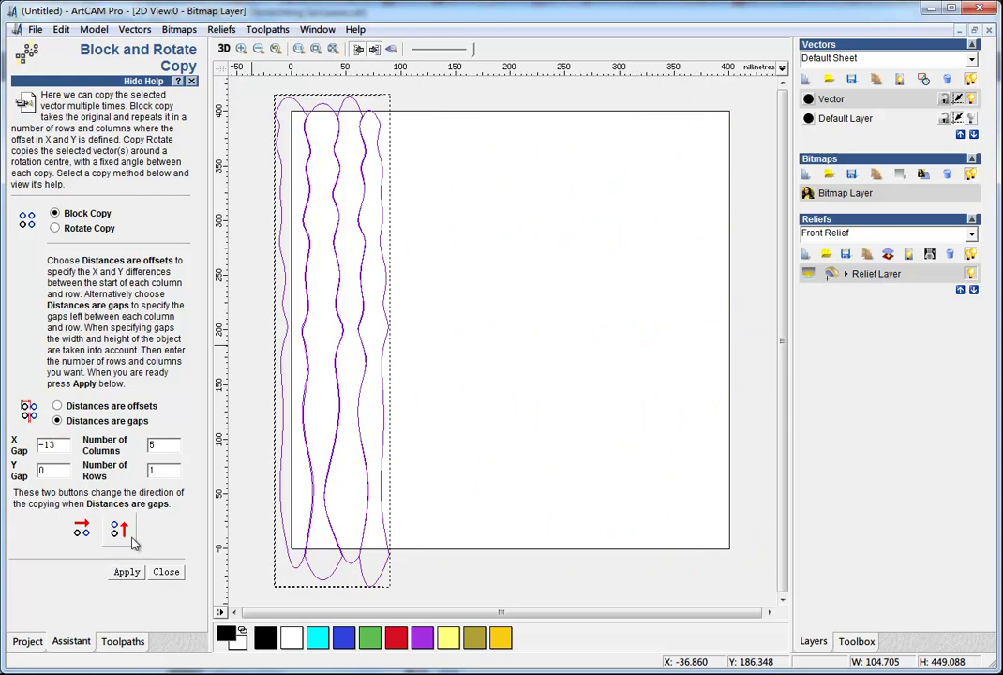
{"action": "left_click", "coordinate": [128, 572]}
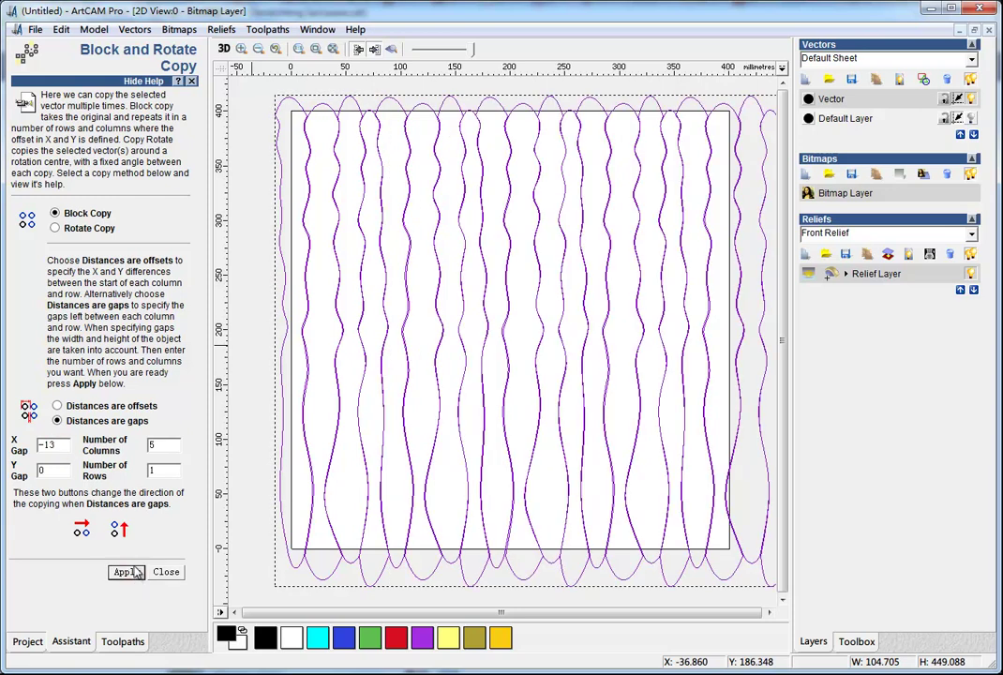
{"action": "key", "text": "ctrl+z"}
Step: Block copy the grouped wave outlines into 5 columns and 1 row with an X gap of -12
{"action": "left_click", "coordinate": [60, 445]}
{"action": "key", "text": "BackSpace"}
{"action": "type", "text": "2"}
{"action": "left_click", "coordinate": [126, 572]}
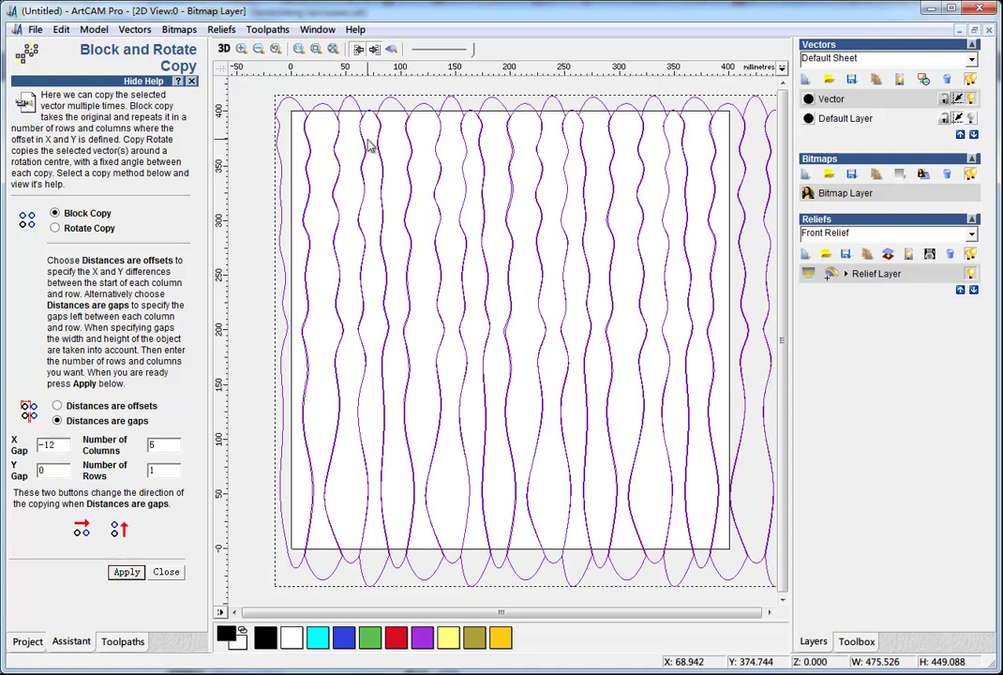
{"action": "scroll", "coordinate": [372, 145], "scroll_direction": "up", "scroll_amount": 5}
{"action": "scroll", "coordinate": [485, 278], "scroll_direction": "down", "scroll_amount": 2}
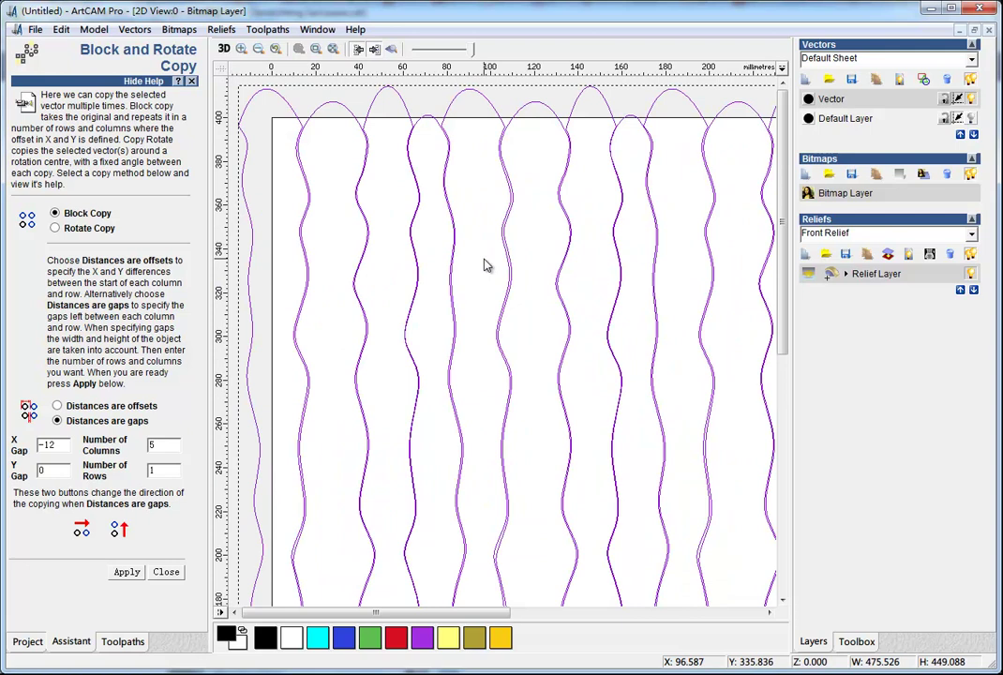
Step: Close the block copy and resize the copied wave outlines to about 430 mm wide and 459 mm high
{"action": "scroll", "coordinate": [427, 148], "scroll_direction": "up", "scroll_amount": 1}
{"action": "scroll", "coordinate": [437, 176], "scroll_direction": "up", "scroll_amount": 1}
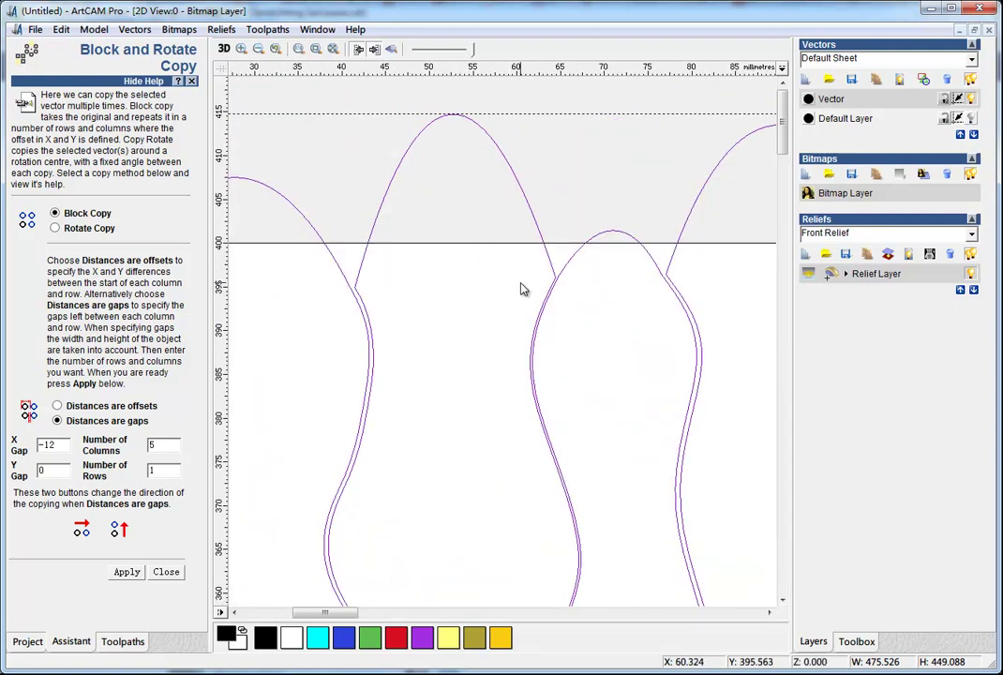
{"action": "key", "text": "F4"}
{"action": "key", "text": "F4"}
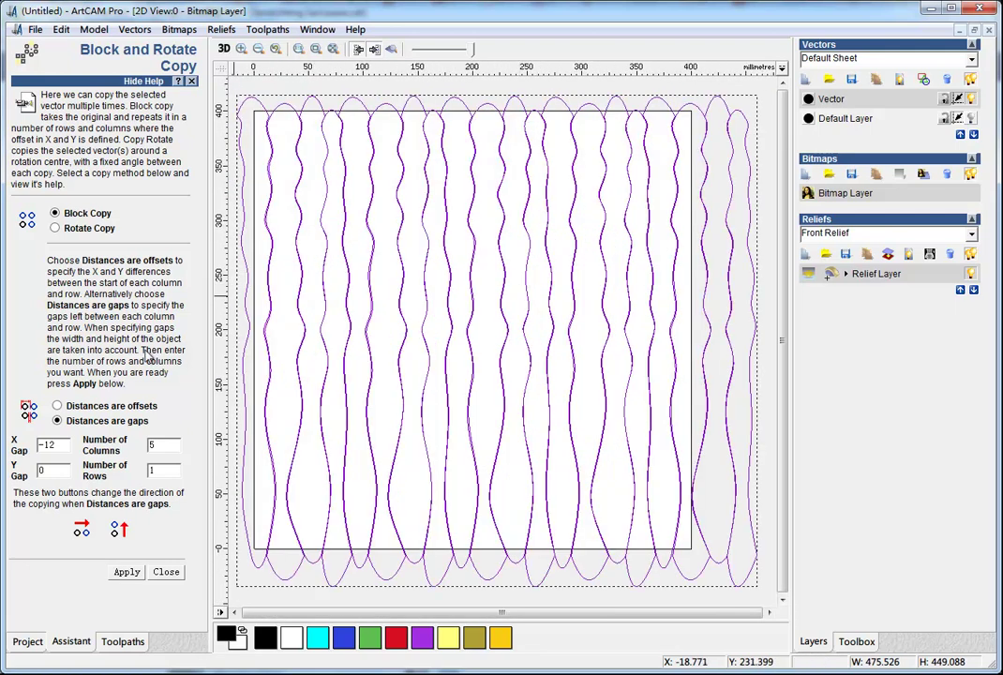
{"action": "left_click", "coordinate": [166, 572]}
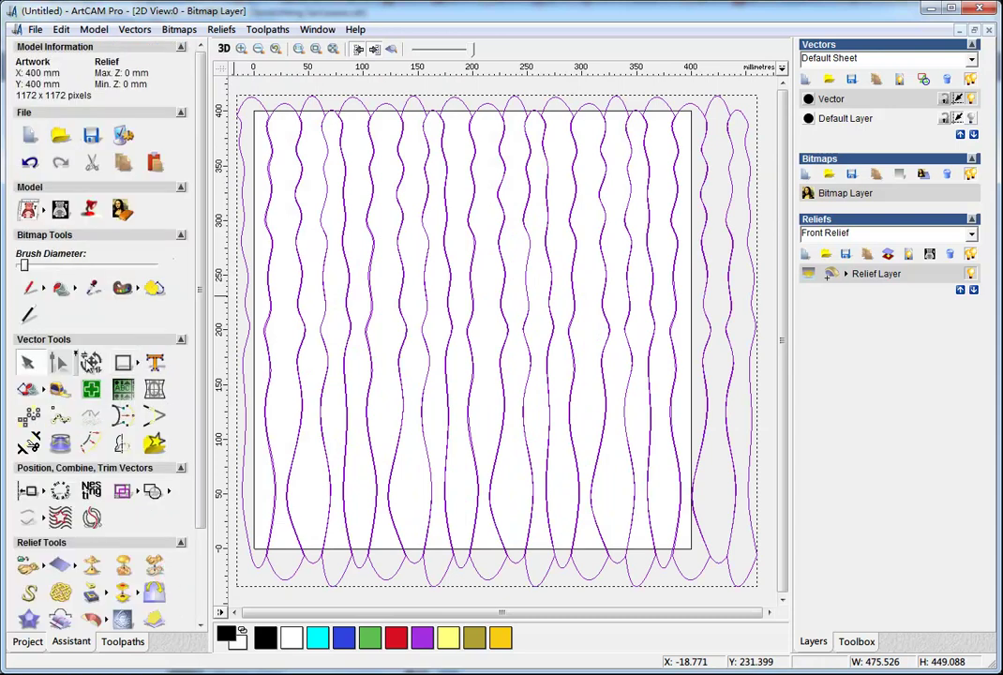
{"action": "scroll", "coordinate": [422, 337], "scroll_direction": "down", "scroll_amount": 1}
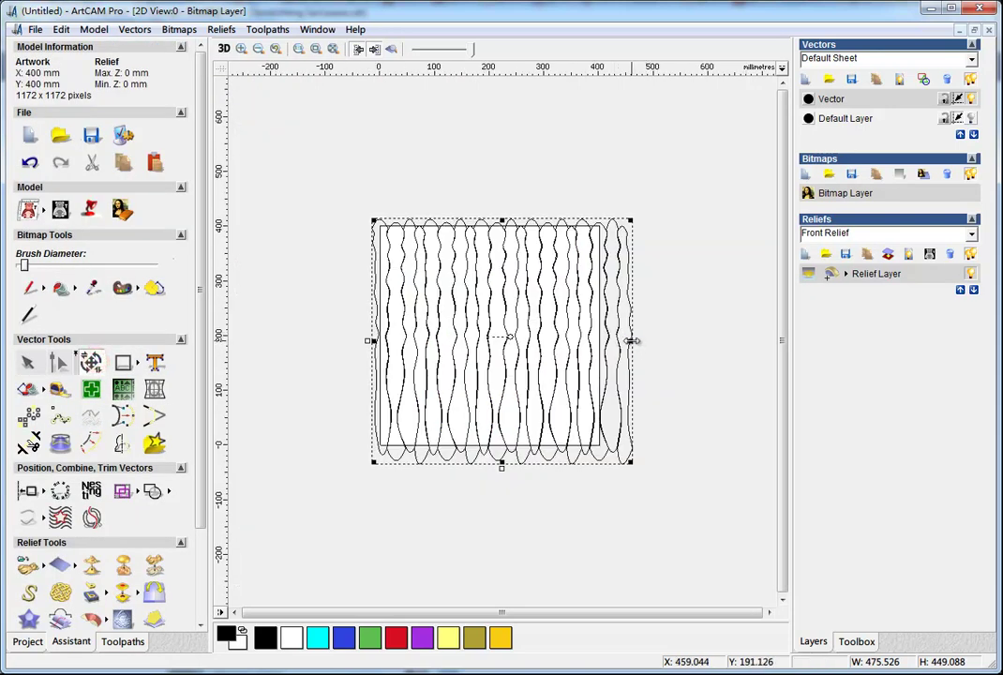
{"action": "left_click_drag", "start_coordinate": [631, 340], "coordinate": [608, 339]}
{"action": "scroll", "coordinate": [607, 339], "scroll_direction": "up", "scroll_amount": 1}
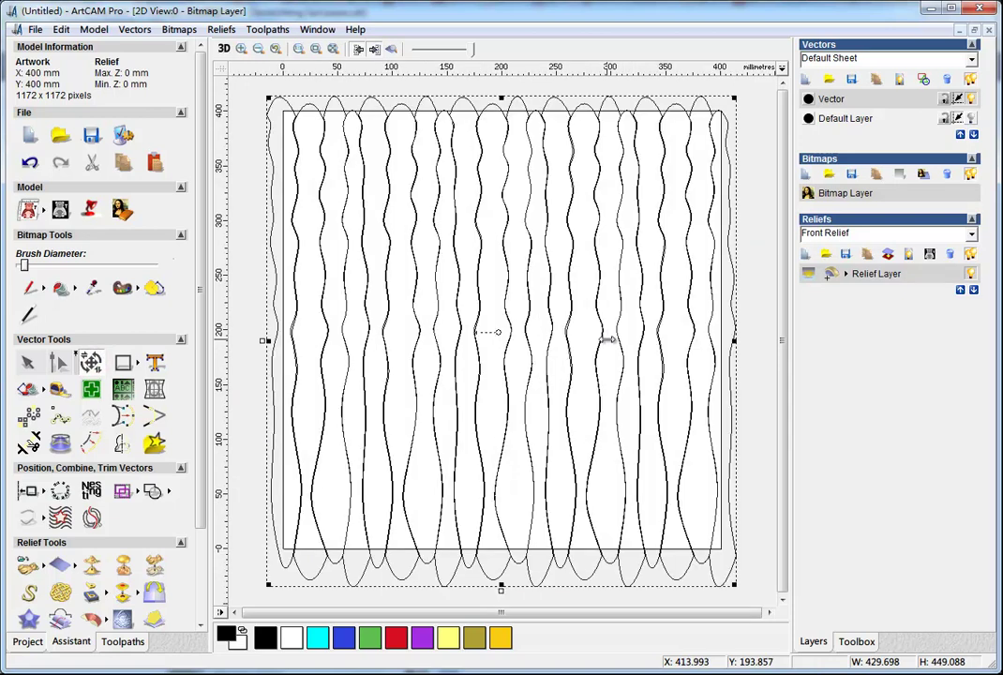
{"action": "left_click_drag", "start_coordinate": [502, 99], "coordinate": [502, 91]}
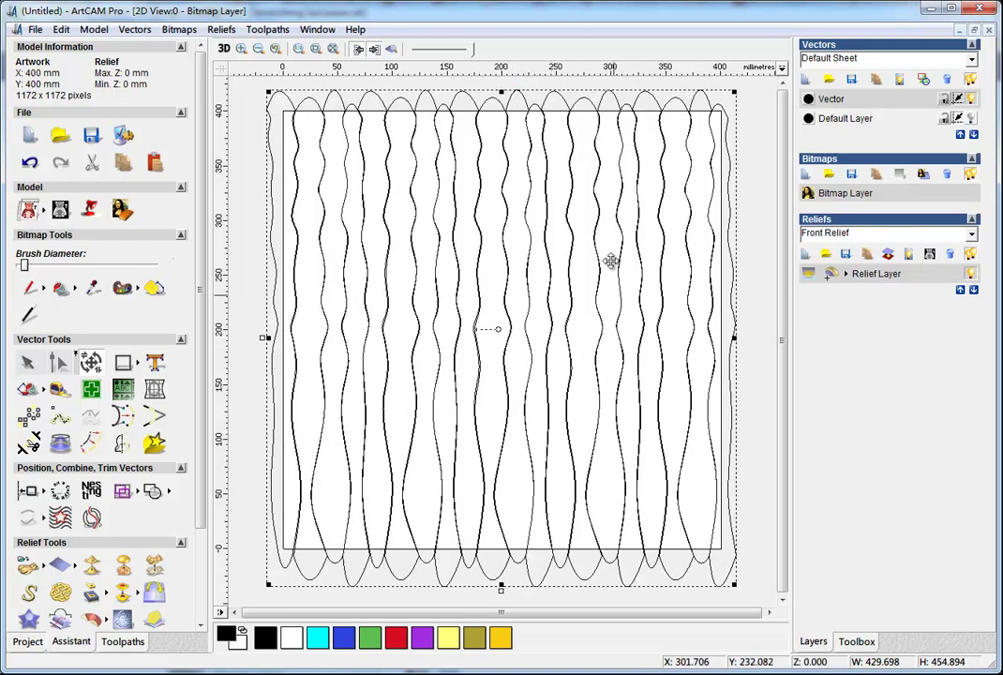
{"action": "left_click_drag", "start_coordinate": [502, 91], "coordinate": [533, 162]}
{"action": "scroll", "coordinate": [542, 175], "scroll_direction": "down", "scroll_amount": 1}
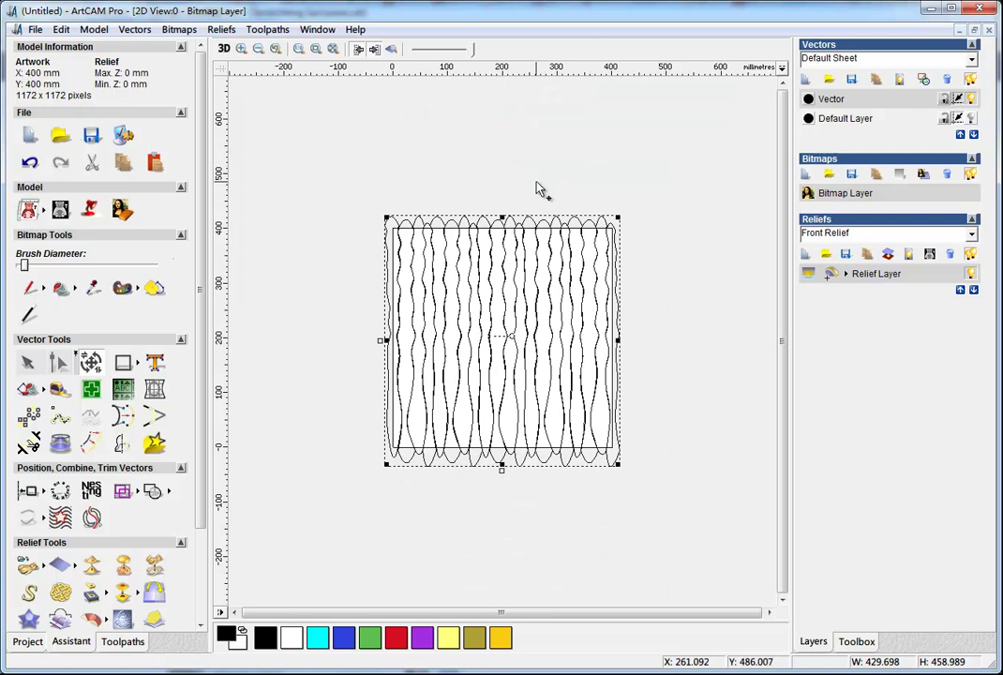
Step: Start a V-Bit Carving toolpath for the wave outlines and choose the Ball Nose 60 mm 3D finishing tool
{"action": "left_click", "coordinate": [123, 641]}
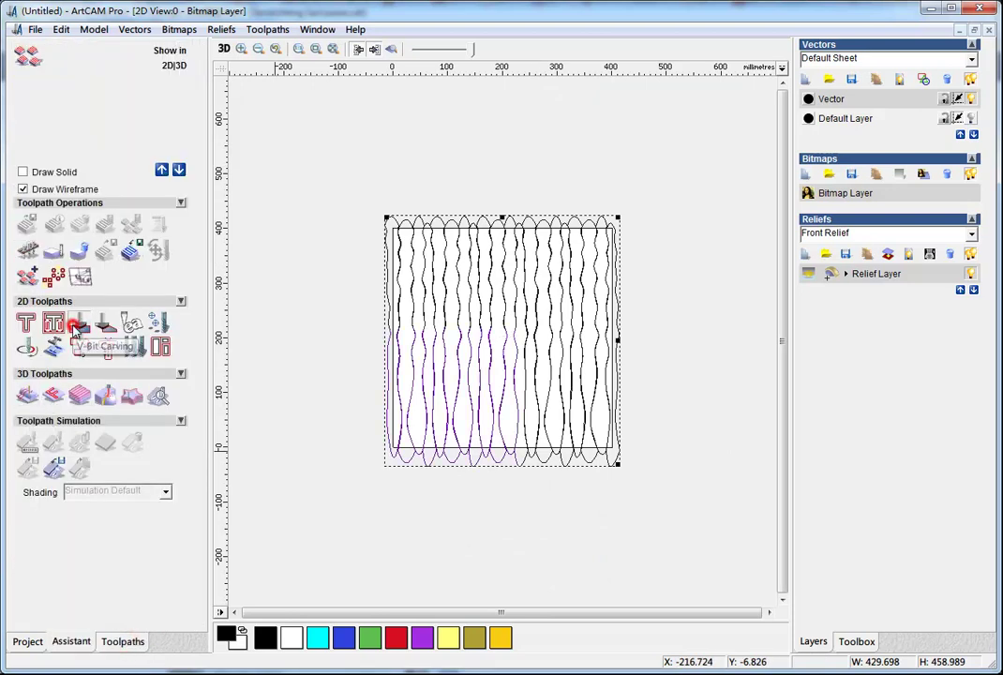
{"action": "left_click", "coordinate": [77, 326]}
{"action": "left_click_drag", "start_coordinate": [197, 235], "coordinate": [197, 312]}
{"action": "left_click", "coordinate": [152, 293]}
{"action": "left_click", "coordinate": [410, 326]}
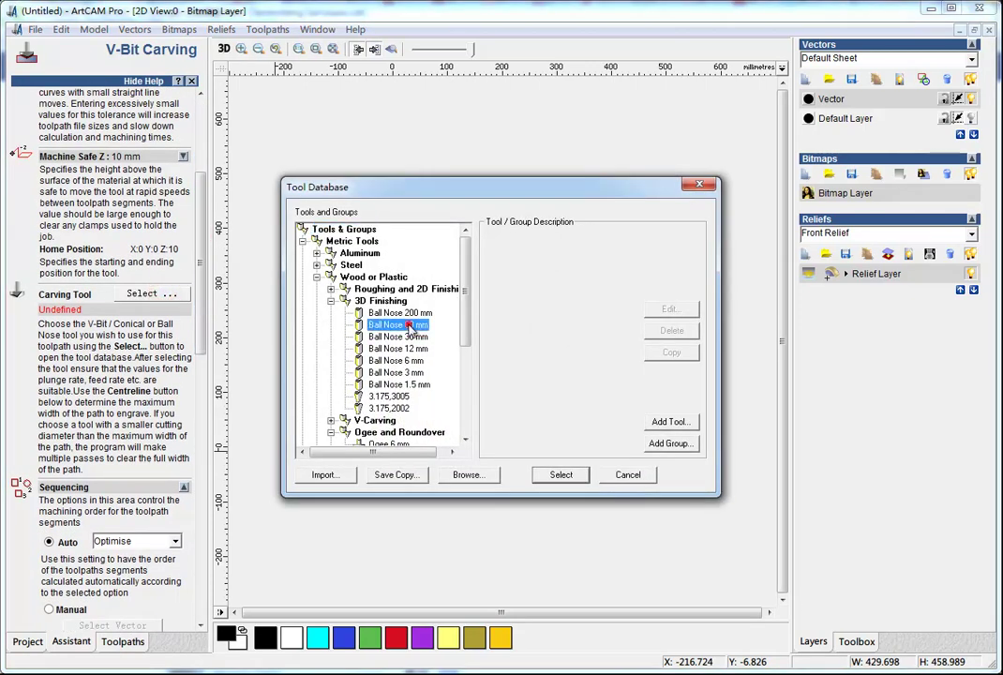
{"action": "left_click", "coordinate": [691, 309]}
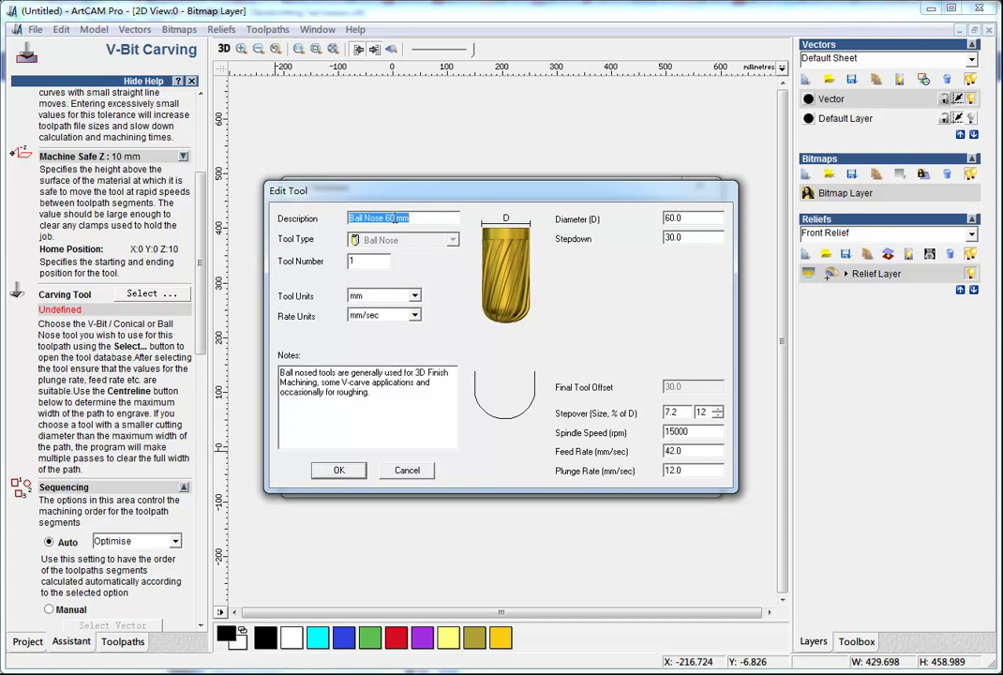
{"action": "left_click", "coordinate": [338, 469]}
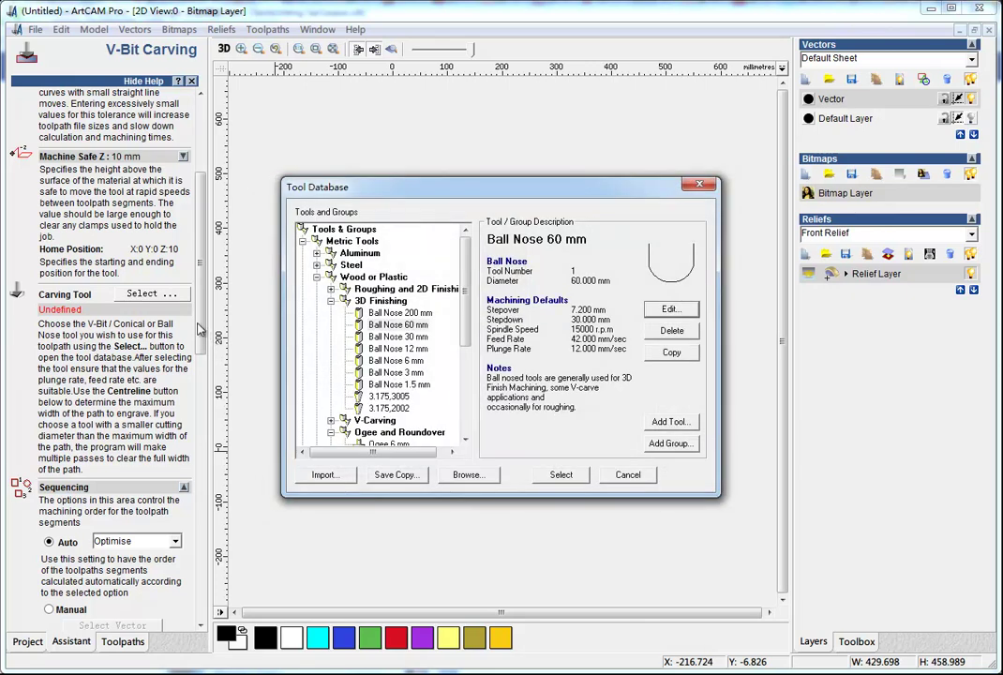
{"action": "left_click", "coordinate": [566, 474]}
Step: Calculate the carving centreline and define the material as 10 mm thick with Z zero at its upper face
{"action": "left_click_drag", "start_coordinate": [197, 328], "coordinate": [192, 449]}
{"action": "left_click", "coordinate": [171, 451]}
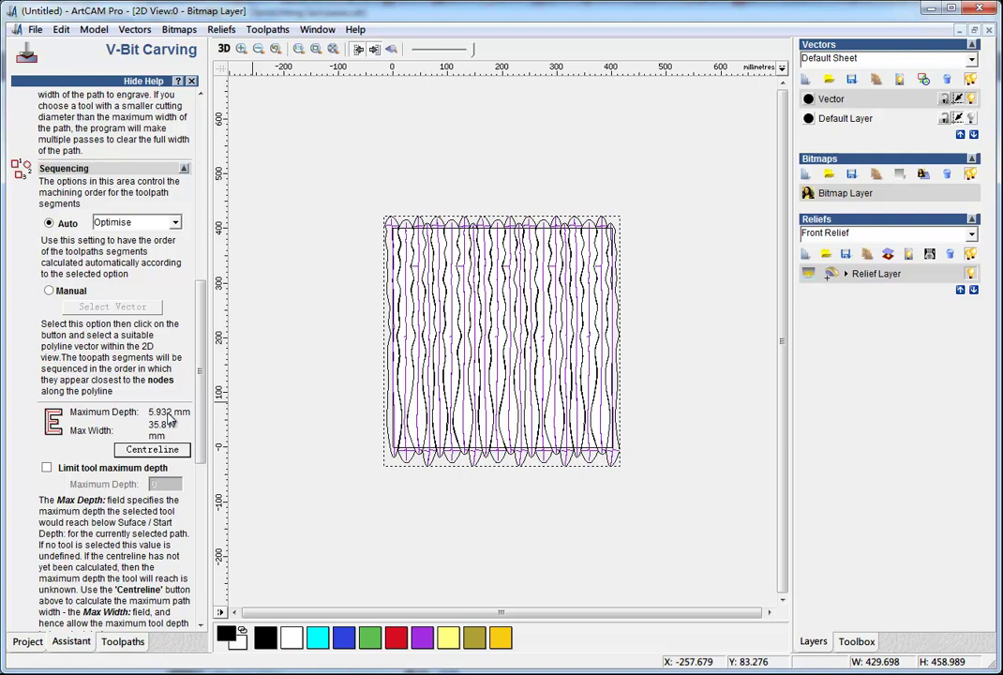
{"action": "left_click", "coordinate": [201, 417]}
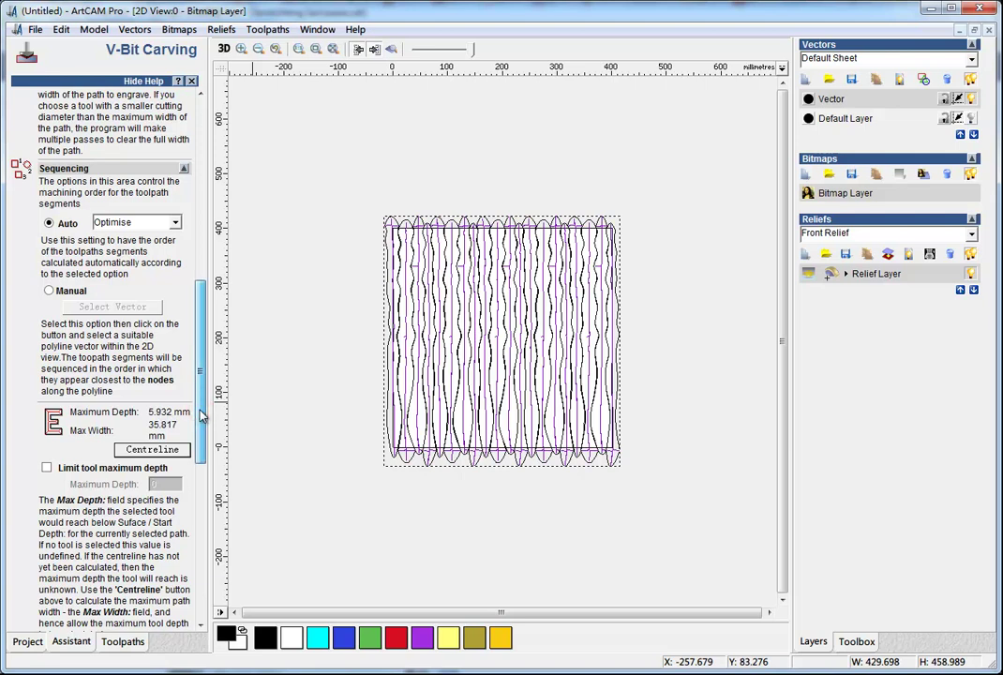
{"action": "left_click_drag", "start_coordinate": [201, 417], "coordinate": [191, 582]}
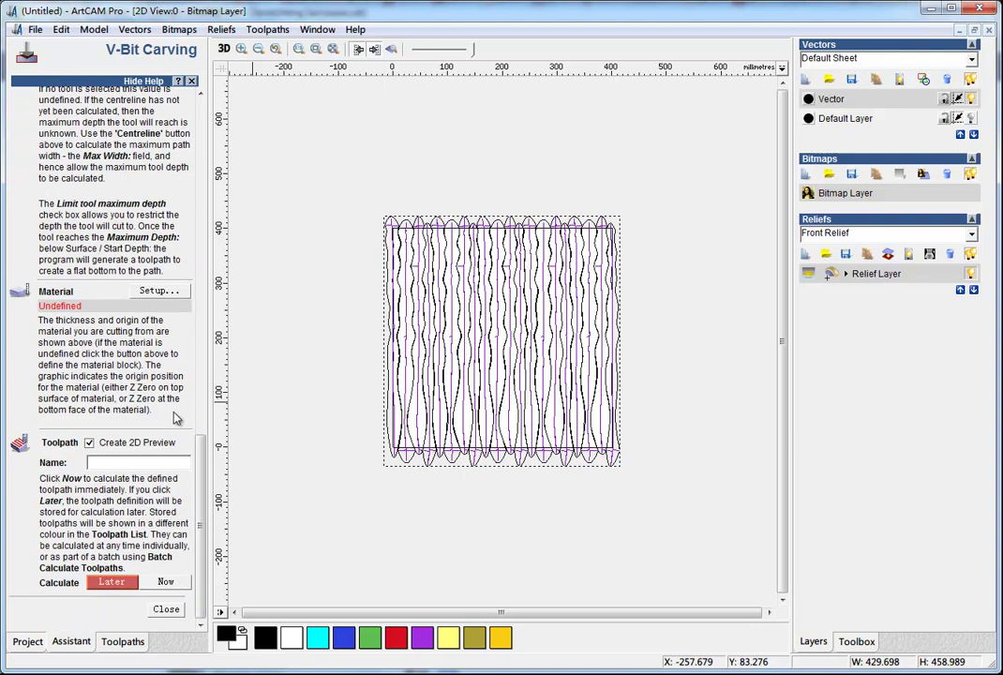
{"action": "left_click", "coordinate": [152, 293]}
{"action": "type", "text": "10"}
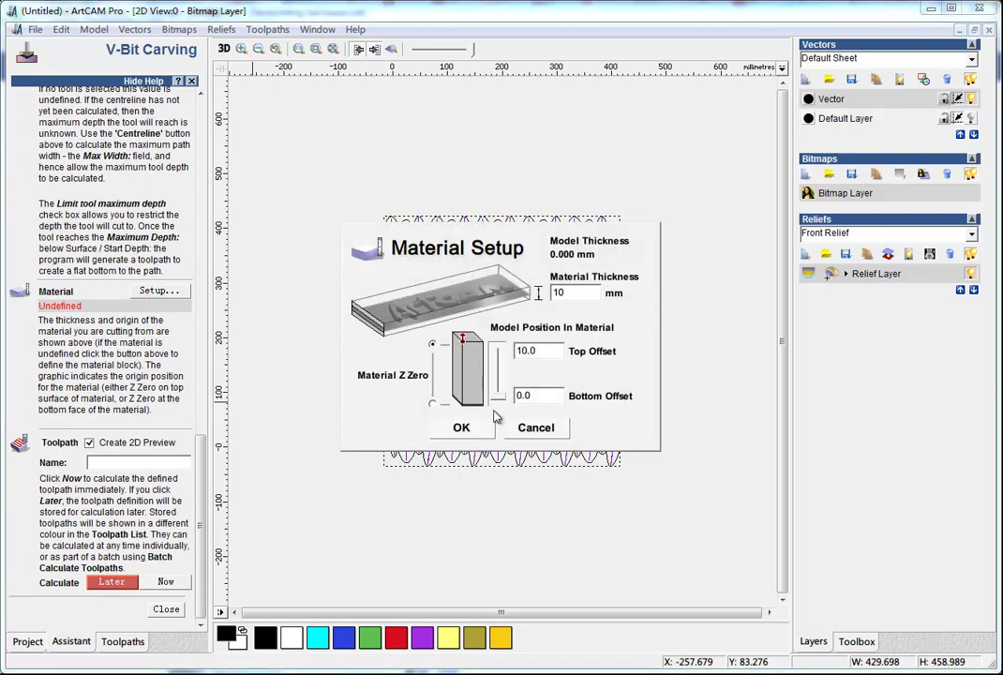
{"action": "left_click", "coordinate": [431, 344]}
{"action": "left_click", "coordinate": [462, 427]}
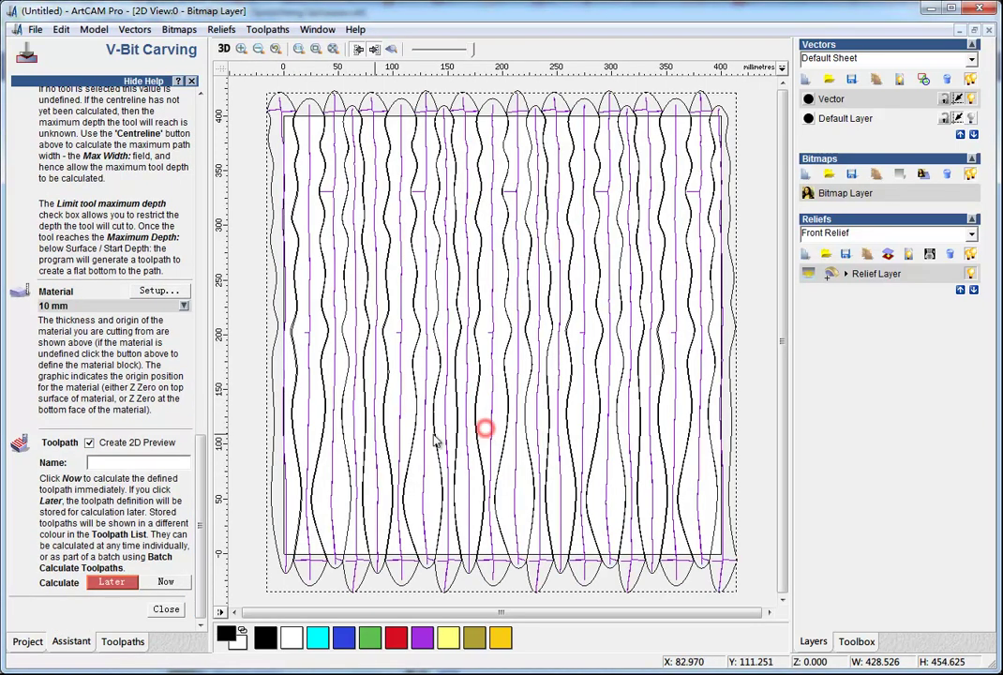
Step: Calculate the V-Bit Carving toolpath immediately and simulate it in the 3D view at Standard resolution
{"action": "left_click", "coordinate": [167, 583]}
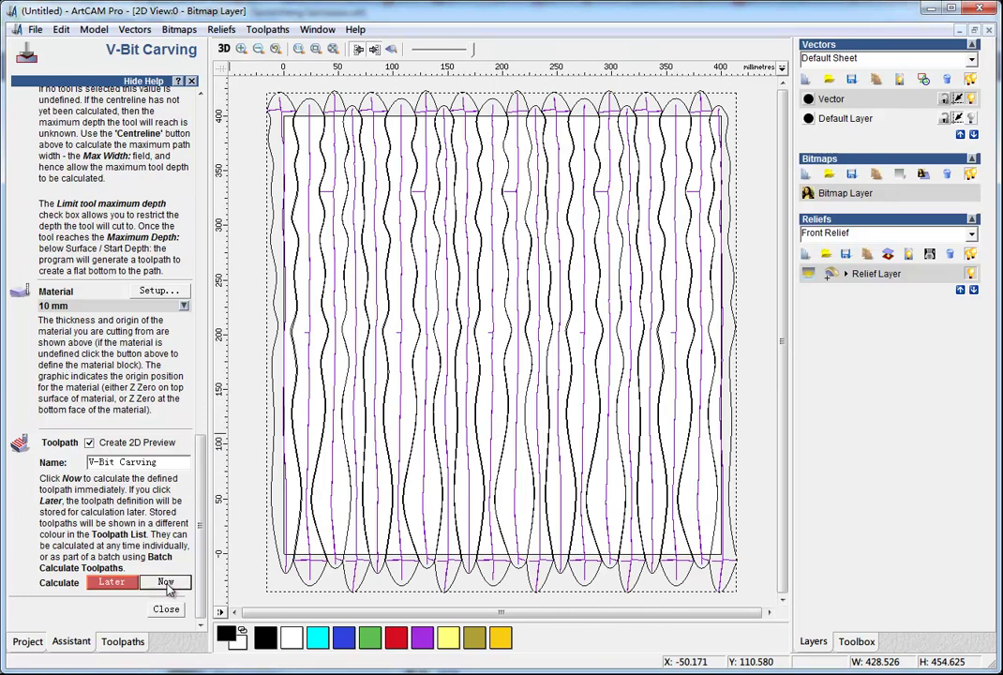
{"action": "left_click", "coordinate": [166, 609]}
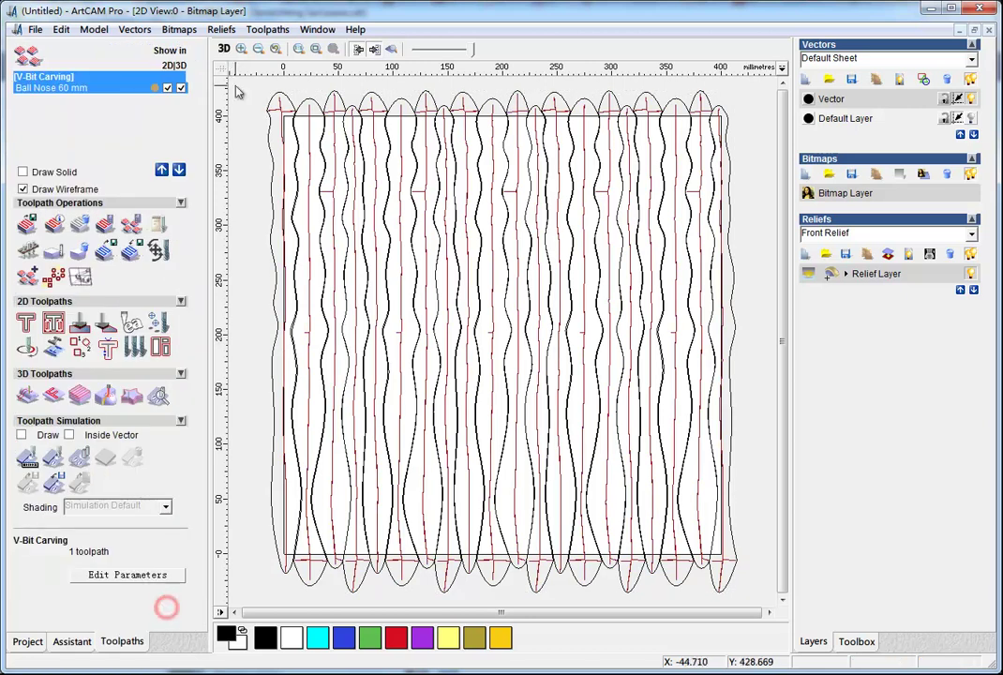
{"action": "left_click", "coordinate": [226, 53]}
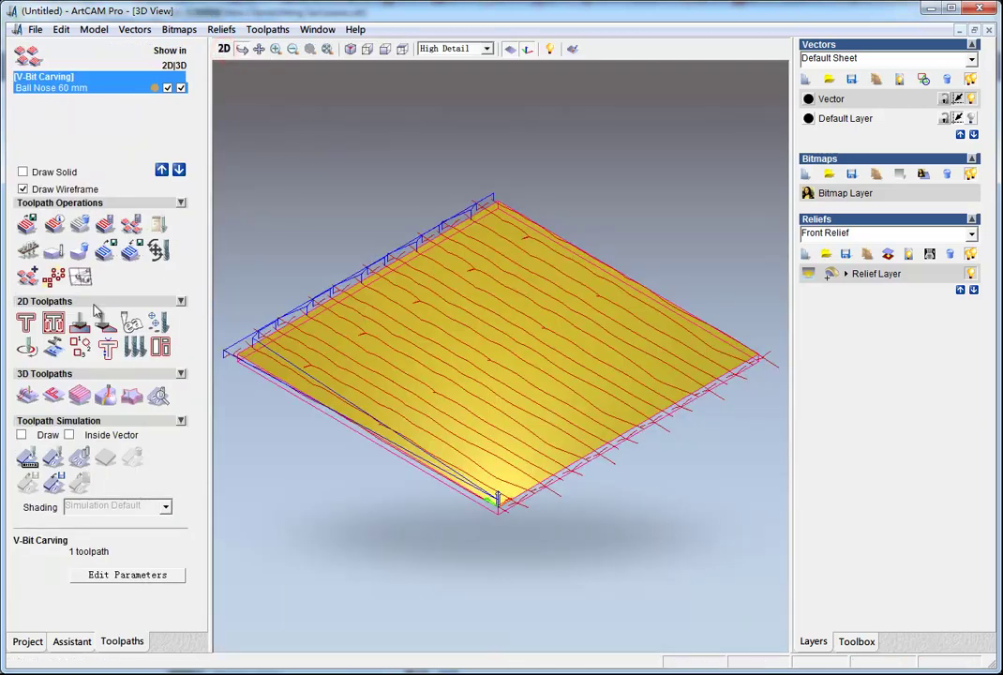
{"action": "left_click", "coordinate": [28, 457]}
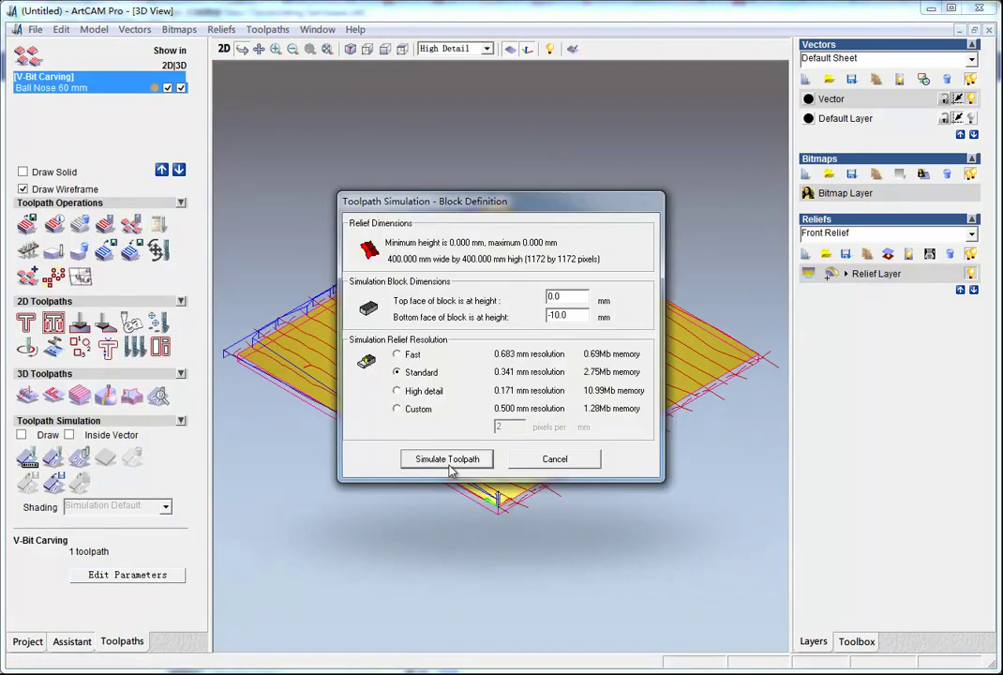
{"action": "left_click", "coordinate": [449, 460]}
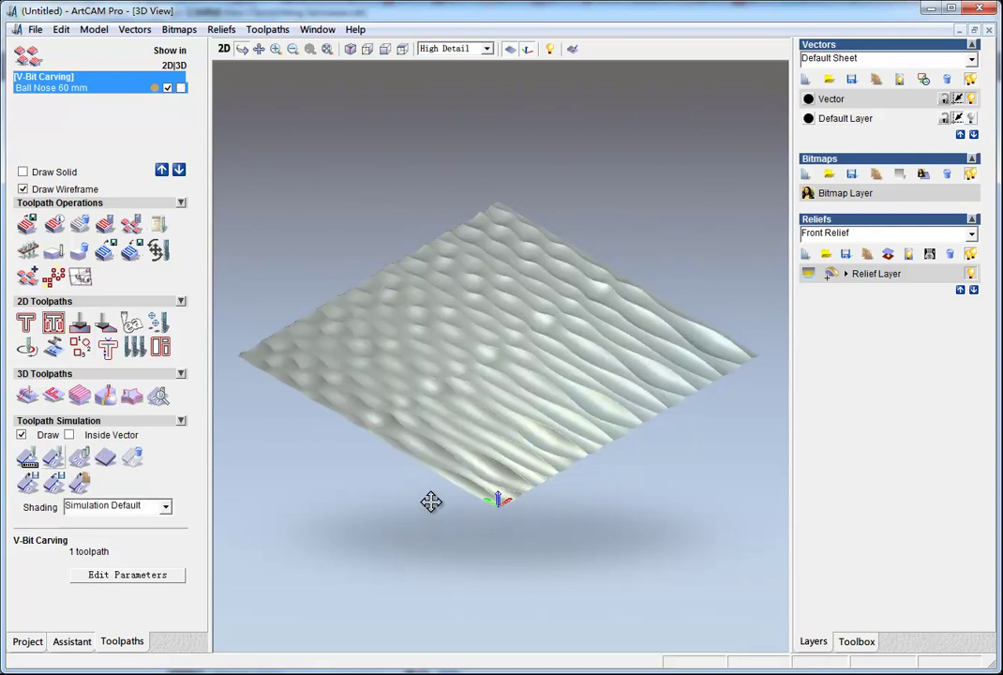
Step: Save the toolpath simulation to the desktop as an ArtCAM relief named wave
{"action": "left_click_drag", "start_coordinate": [639, 406], "coordinate": [413, 592]}
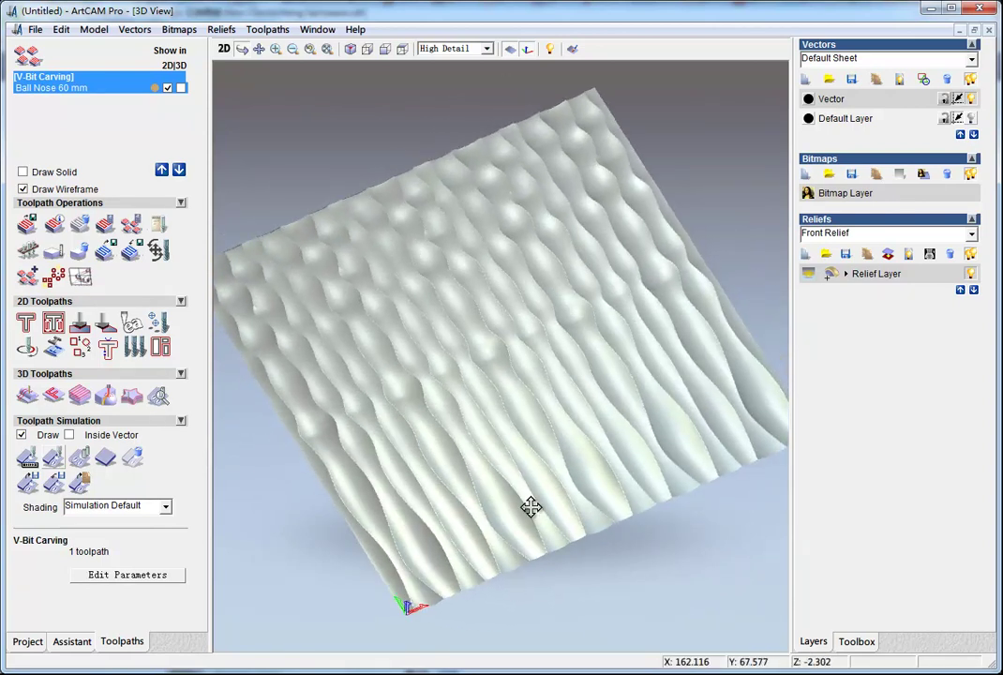
{"action": "left_click_drag", "start_coordinate": [546, 464], "coordinate": [517, 415]}
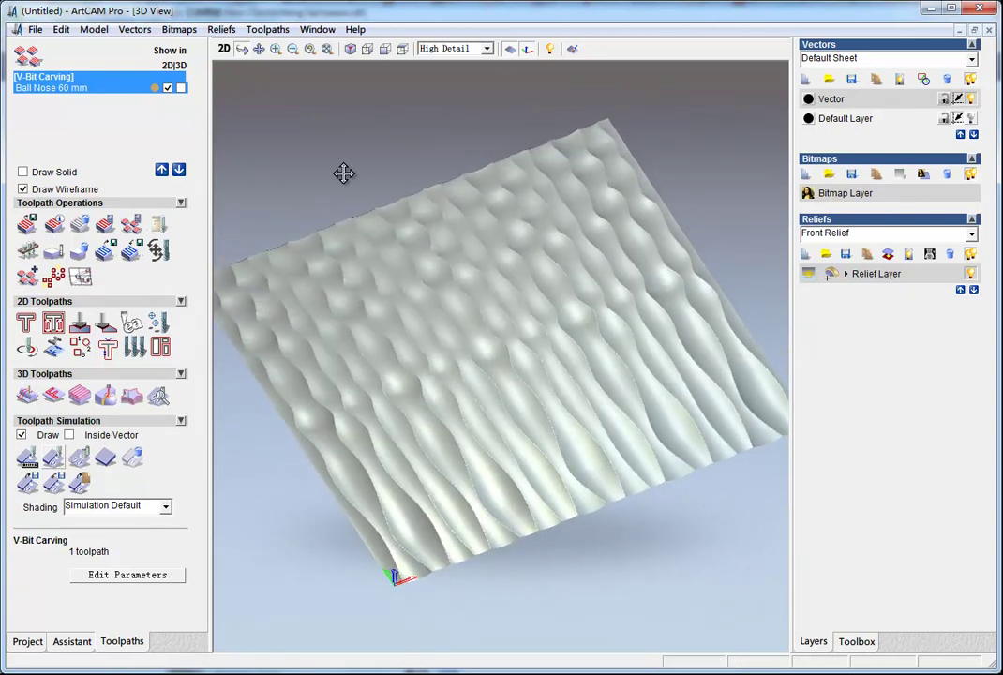
{"action": "left_click", "coordinate": [29, 484]}
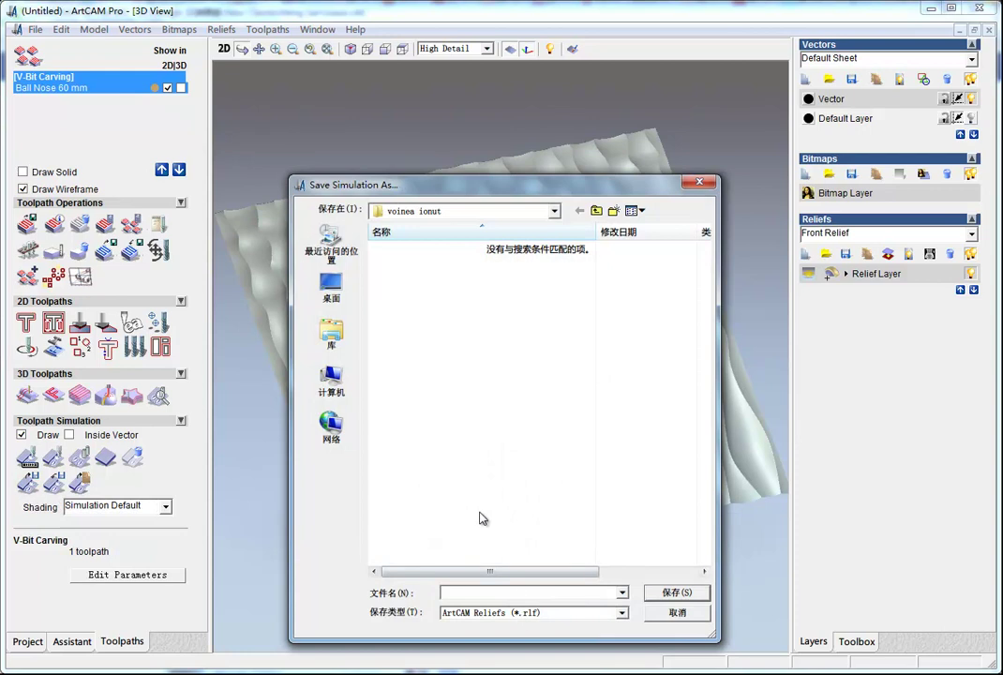
{"action": "left_click", "coordinate": [331, 286]}
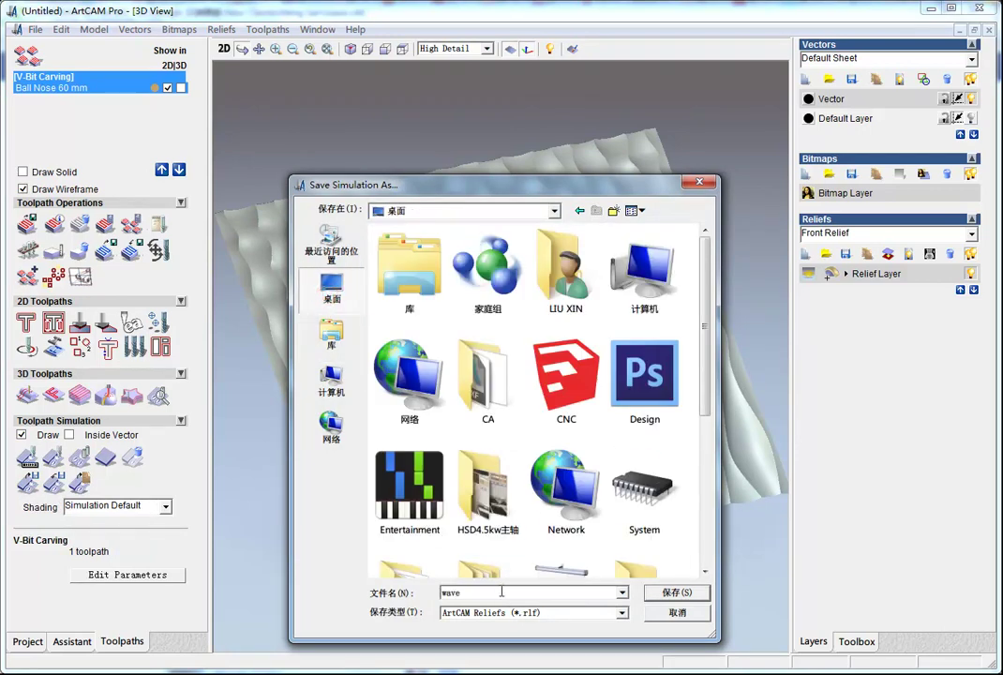
{"action": "left_click", "coordinate": [677, 594]}
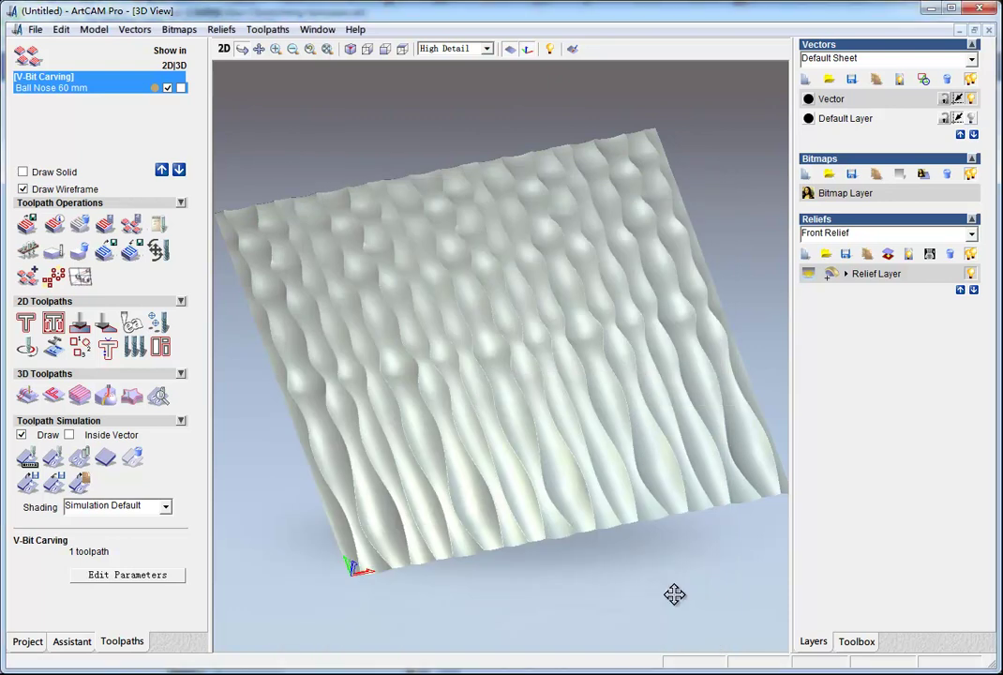
Step: Return to the 2D view and save the model as "wave 2.art" alongside wave.art
{"action": "left_click_drag", "start_coordinate": [612, 466], "coordinate": [236, 368]}
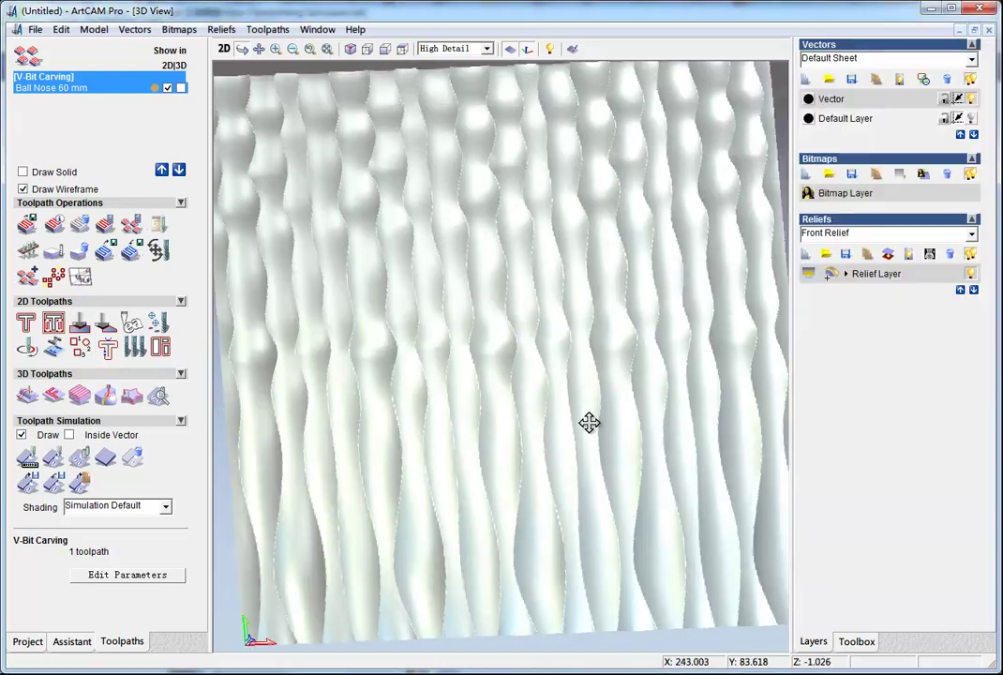
{"action": "left_click_drag", "start_coordinate": [589, 421], "coordinate": [556, 313]}
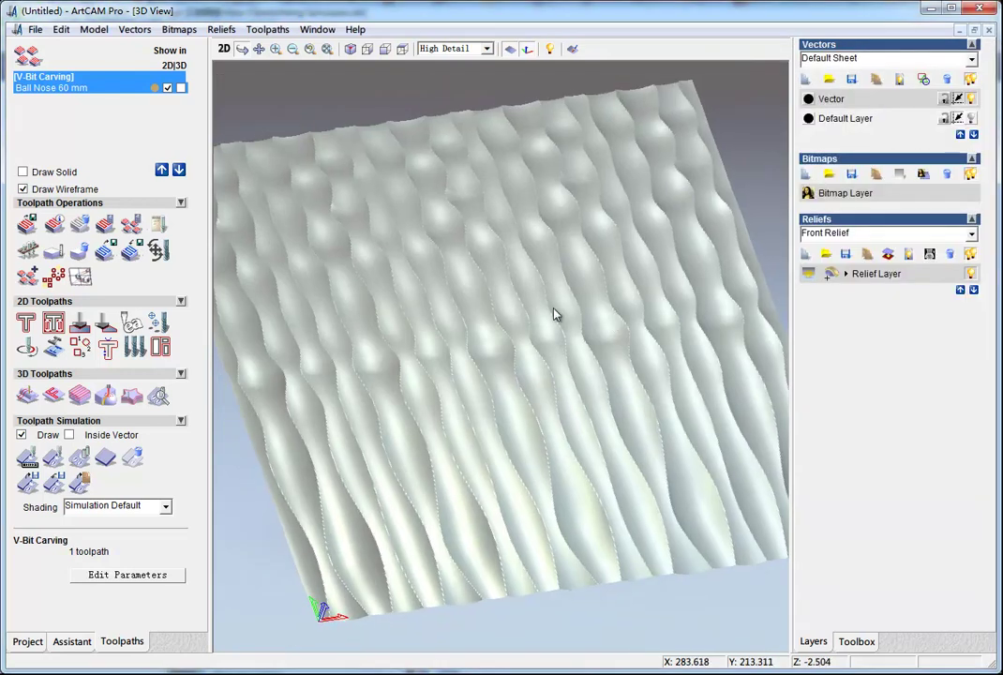
{"action": "left_click", "coordinate": [229, 53]}
{"action": "key", "text": "ctrl+s"}
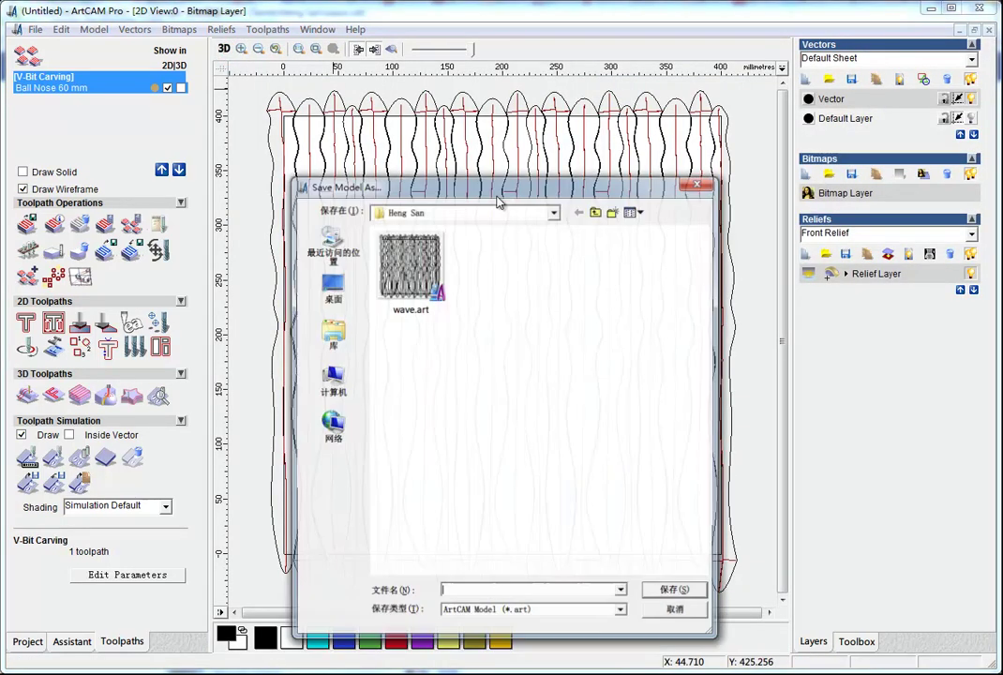
{"action": "left_click", "coordinate": [409, 272]}
{"action": "left_click", "coordinate": [466, 593]}
{"action": "type", "text": "2.art"}
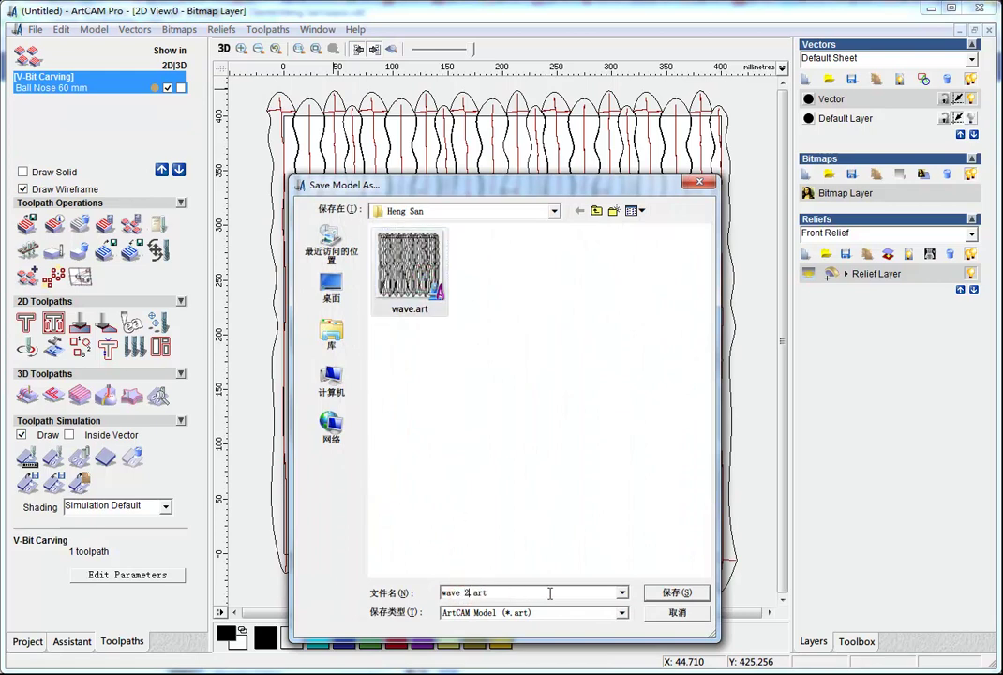
{"action": "left_click", "coordinate": [678, 594]}
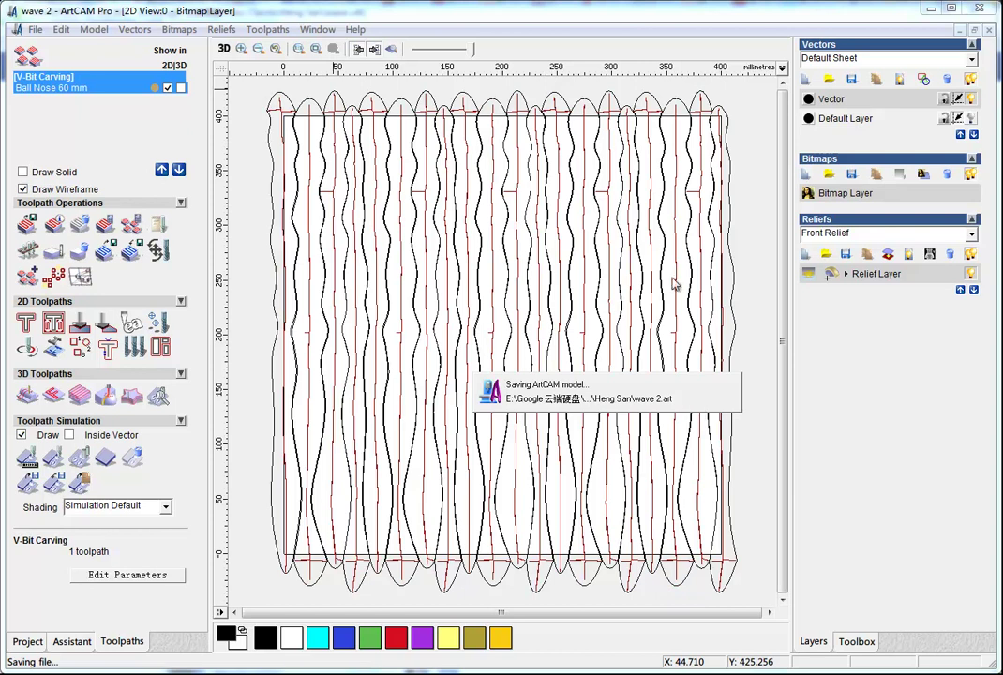
Step: Close the saved wave model and create a new 400 x 400 mm model with its 2D view maximized
{"action": "left_click", "coordinate": [225, 48]}
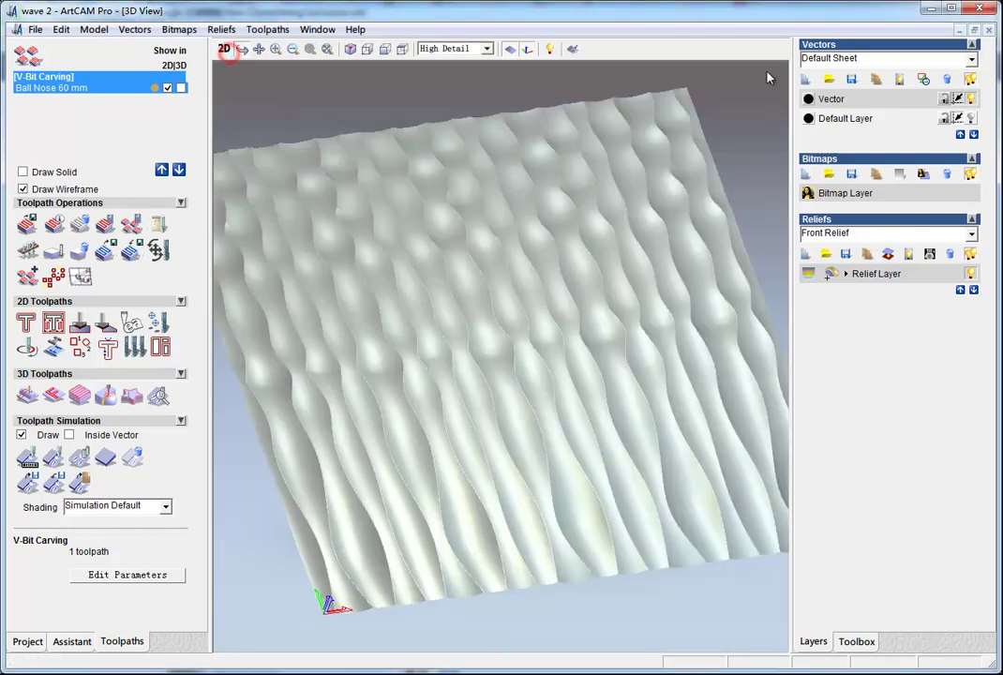
{"action": "left_click", "coordinate": [224, 49]}
{"action": "key", "text": "ctrl+w"}
{"action": "left_click", "coordinate": [75, 264]}
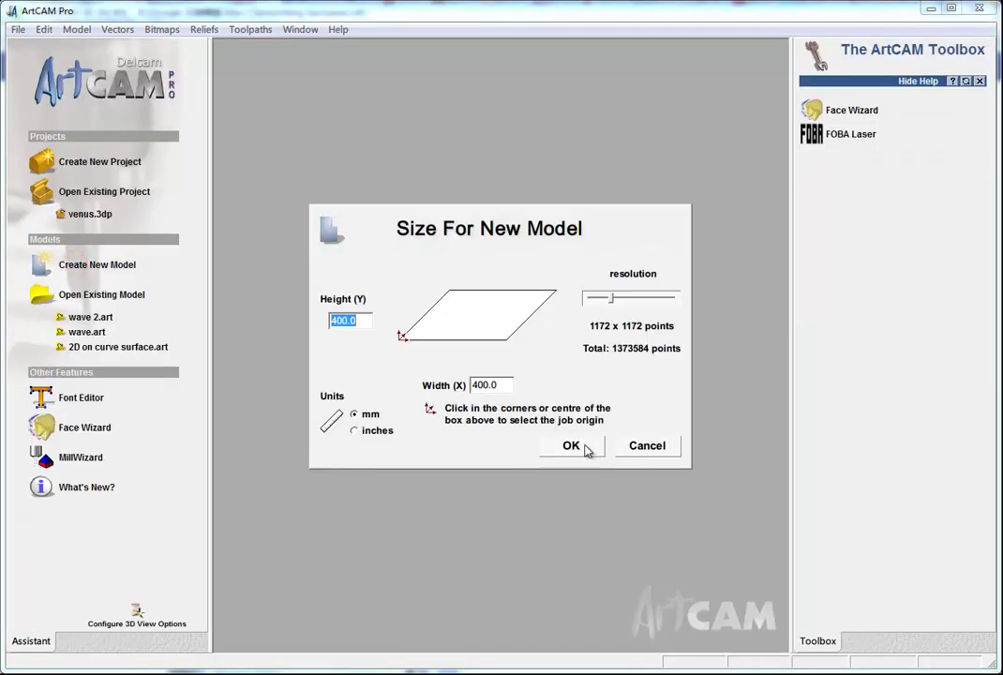
{"action": "left_click", "coordinate": [571, 447]}
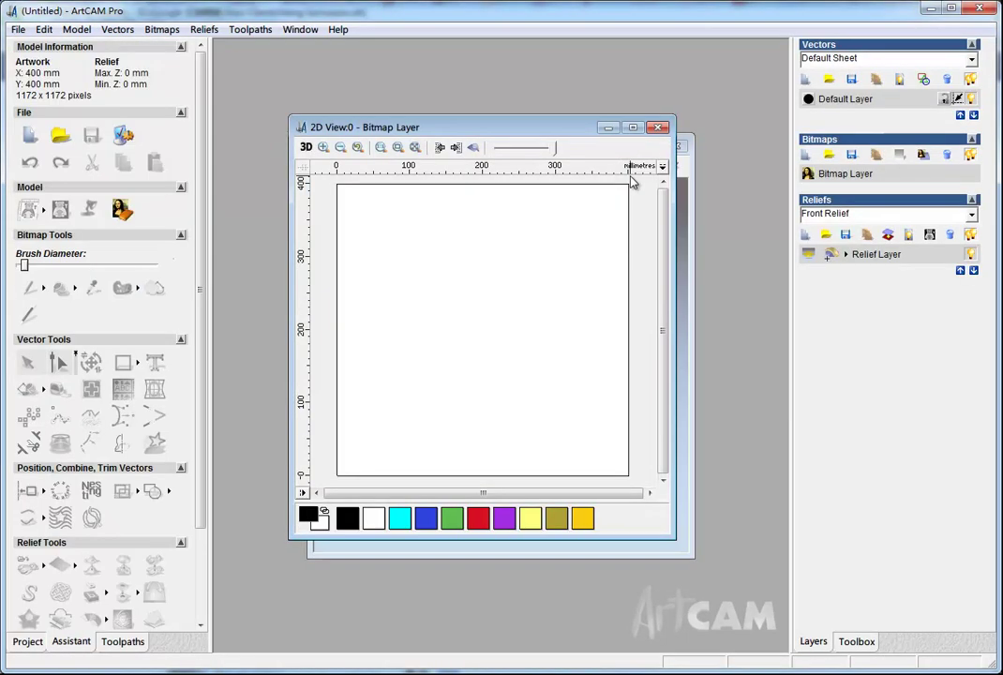
{"action": "left_click", "coordinate": [633, 128]}
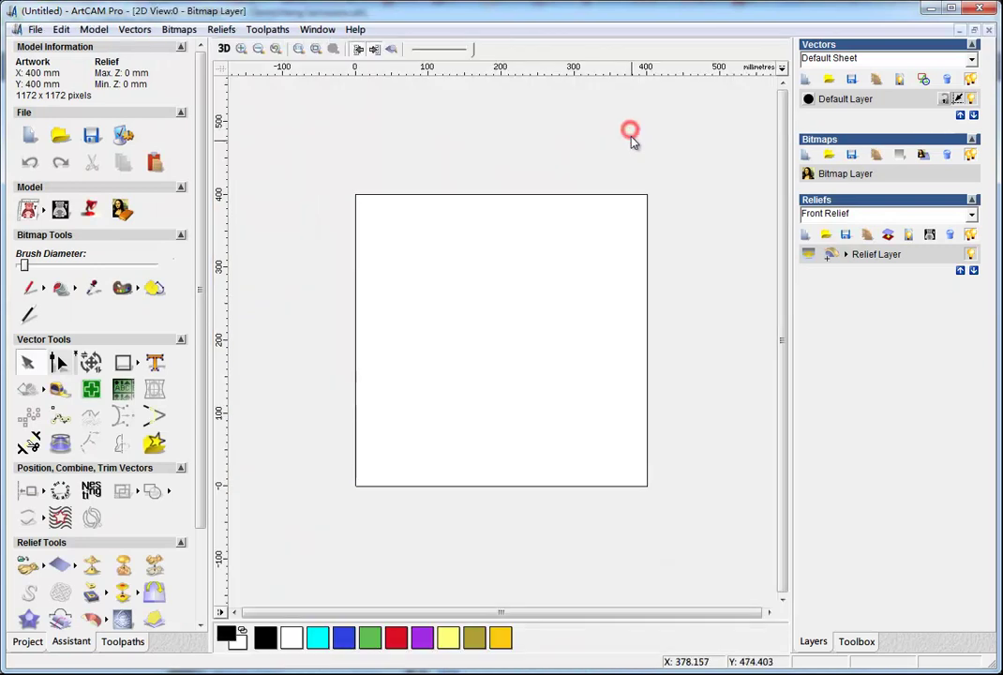
Step: Load the wave.rlf relief from the desktop as a relief to paste into the new model
{"action": "left_click", "coordinate": [218, 30]}
{"action": "left_click", "coordinate": [258, 100]}
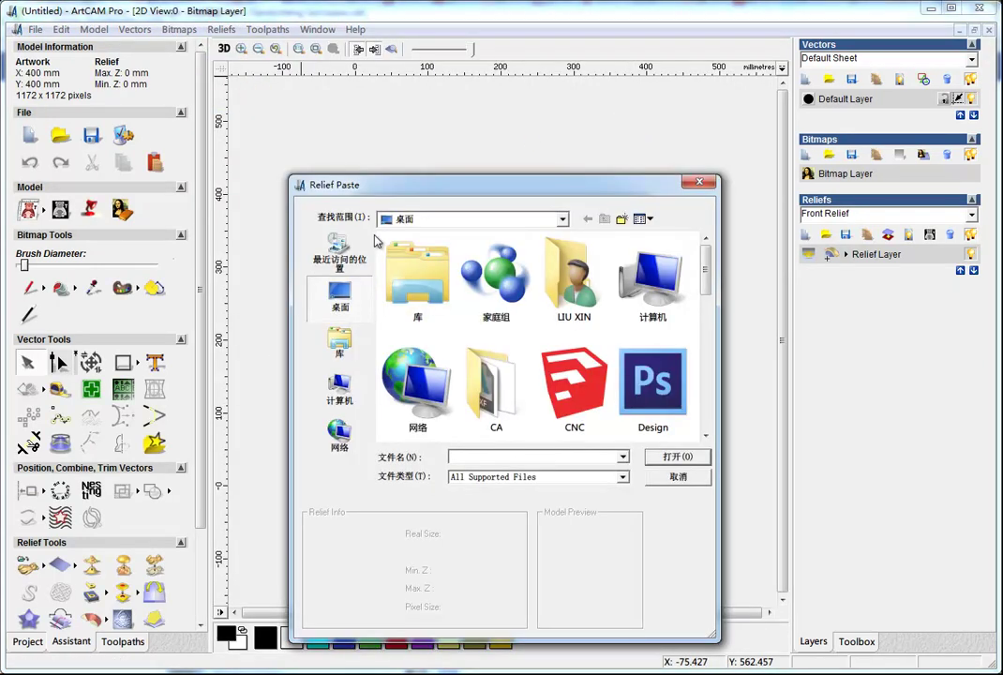
{"action": "left_click_drag", "start_coordinate": [707, 271], "coordinate": [708, 403]}
{"action": "left_click", "coordinate": [575, 319]}
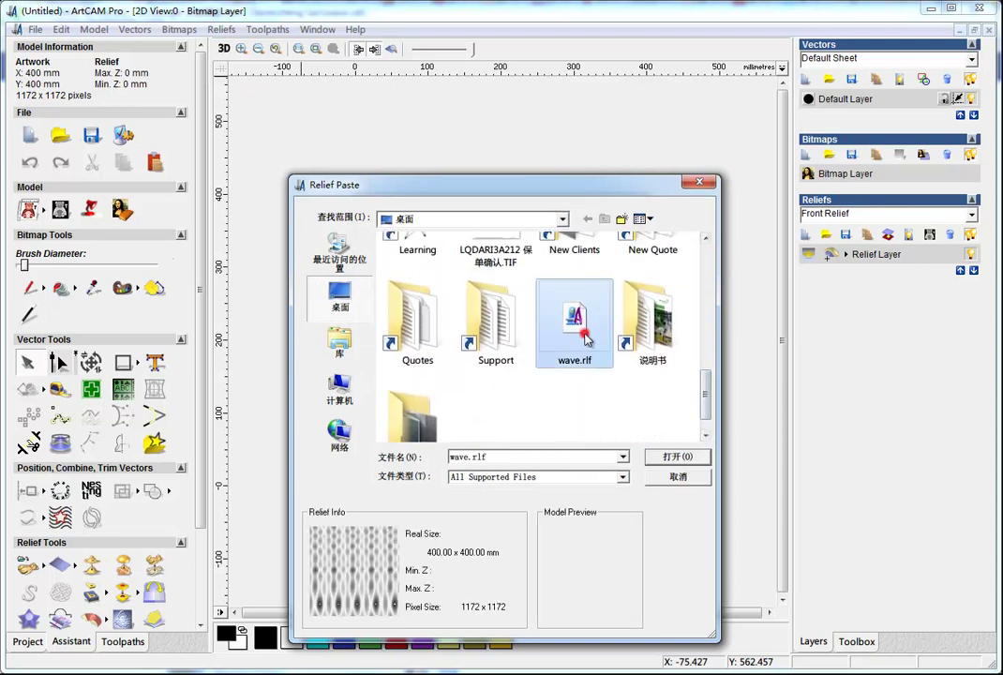
{"action": "left_click", "coordinate": [679, 457]}
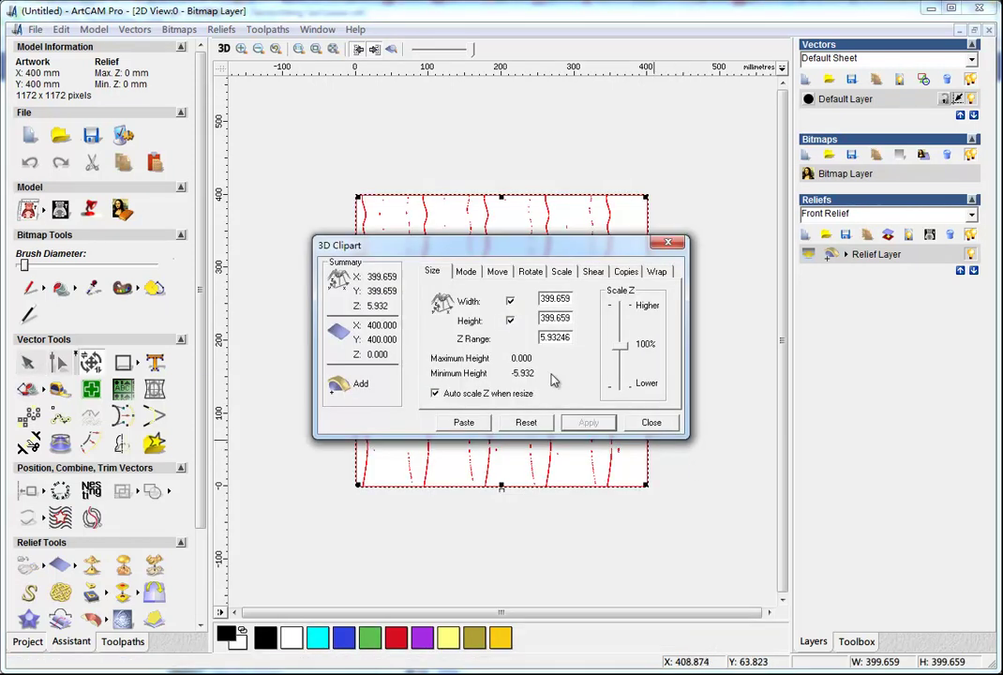
Step: Paste the loaded wave clipart into the relief layer at its default size while in the 3D view, and finish the clipart placement
{"action": "left_click", "coordinate": [224, 48]}
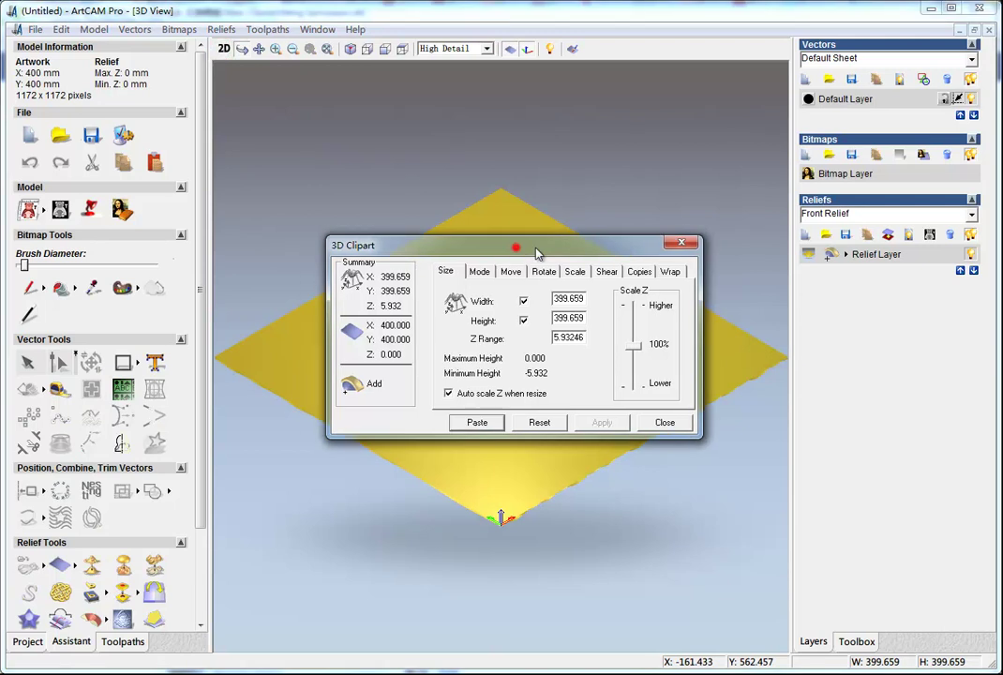
{"action": "left_click_drag", "start_coordinate": [518, 253], "coordinate": [753, 252]}
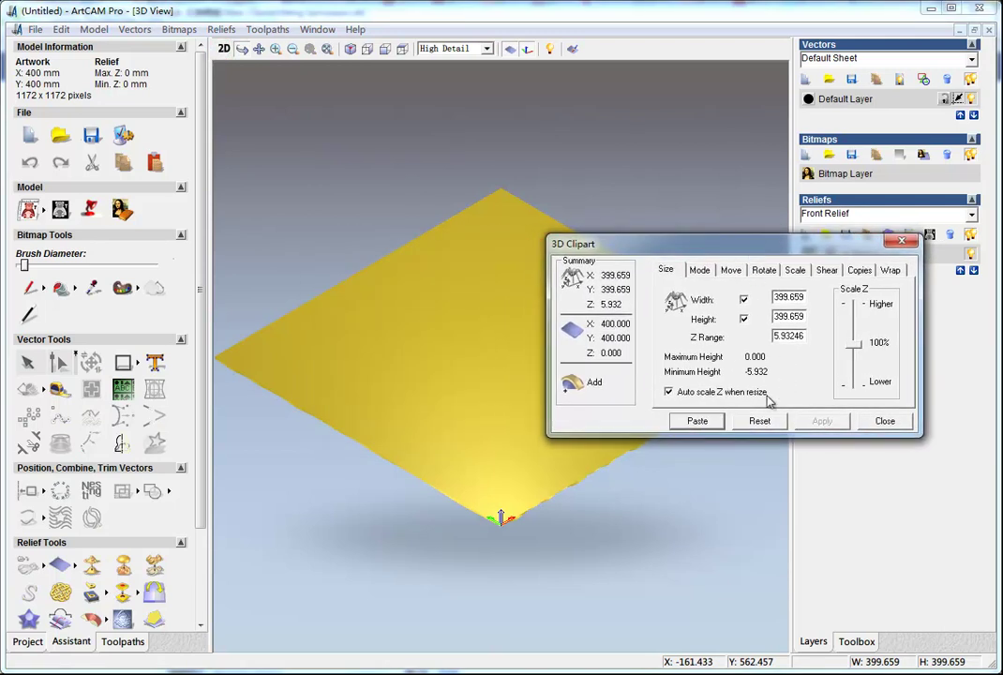
{"action": "left_click", "coordinate": [698, 421]}
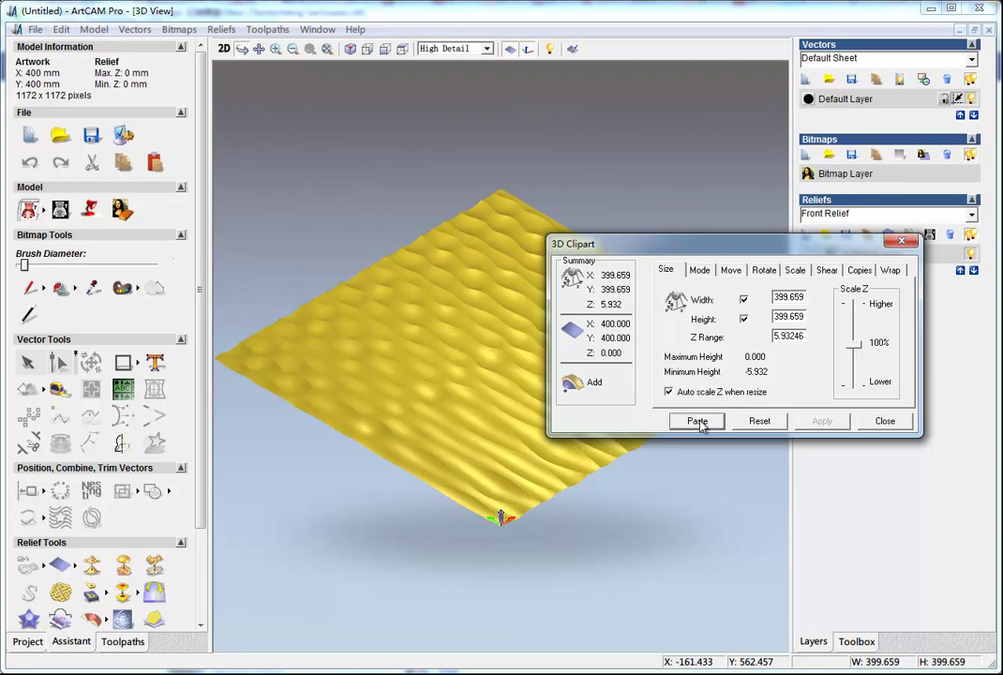
{"action": "left_click", "coordinate": [898, 425]}
Step: Smooth the whole relief layer with 1 smoothing pass
{"action": "mouse_move", "coordinate": [661, 425]}
{"action": "left_mouse_down"}
{"action": "mouse_move", "coordinate": [639, 471]}
{"action": "mouse_move", "coordinate": [589, 503]}
{"action": "left_mouse_up"}
{"action": "scroll", "coordinate": [402, 475], "scroll_direction": "up", "scroll_amount": 2}
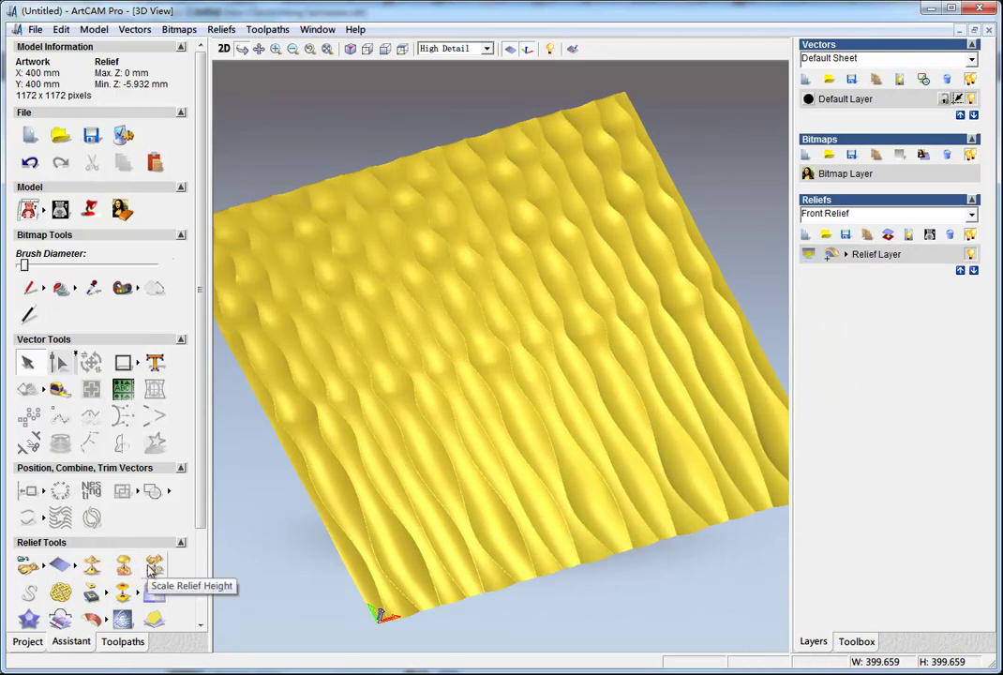
{"action": "left_click", "coordinate": [87, 569]}
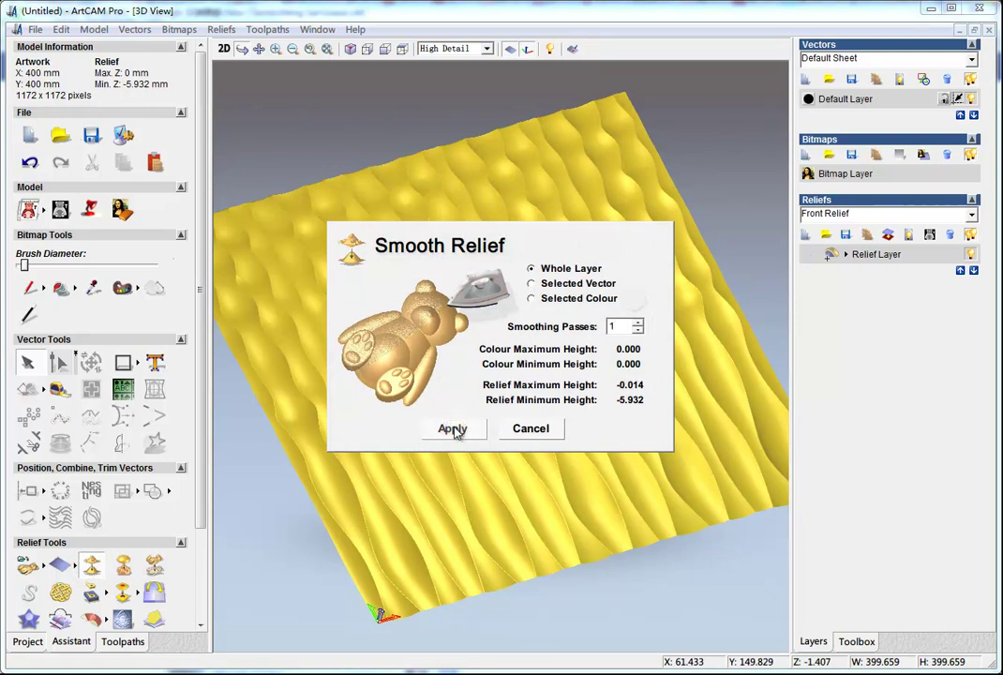
{"action": "left_click", "coordinate": [454, 430]}
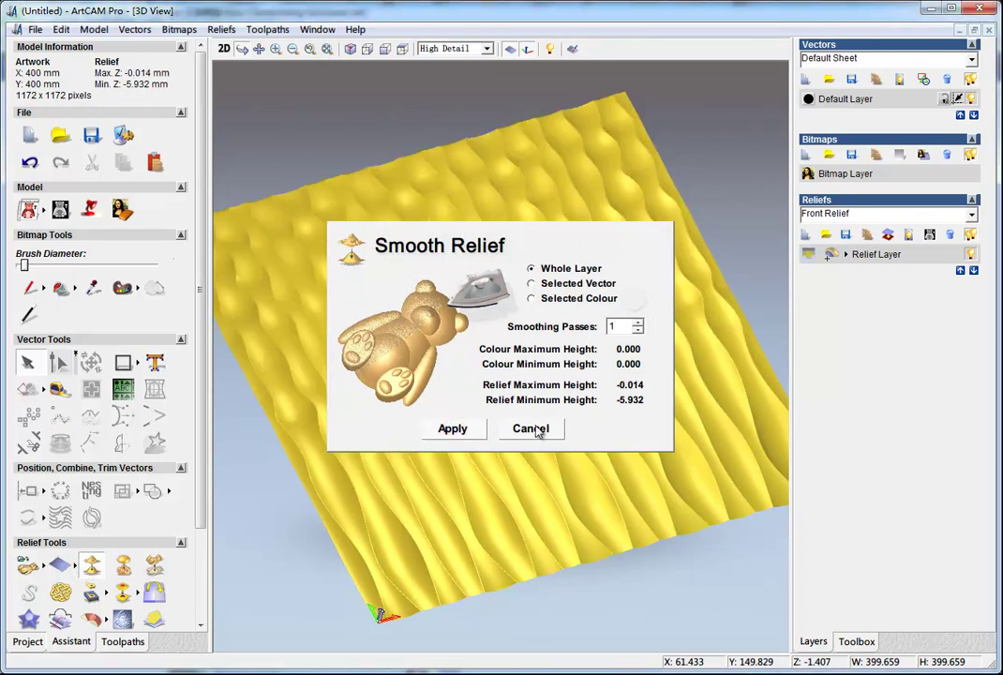
{"action": "left_click", "coordinate": [538, 432]}
Step: Start a Machine Relief toolpath and choose the Ball Nose 12 mm 3D finishing tool for it
{"action": "left_click_drag", "start_coordinate": [605, 439], "coordinate": [268, 560]}
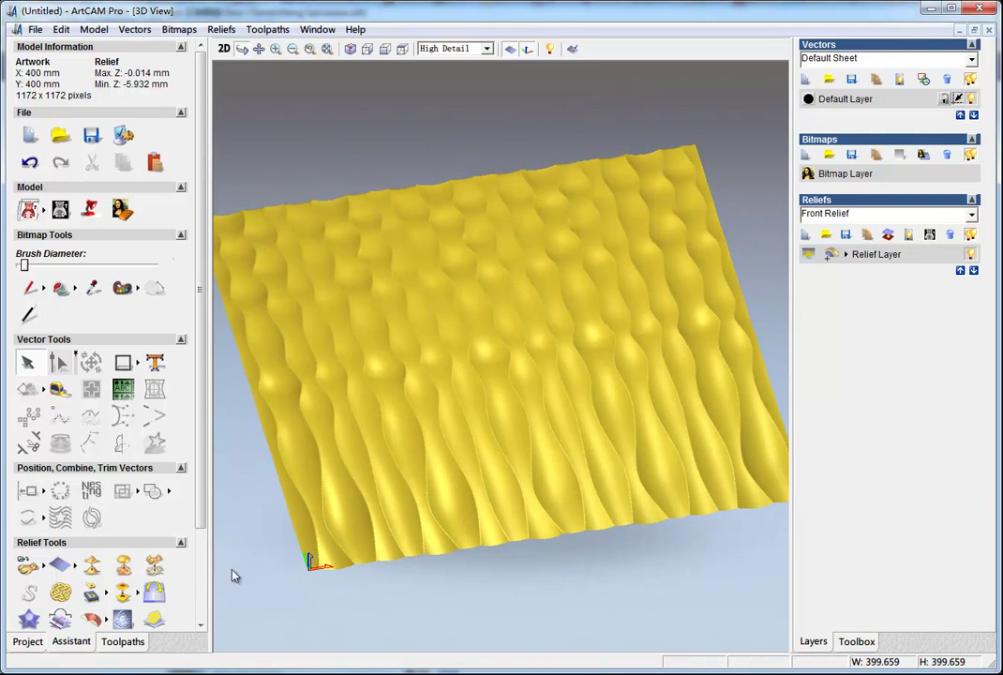
{"action": "left_click", "coordinate": [122, 641]}
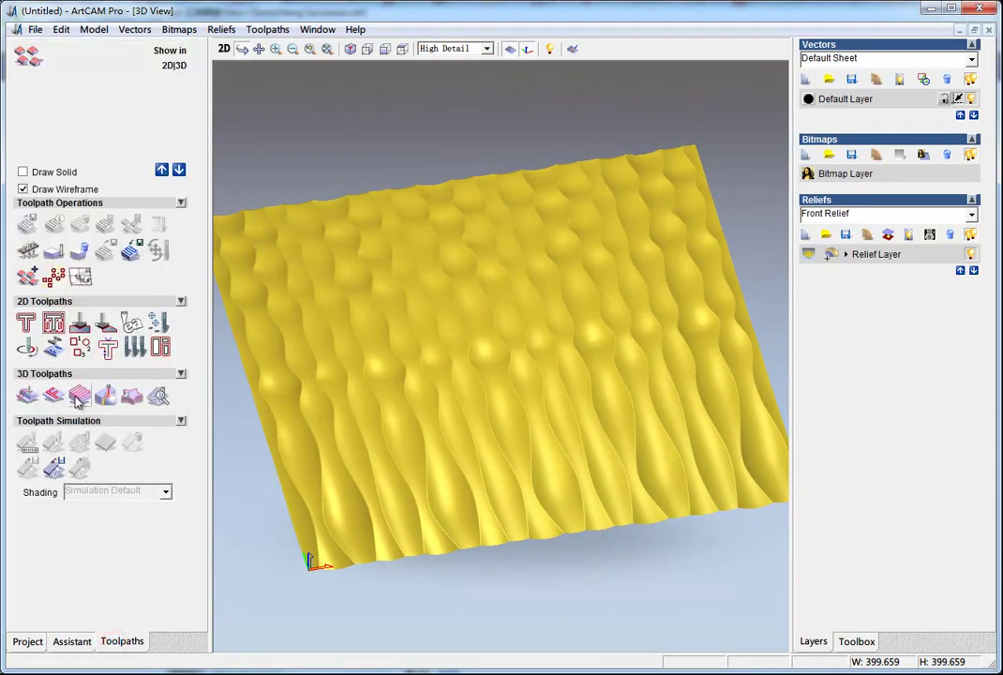
{"action": "left_click", "coordinate": [47, 397]}
{"action": "left_click_drag", "start_coordinate": [204, 155], "coordinate": [201, 356]}
{"action": "left_click", "coordinate": [171, 354]}
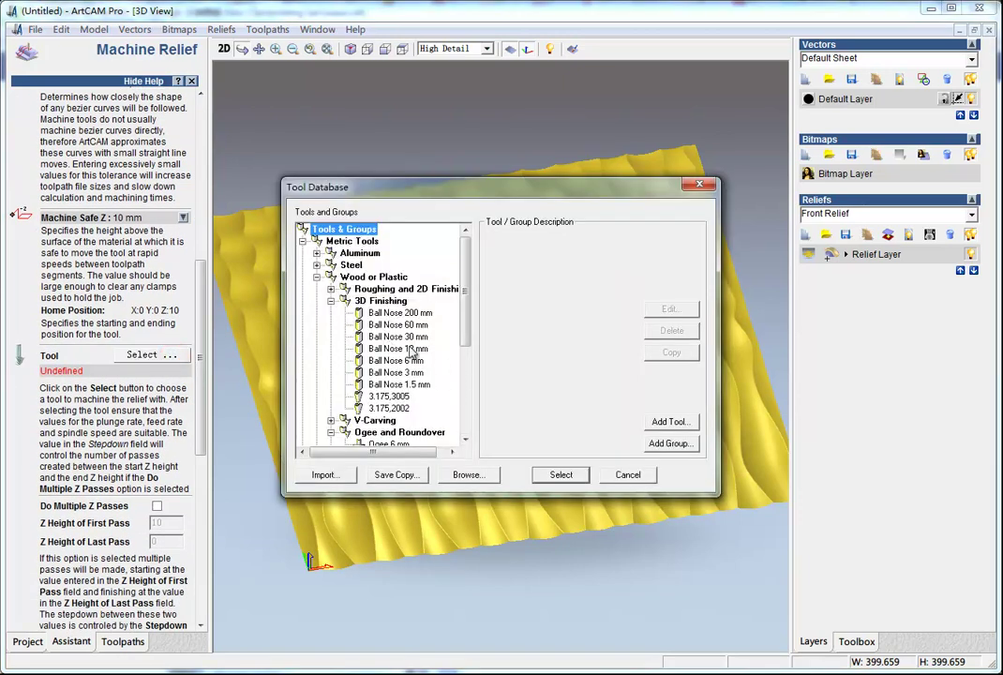
{"action": "left_click", "coordinate": [412, 361]}
{"action": "left_click", "coordinate": [412, 348]}
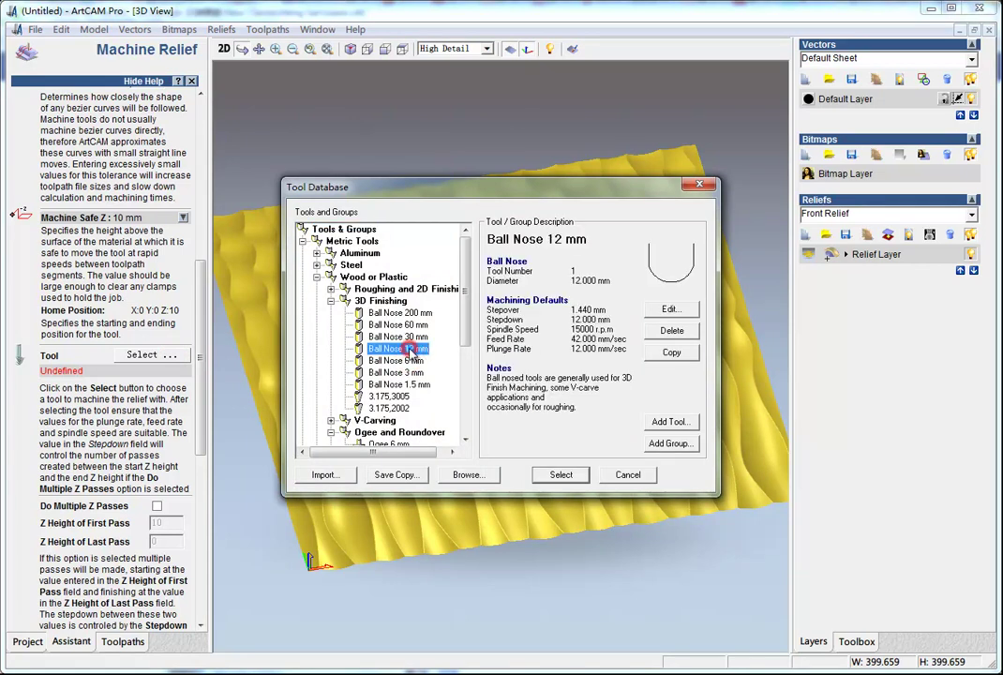
{"action": "left_click", "coordinate": [567, 476]}
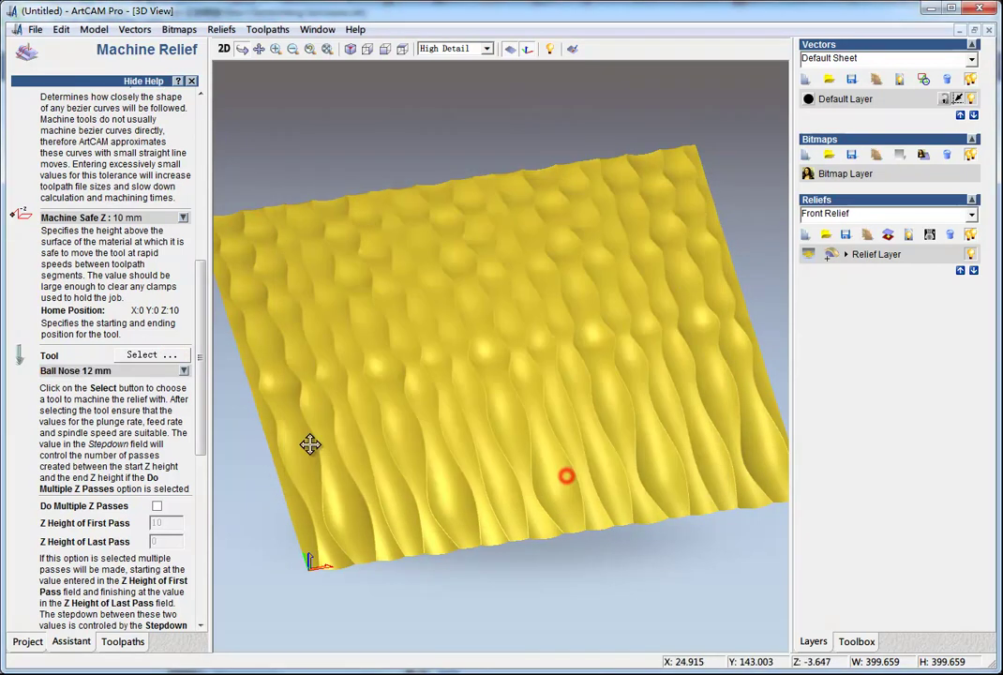
Step: Define the material as 10 mm thick with the model at the top of the block, using a top offset of 0
{"action": "left_click_drag", "start_coordinate": [202, 405], "coordinate": [198, 549]}
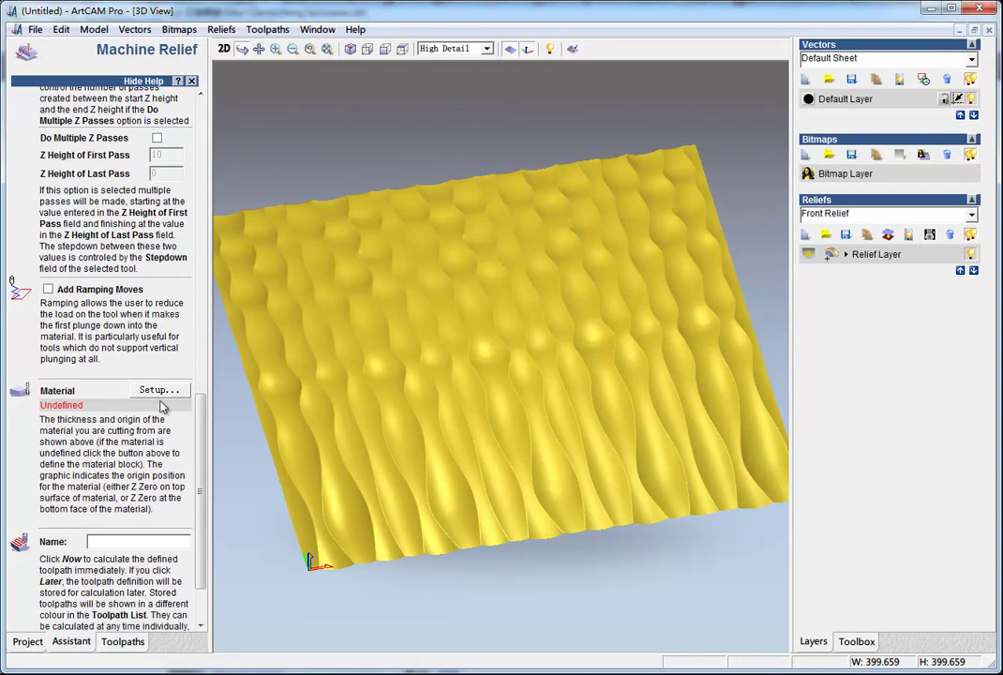
{"action": "left_click", "coordinate": [159, 392]}
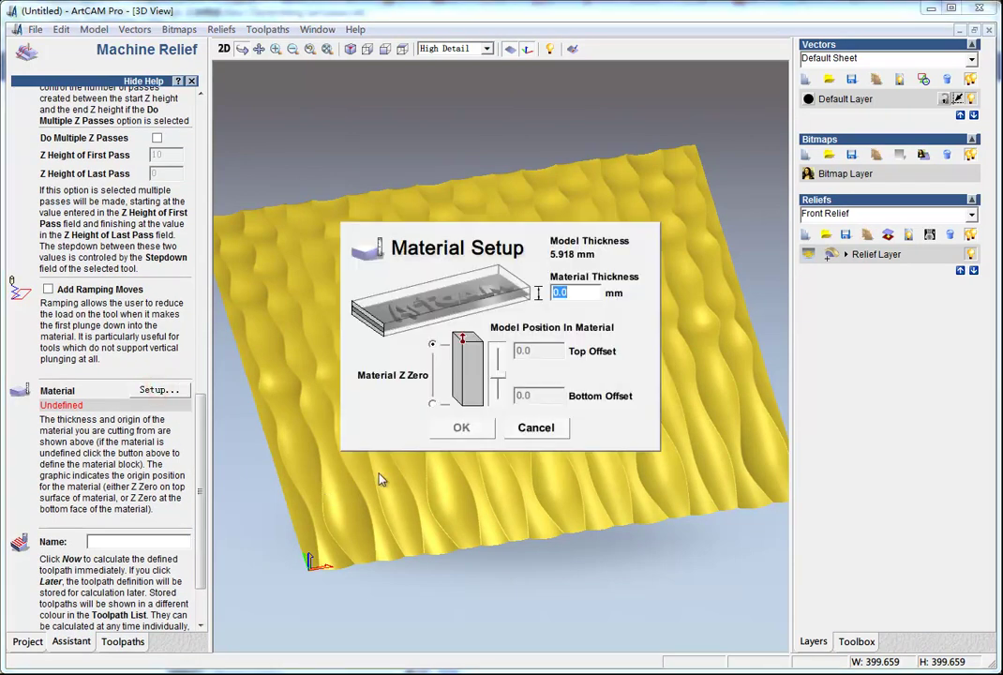
{"action": "type", "text": "10"}
{"action": "left_click_drag", "start_coordinate": [500, 396], "coordinate": [485, 373]}
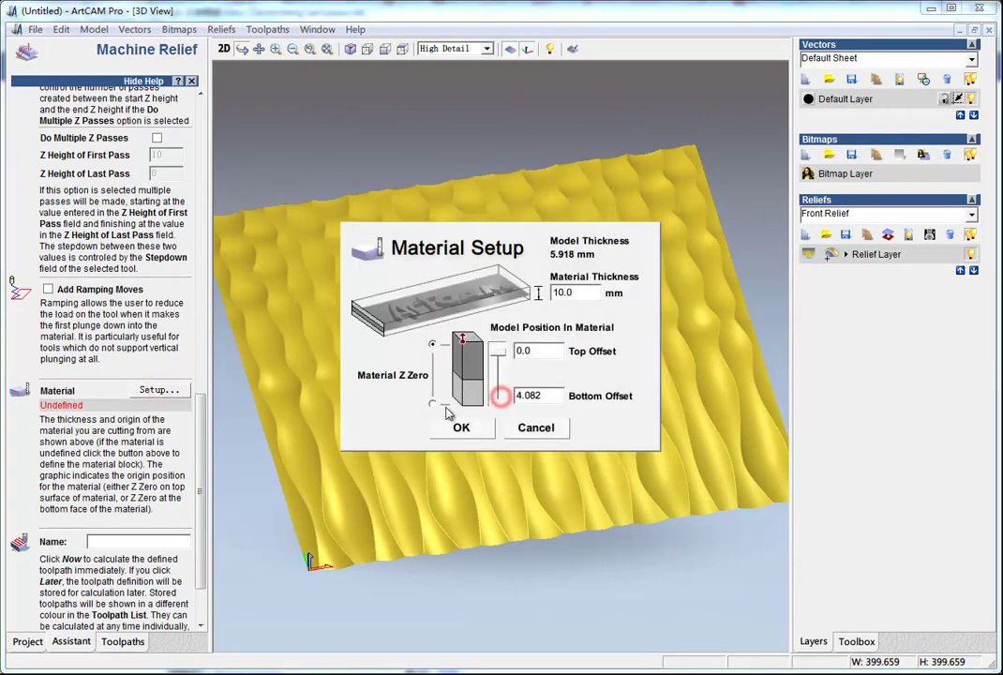
{"action": "left_click", "coordinate": [461, 427]}
Step: Calculate the Machine Relief toolpath immediately and simulate it at Standard resolution
{"action": "left_click", "coordinate": [198, 483]}
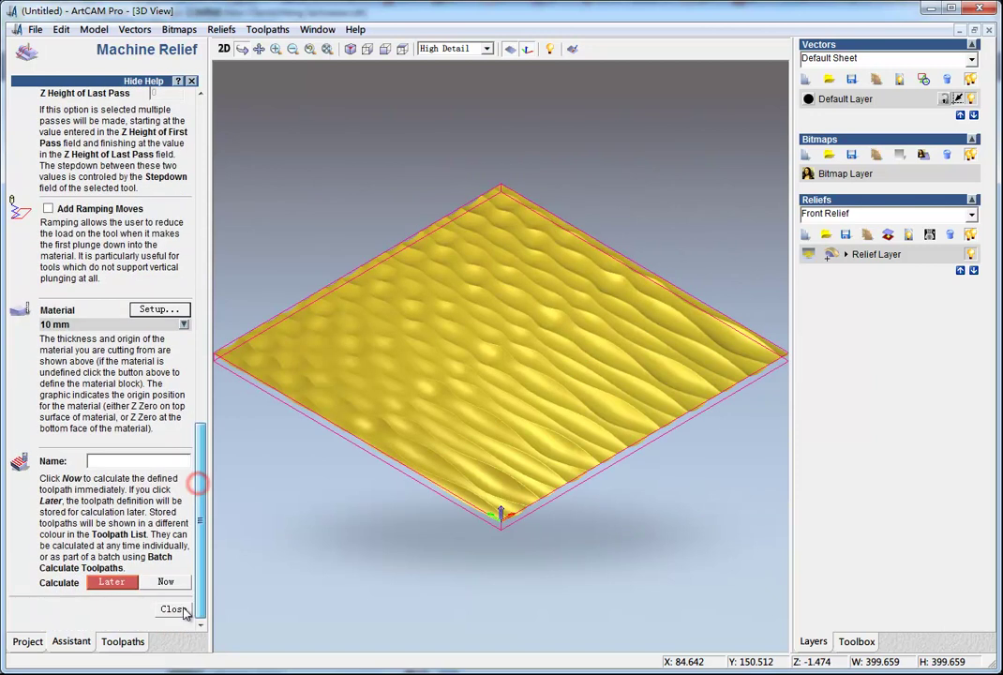
{"action": "left_click", "coordinate": [169, 583]}
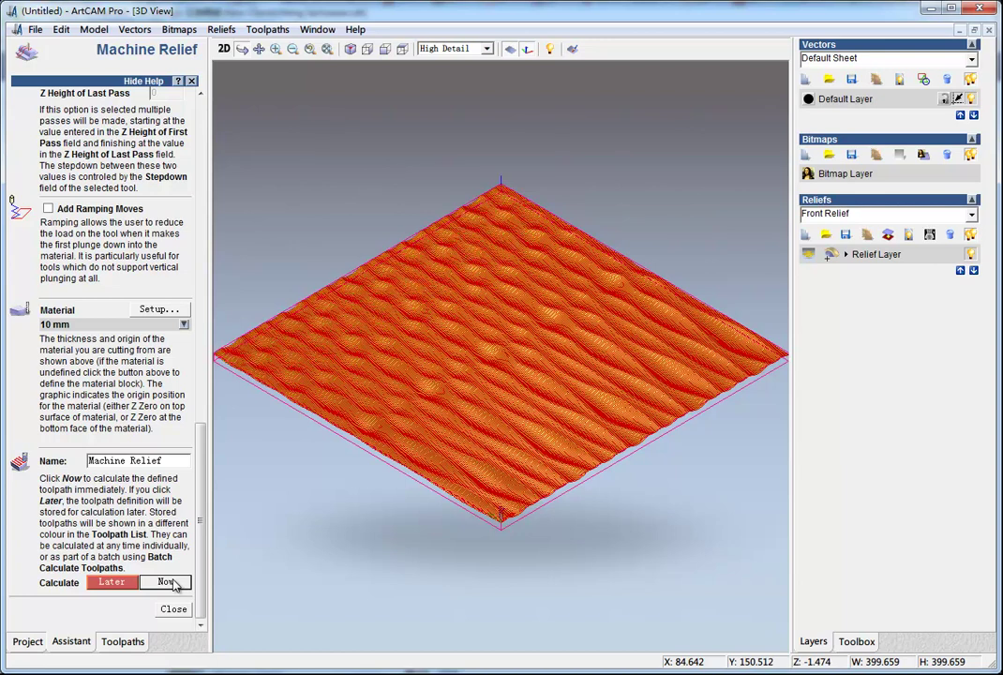
{"action": "left_click", "coordinate": [174, 610]}
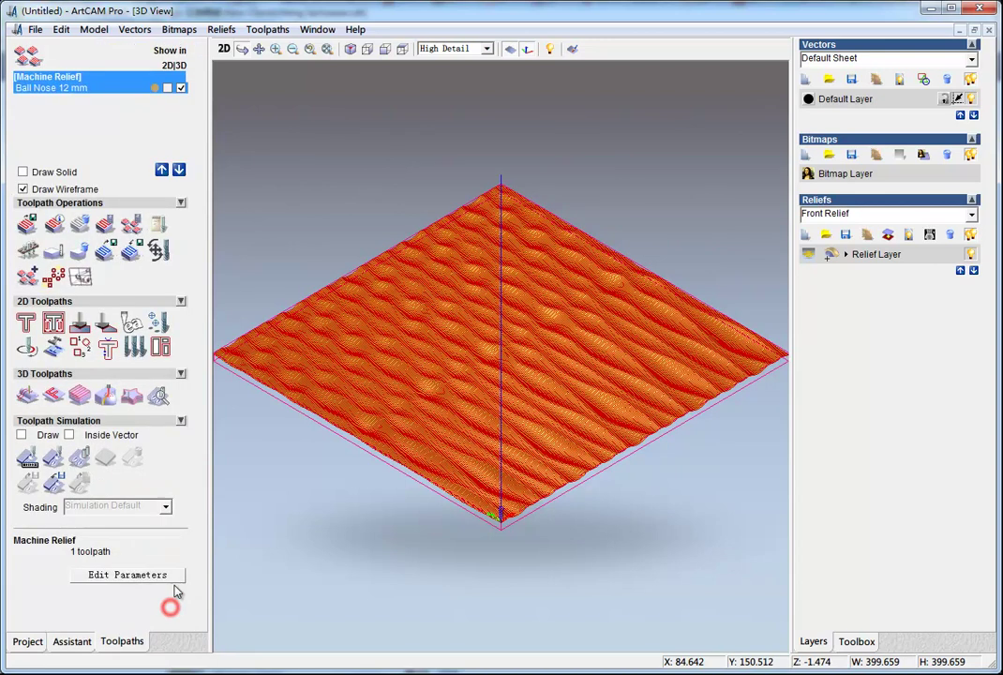
{"action": "left_click", "coordinate": [53, 457]}
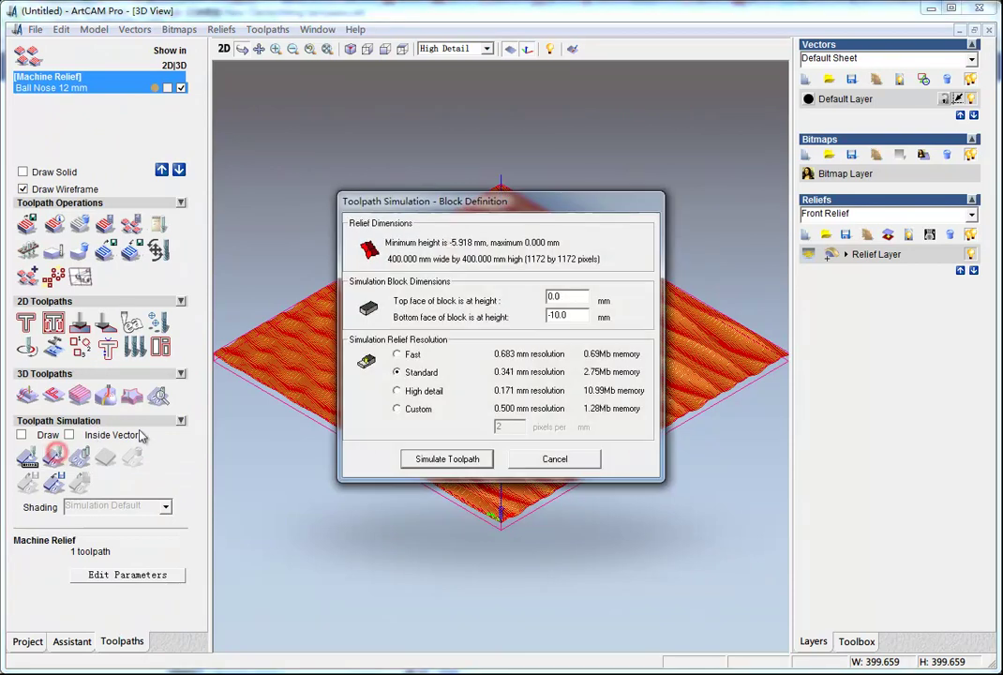
{"action": "left_click_drag", "start_coordinate": [455, 202], "coordinate": [192, 250]}
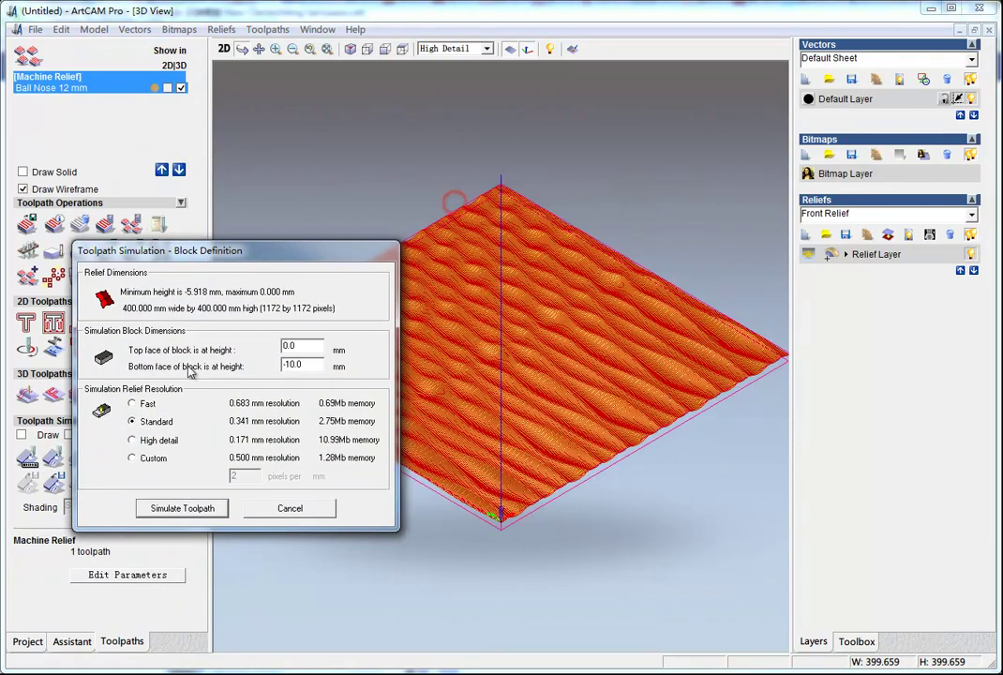
{"action": "left_click", "coordinate": [170, 509]}
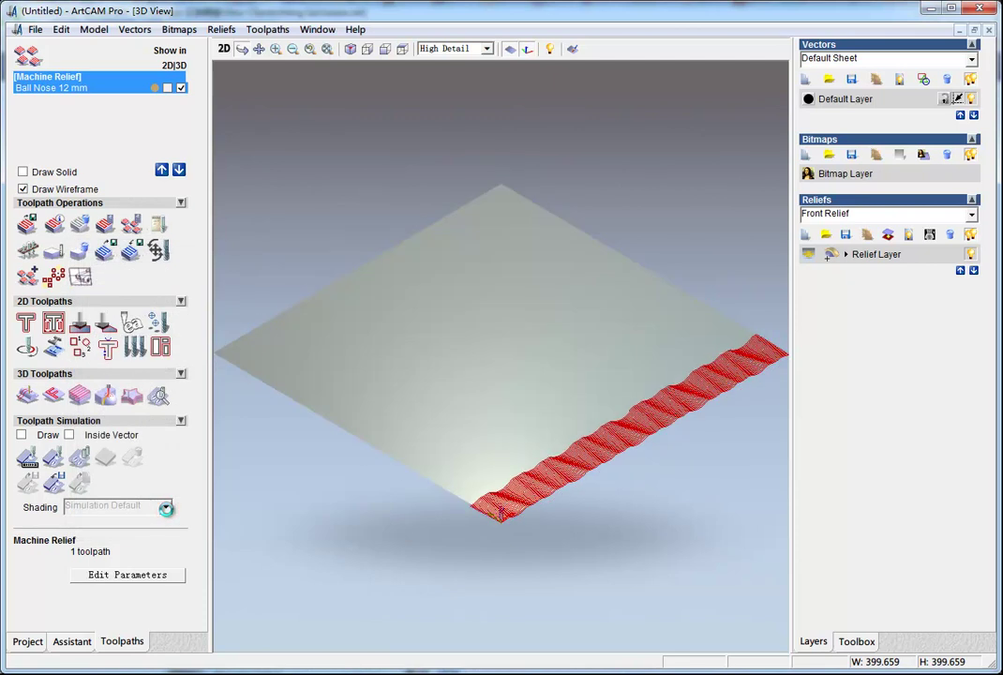